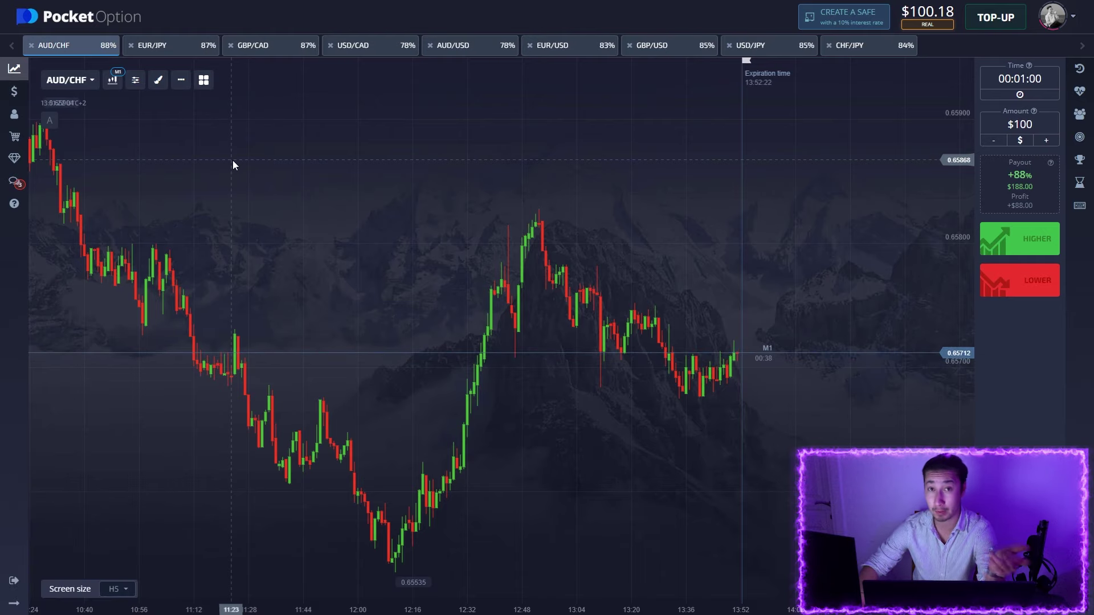
- Compare the GBP/USD, USD/JPY, CHF/JPY, AUD/USD, EUR/JPY and GBP/CAD charts
click(664, 47)
click(763, 50)
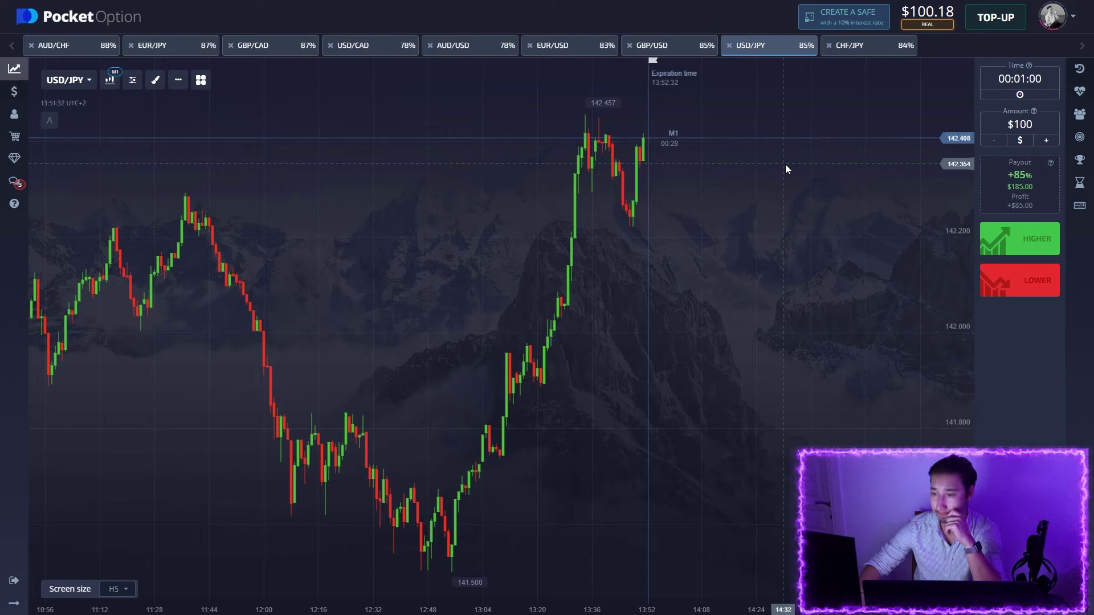
click(862, 49)
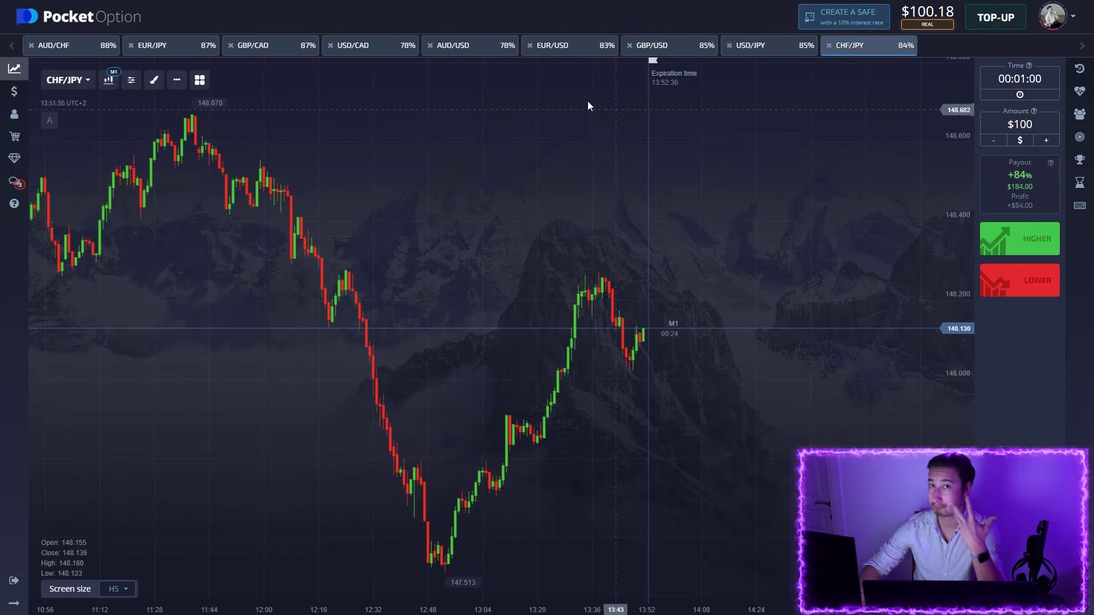
click(465, 54)
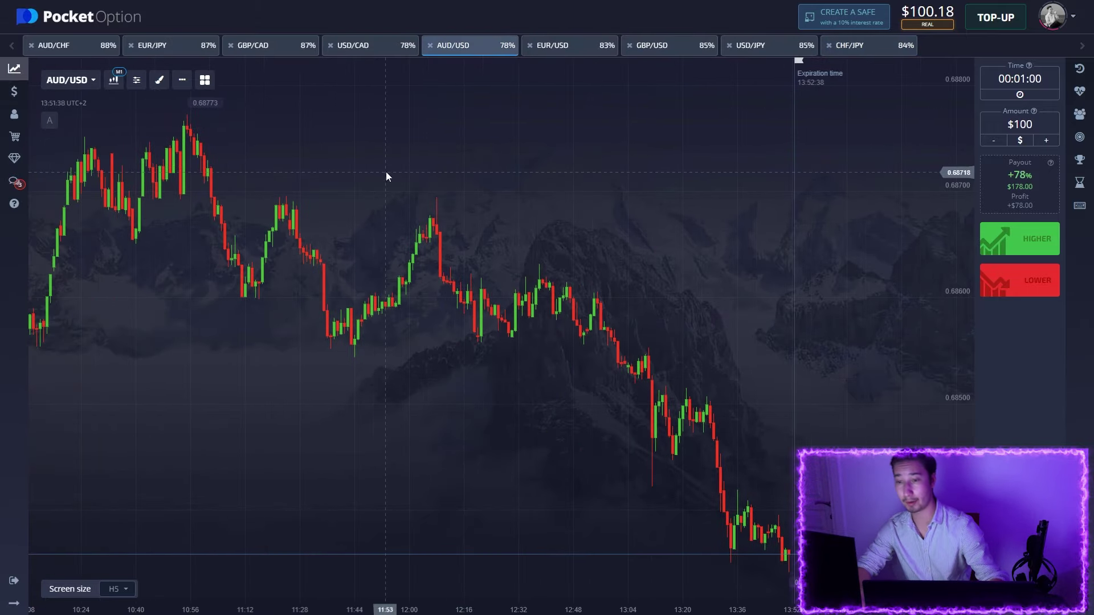
click(171, 50)
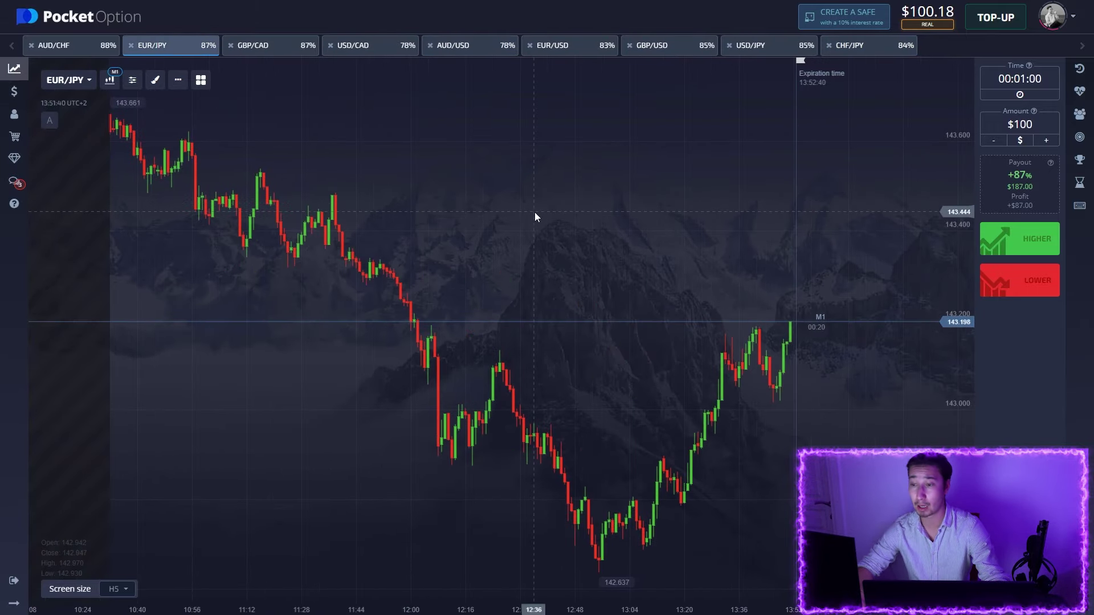
click(267, 49)
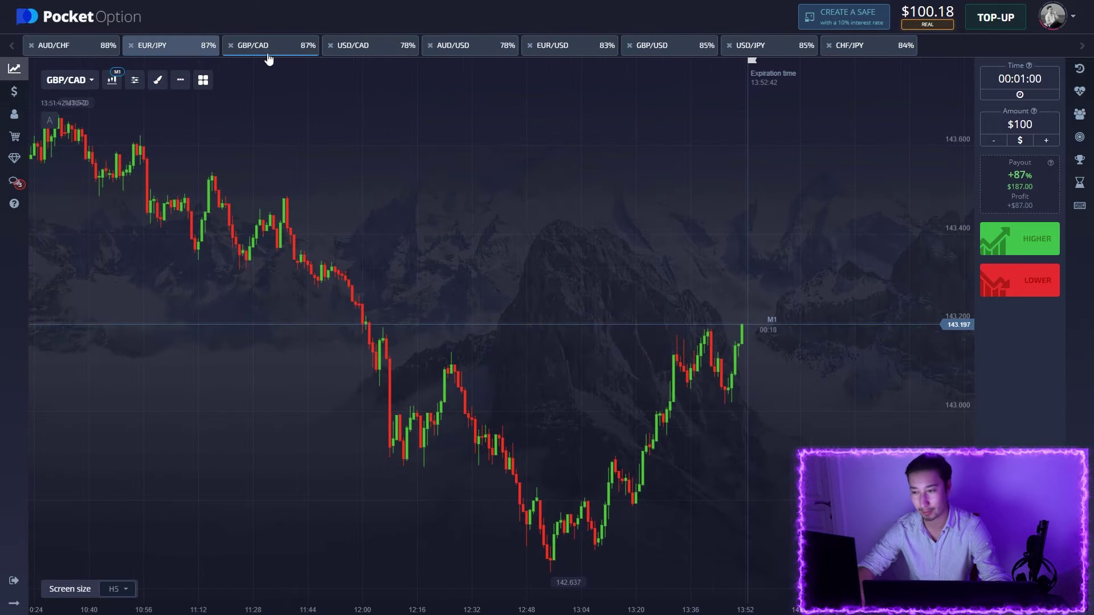
drag(278, 155, 473, 201)
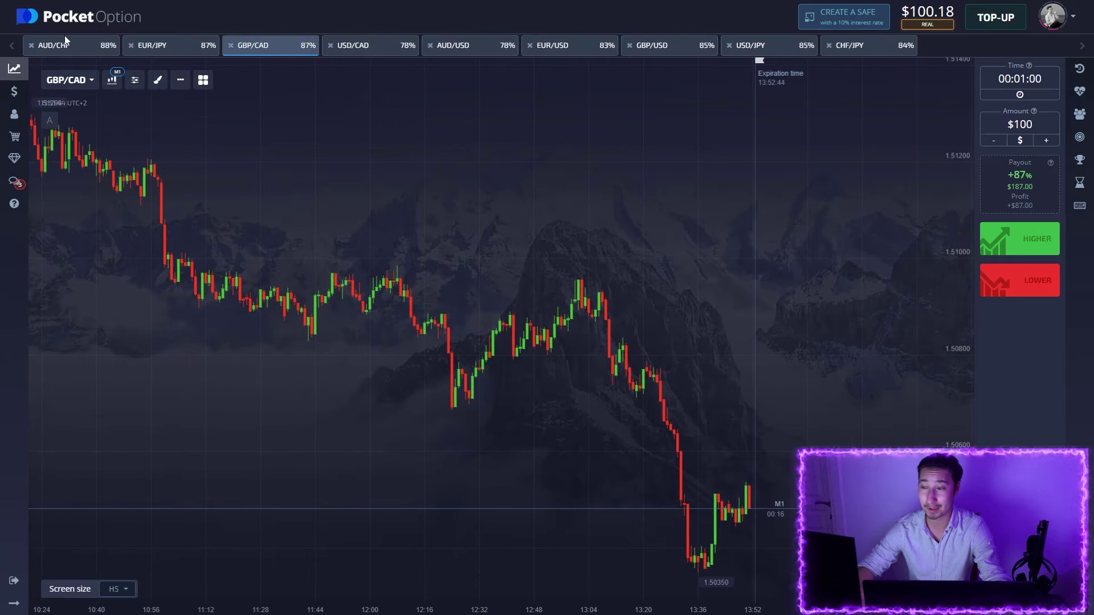
- Return to AUD/CHF and open a $100 one-minute Higher trade on it
click(67, 50)
drag(403, 244, 517, 262)
click(996, 244)
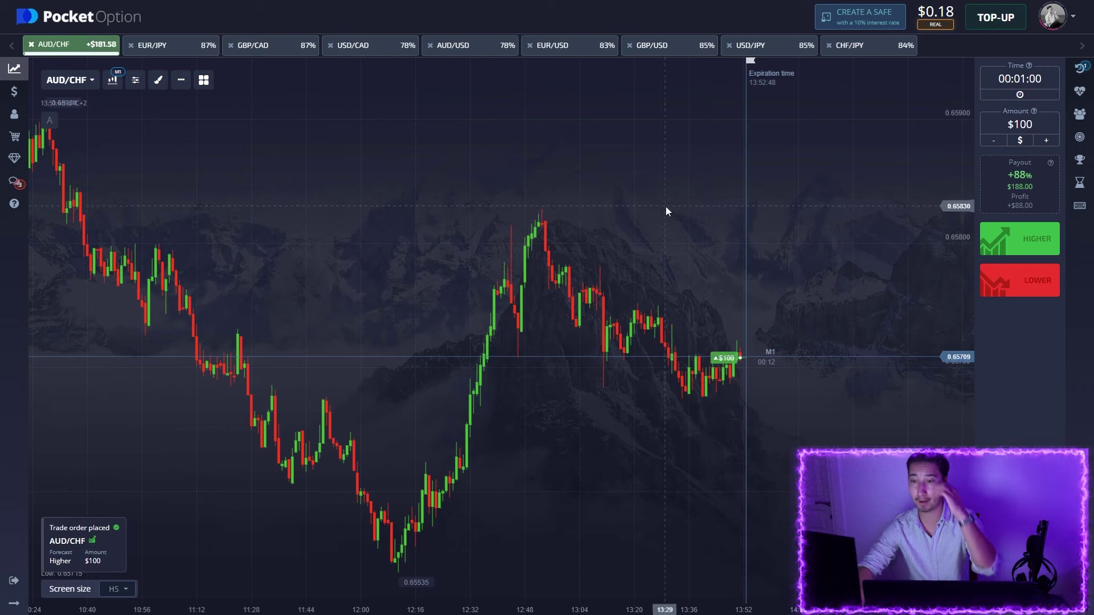
drag(580, 229, 512, 246)
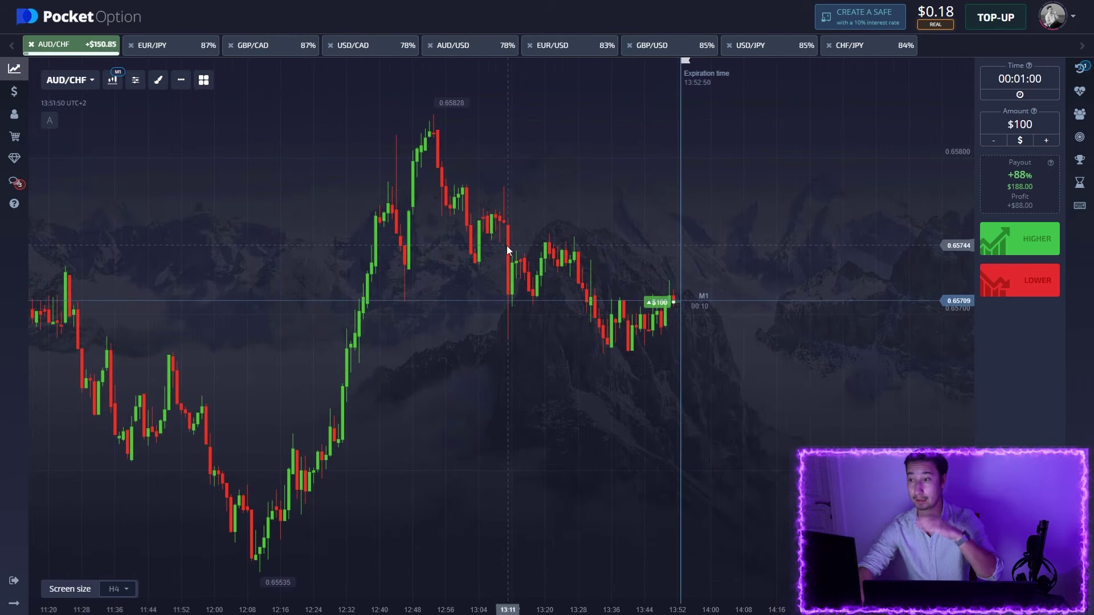
scroll(515, 249, down, 2)
drag(32, 59, 923, 614)
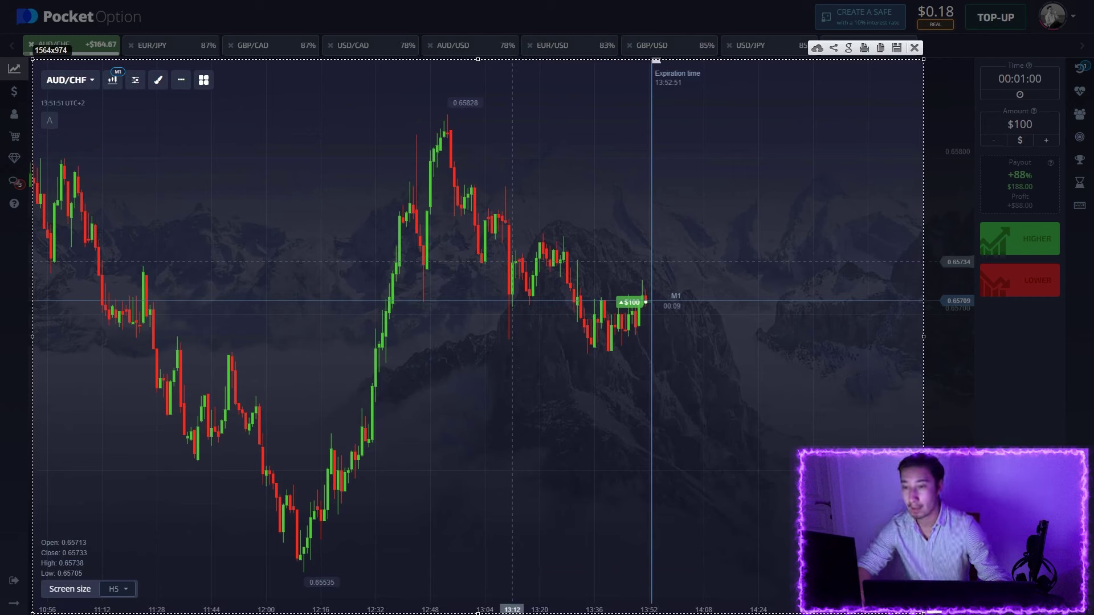
drag(459, 121, 298, 557)
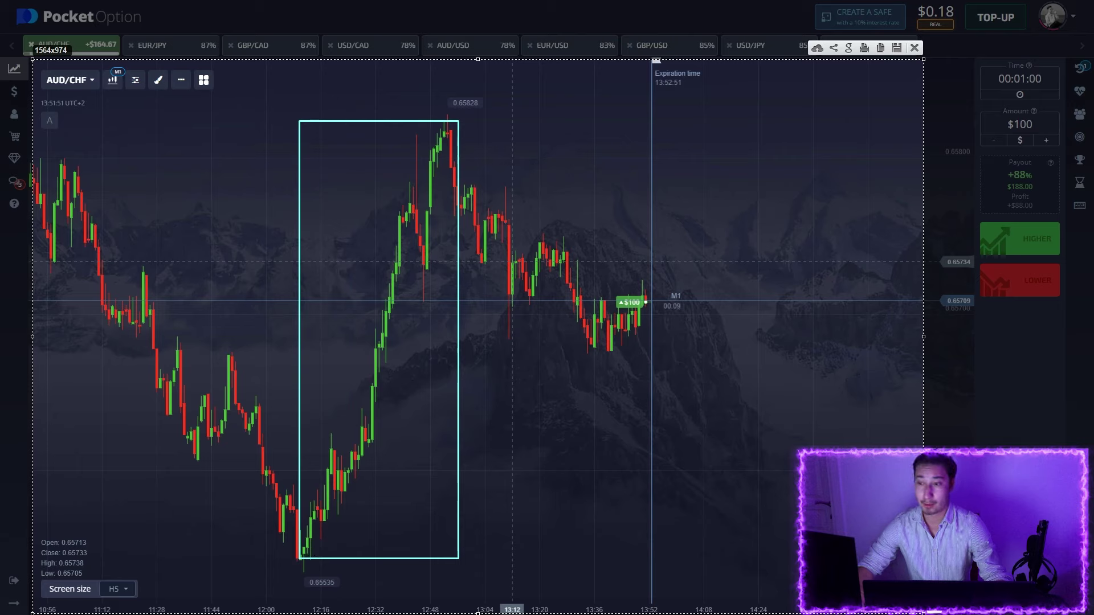
drag(452, 118, 680, 316)
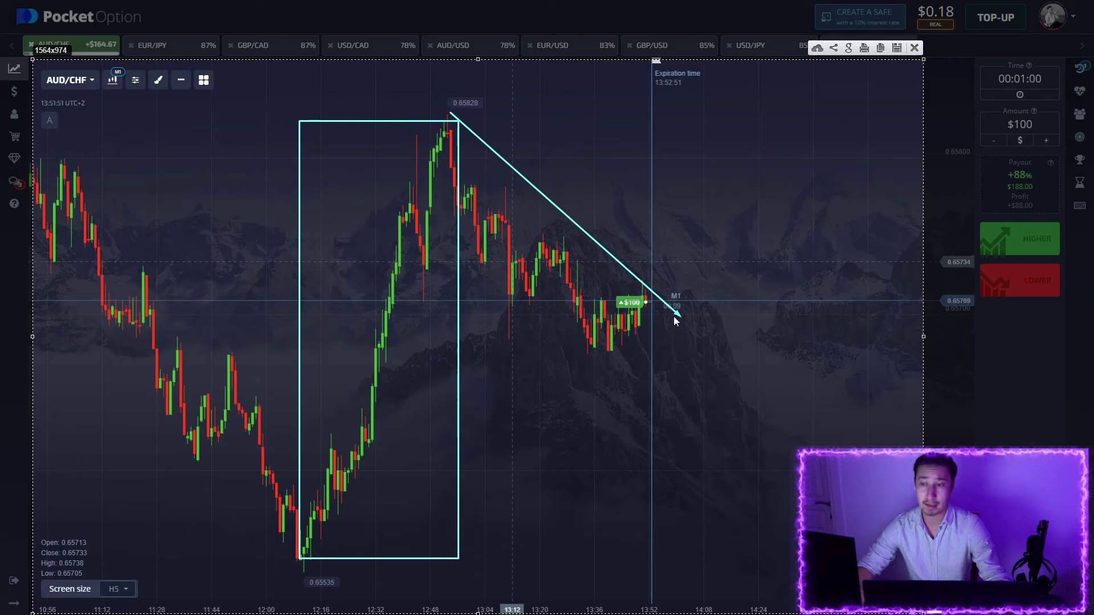
mouse_move(440, 237)
mouse_down()
mouse_move(590, 409)
mouse_move(638, 409)
mouse_up()
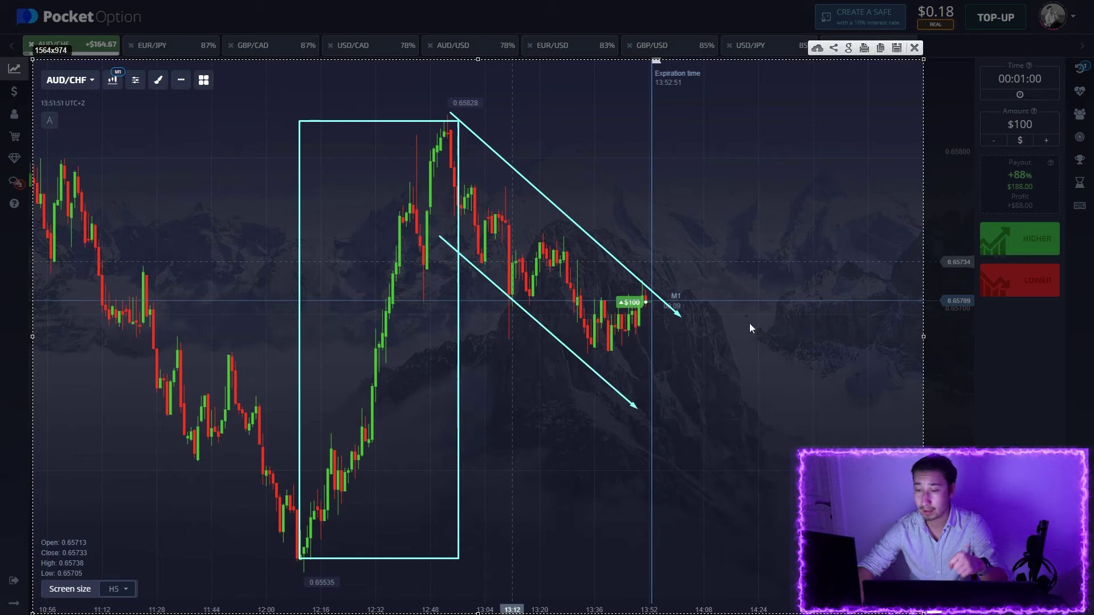
drag(515, 254, 714, 362)
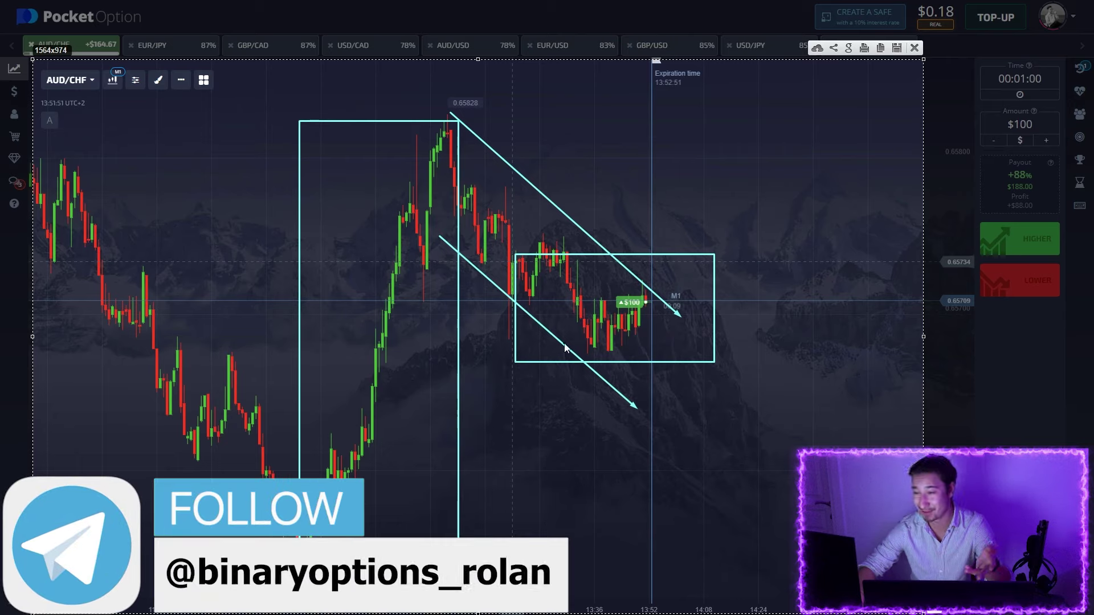
drag(576, 362, 790, 357)
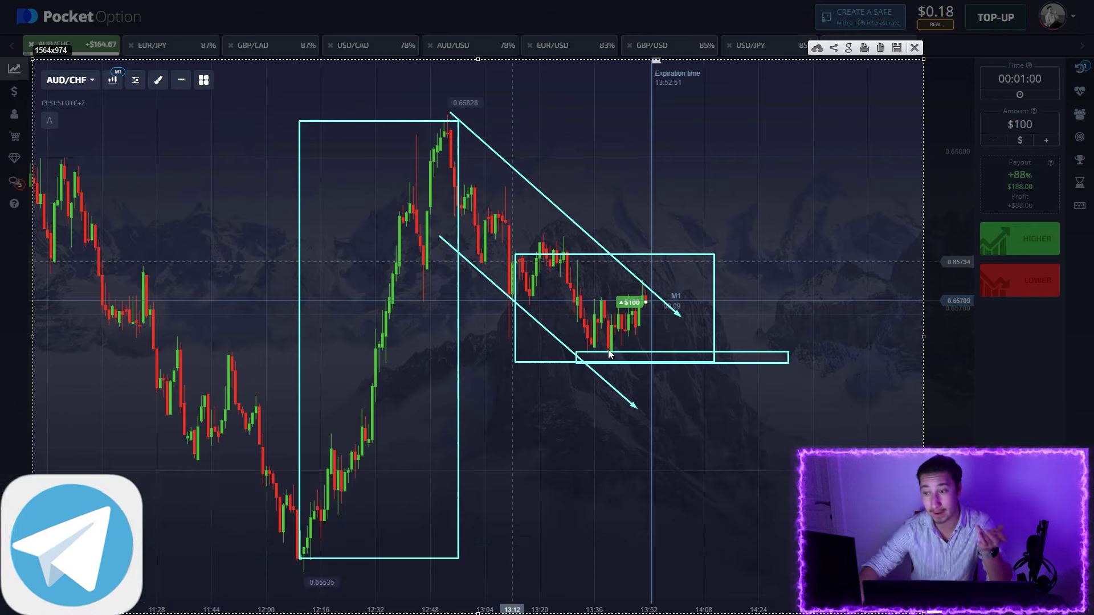
drag(616, 358, 705, 254)
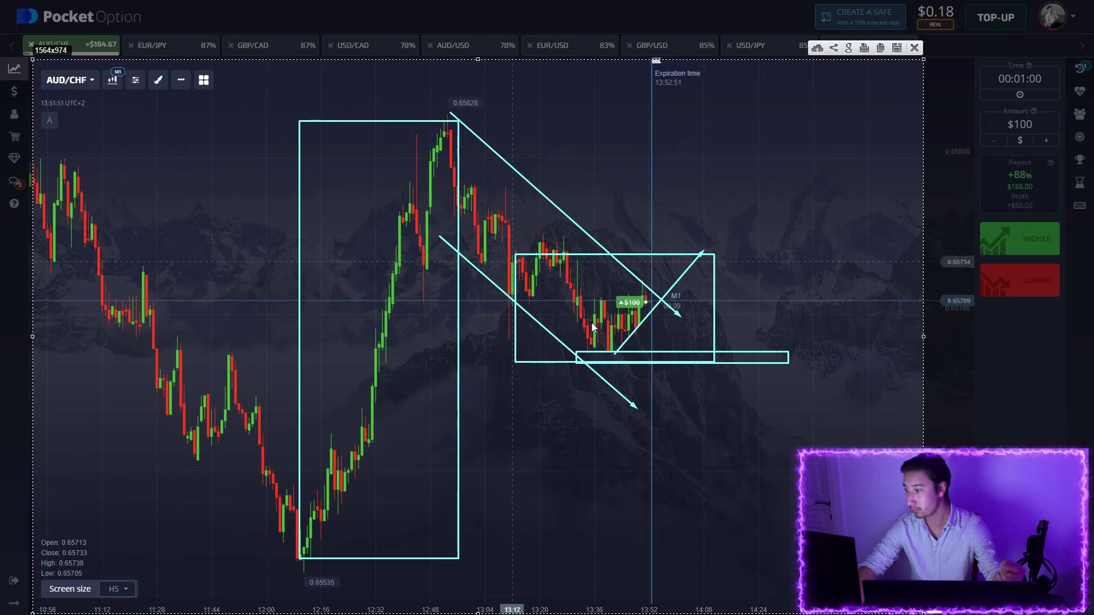
click(915, 47)
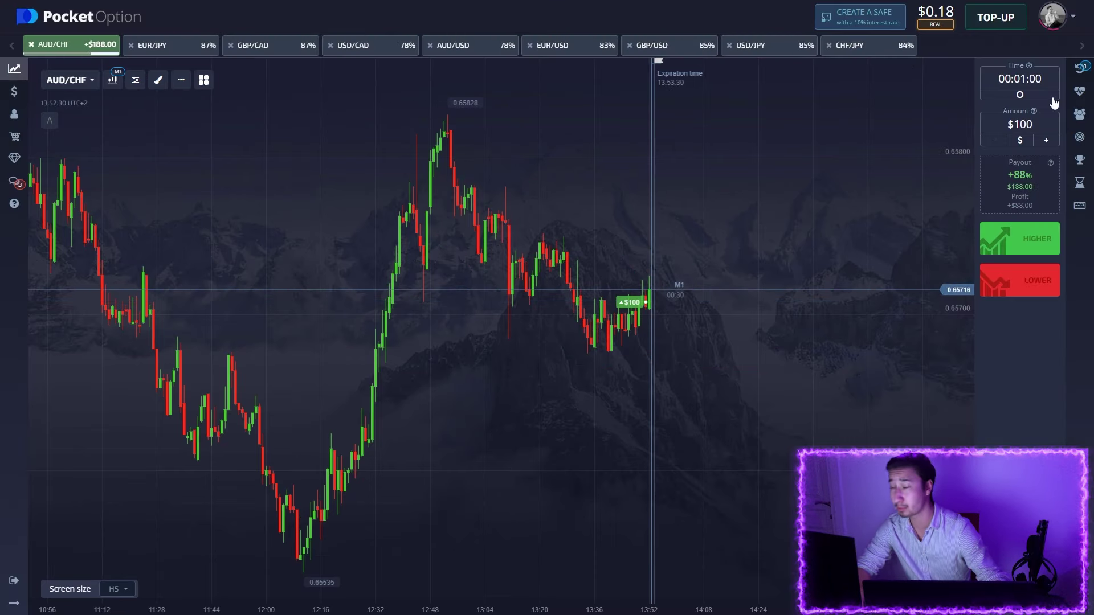
- Show the open trades list and review earlier AUD/CHF candles while the trade closes
click(1080, 68)
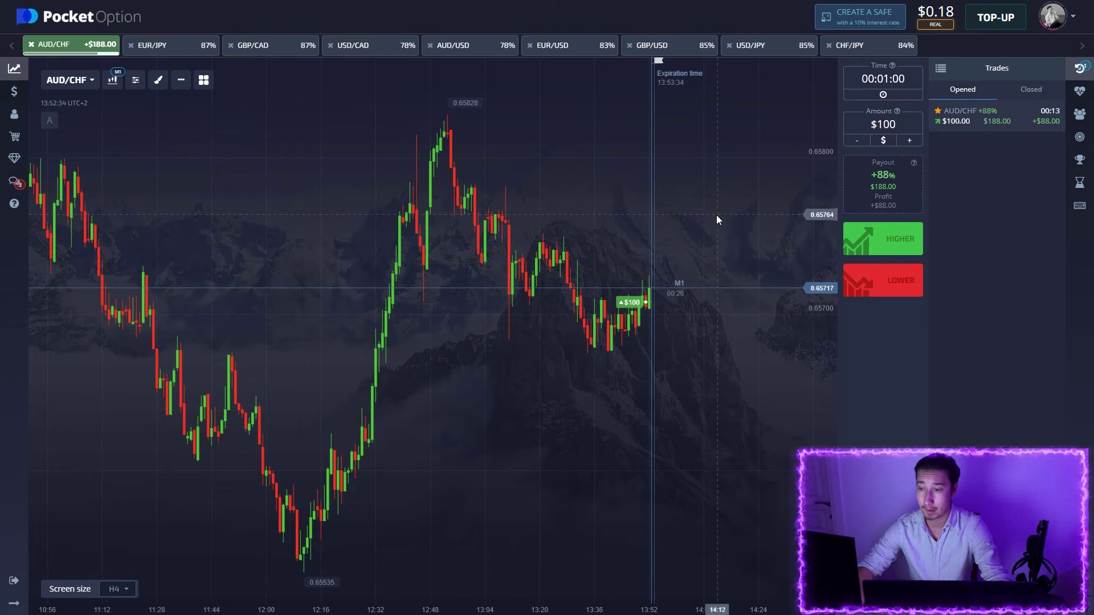
drag(640, 204, 426, 199)
scroll(536, 238, up, 3)
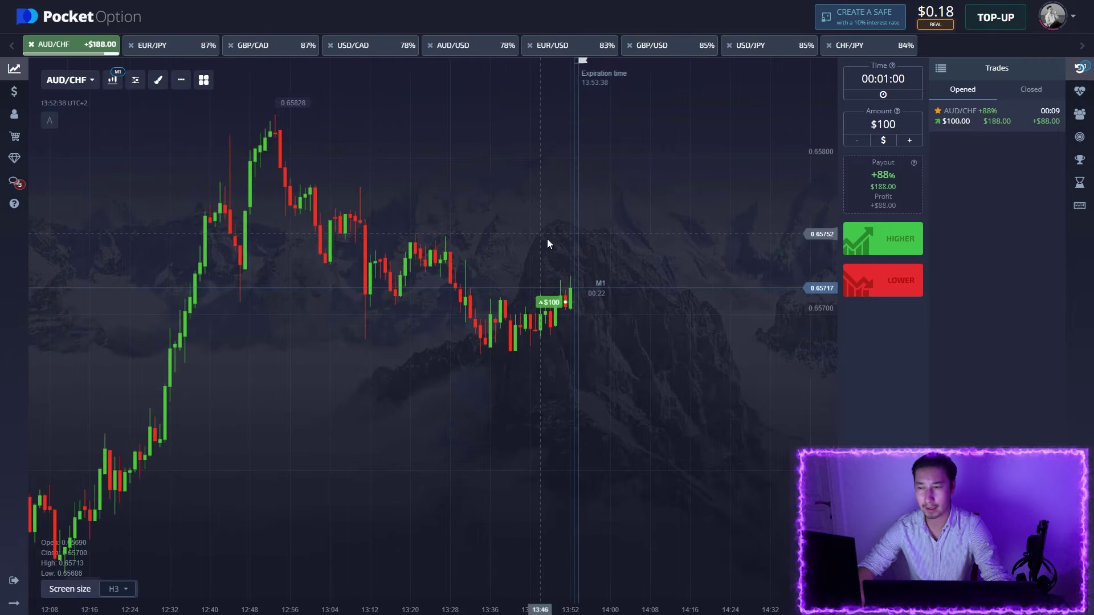
drag(570, 240, 364, 217)
scroll(364, 217, down, 3)
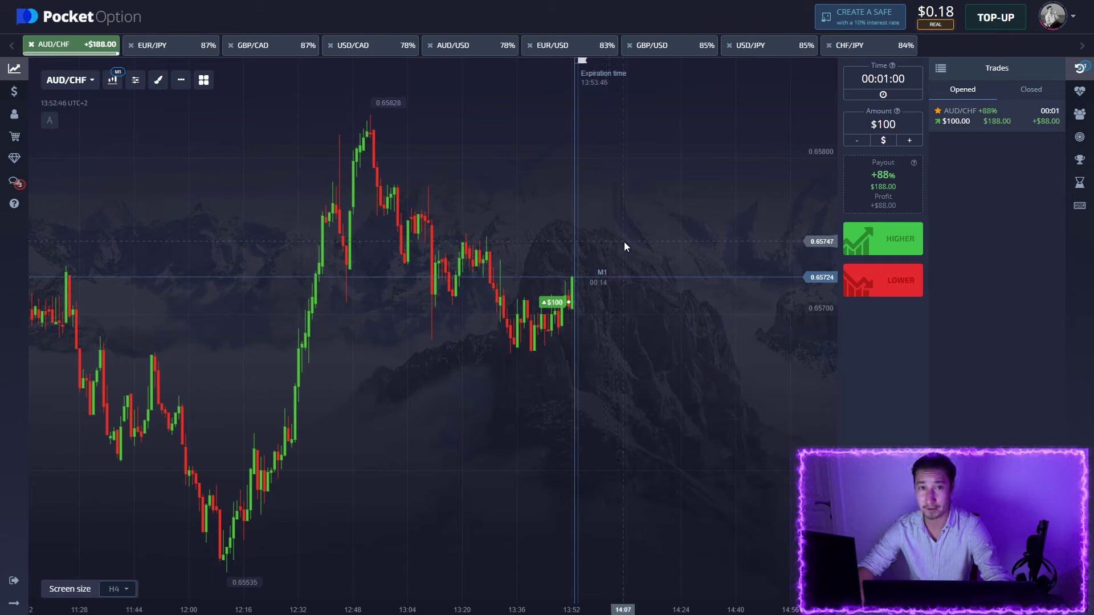
- Change the trade amount from $100 to $188
drag(896, 125, 885, 124)
text(88)
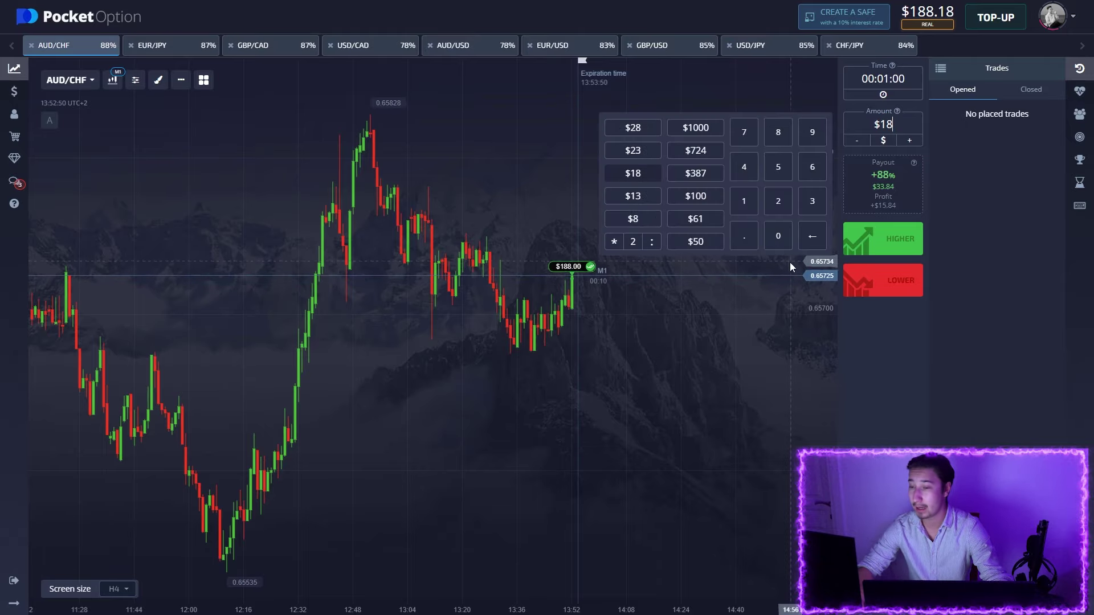
click(734, 299)
drag(631, 294, 546, 276)
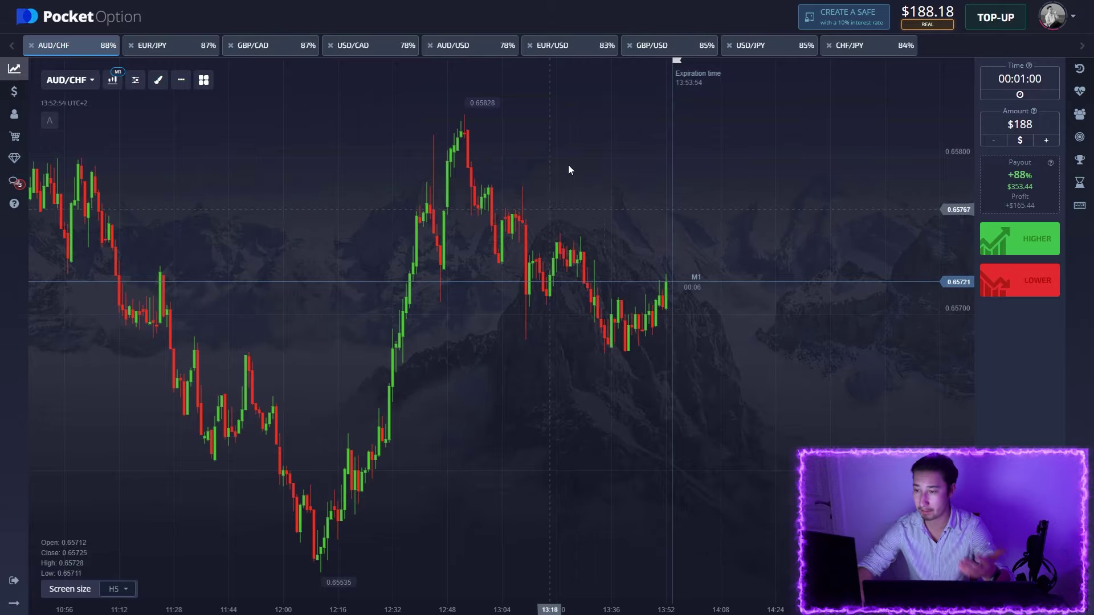
- Compare the EUR/USD, GBP/USD, USD/JPY, CHF/JPY, AUD/USD, USD/CAD, GBP/CAD and EUR/JPY charts
click(567, 46)
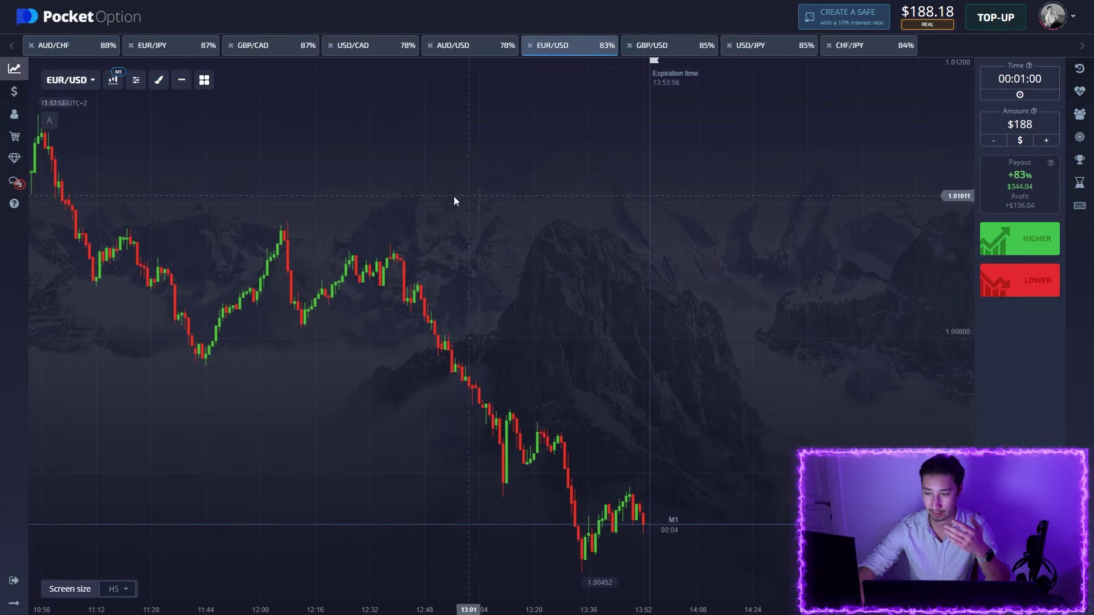
click(650, 45)
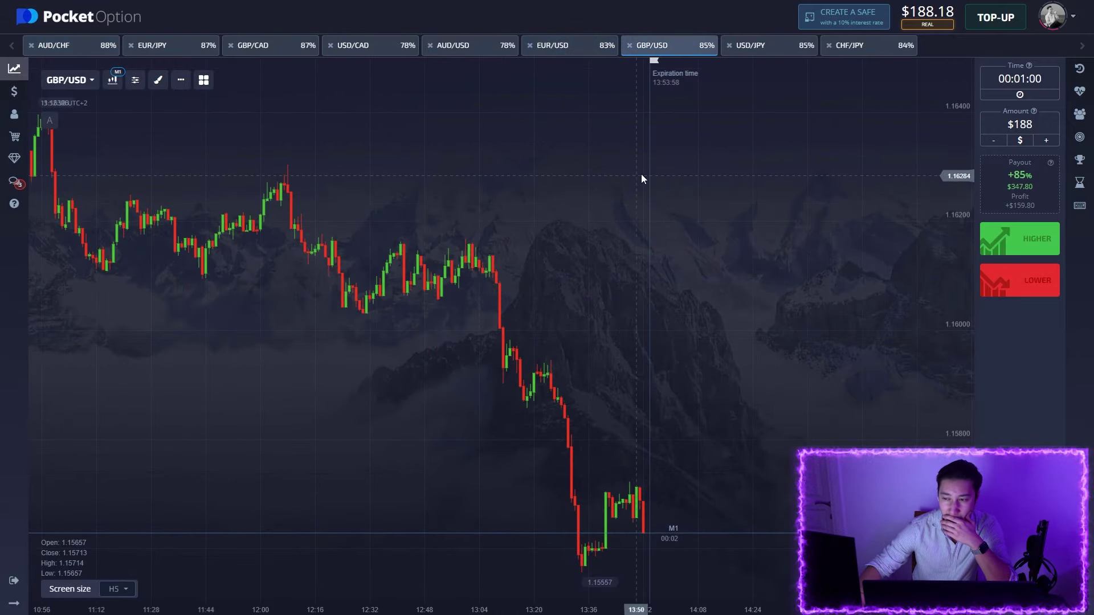
drag(471, 188, 495, 189)
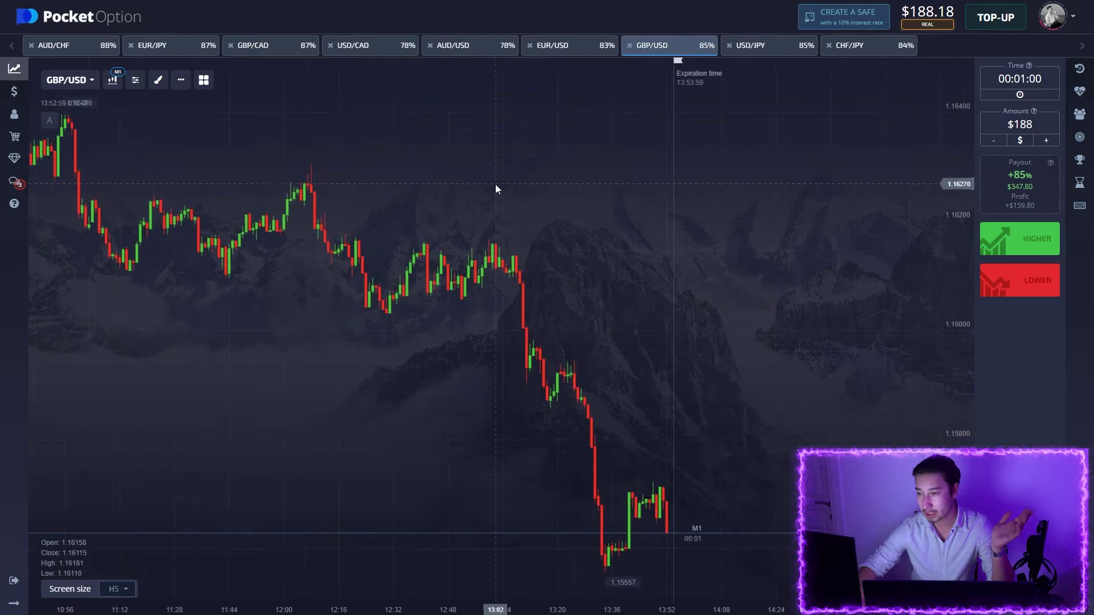
click(761, 46)
drag(620, 180, 537, 198)
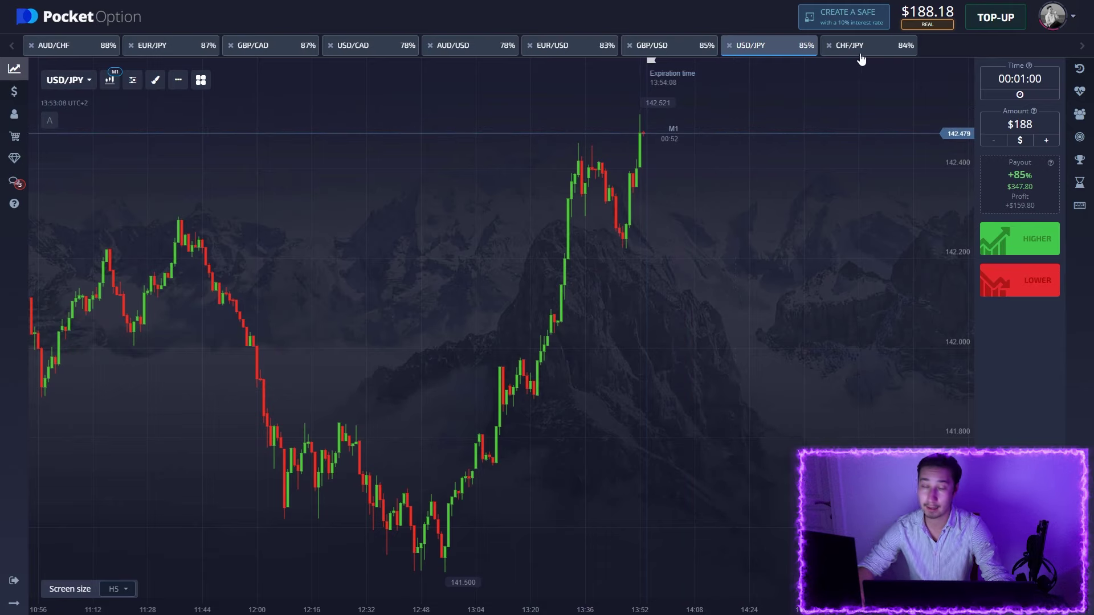
click(863, 50)
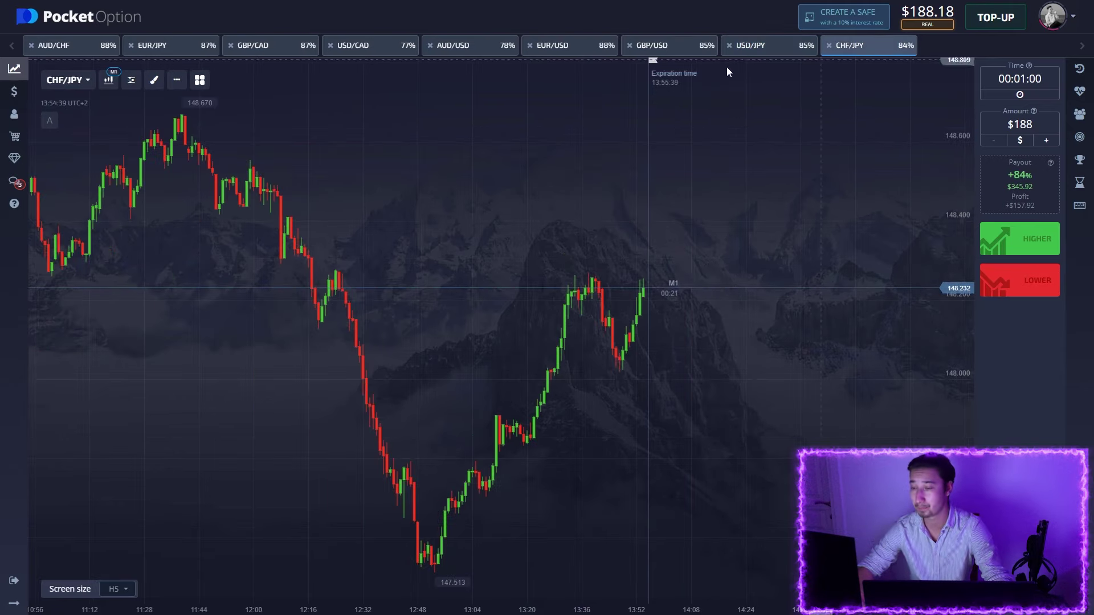
click(566, 49)
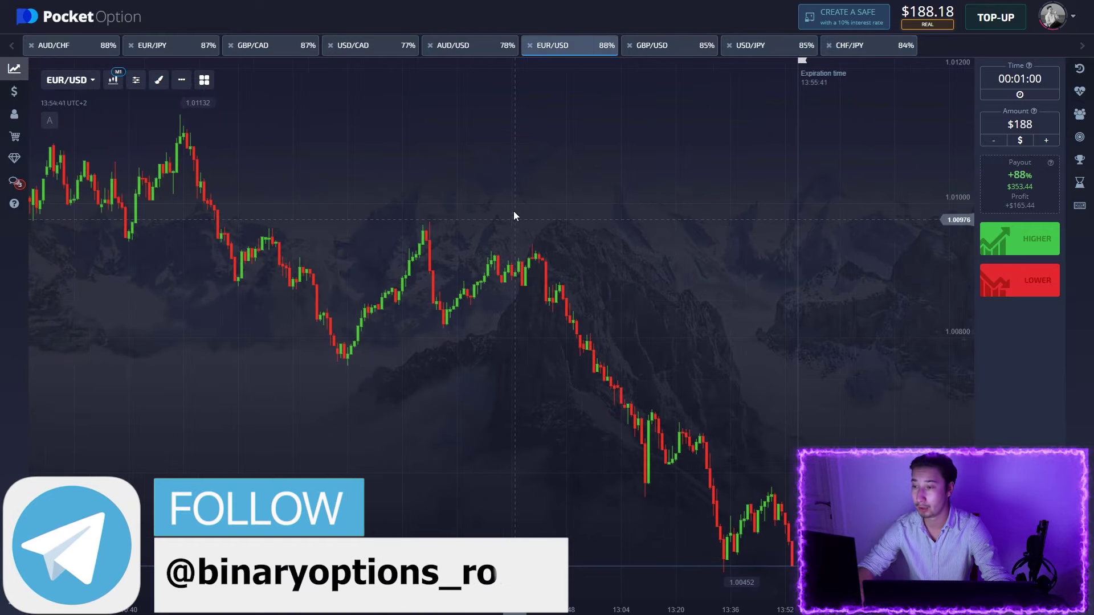
click(470, 52)
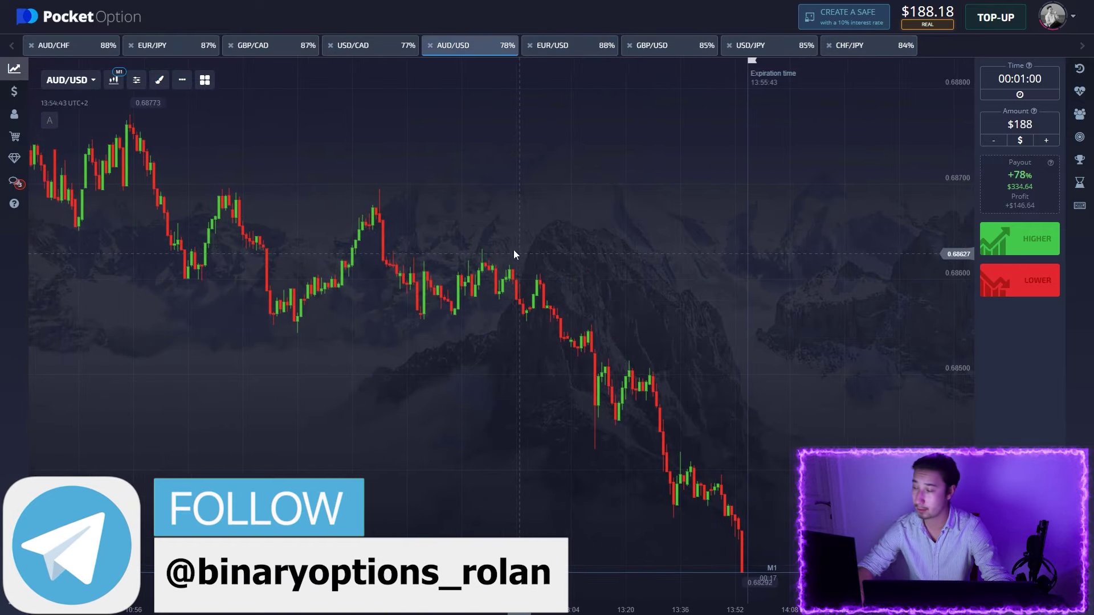
click(368, 53)
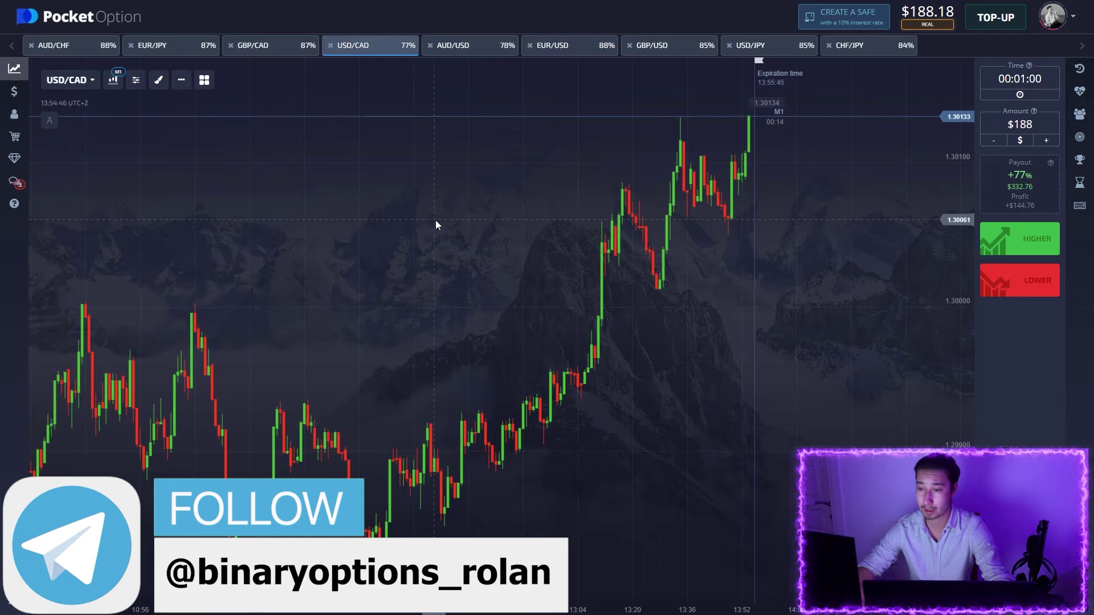
click(271, 53)
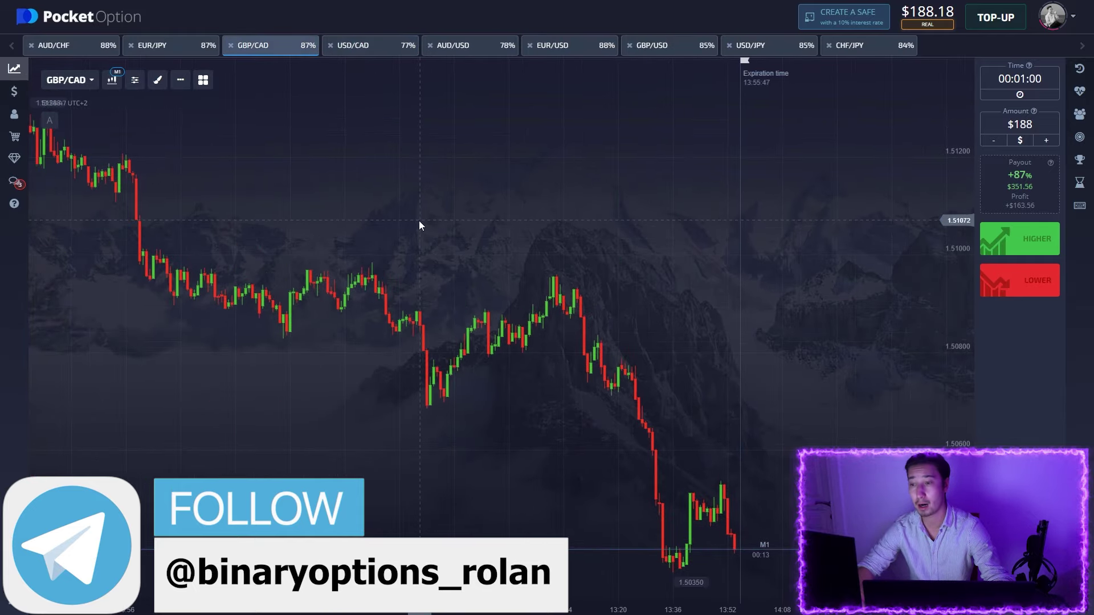
click(169, 53)
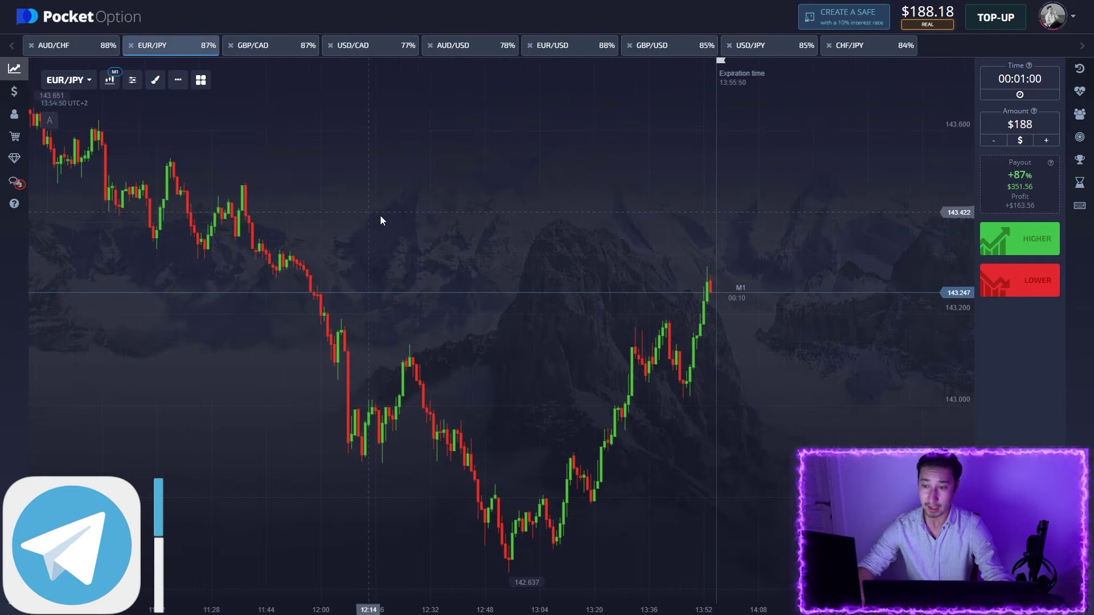
drag(755, 259, 871, 286)
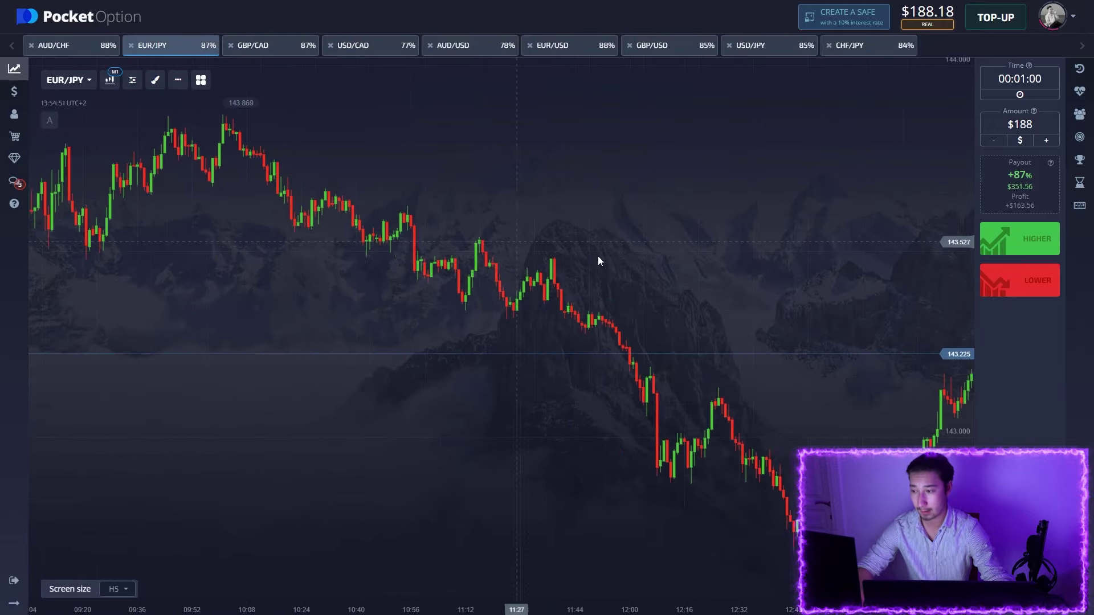
drag(411, 232, 461, 233)
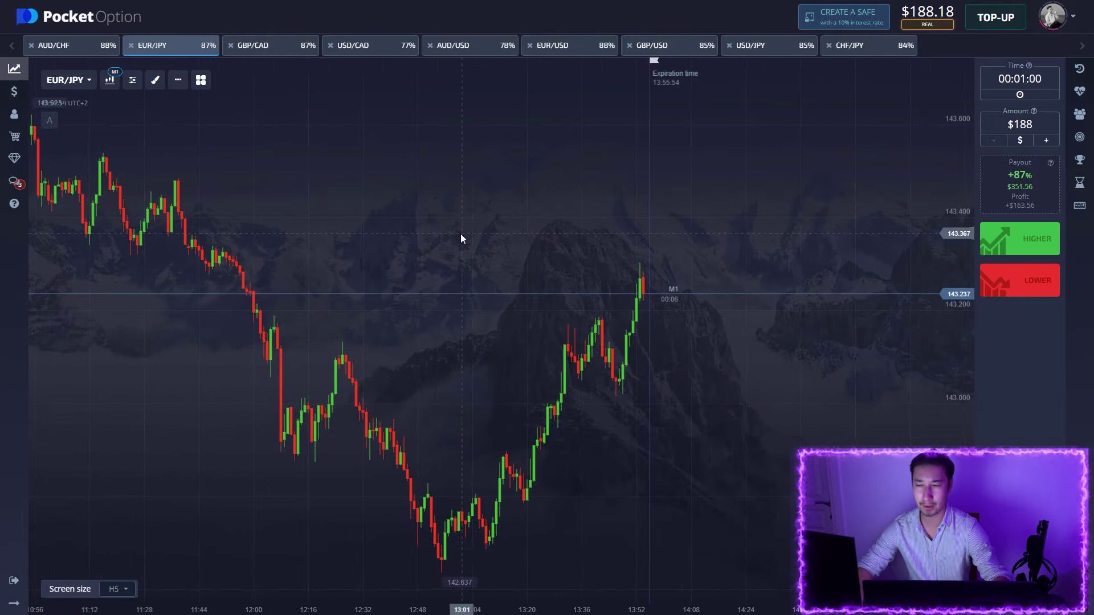
- Recheck GBP/USD, USD/JPY, USD/CAD and CHF/JPY, then open a $188 Lower trade on GBP/CAD
click(667, 54)
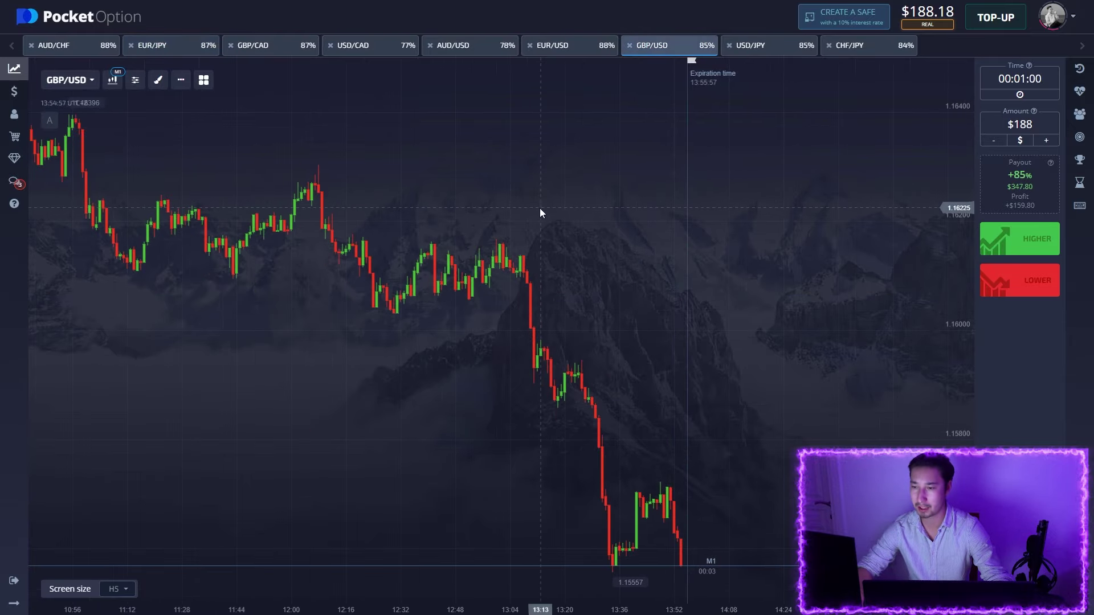
click(764, 53)
drag(485, 232, 567, 238)
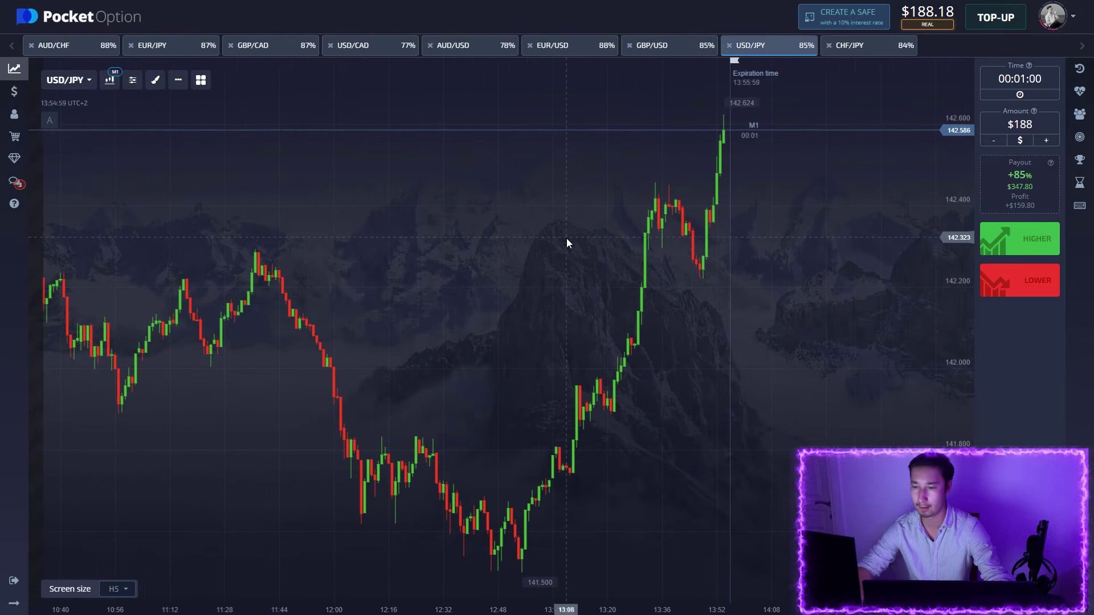
click(366, 51)
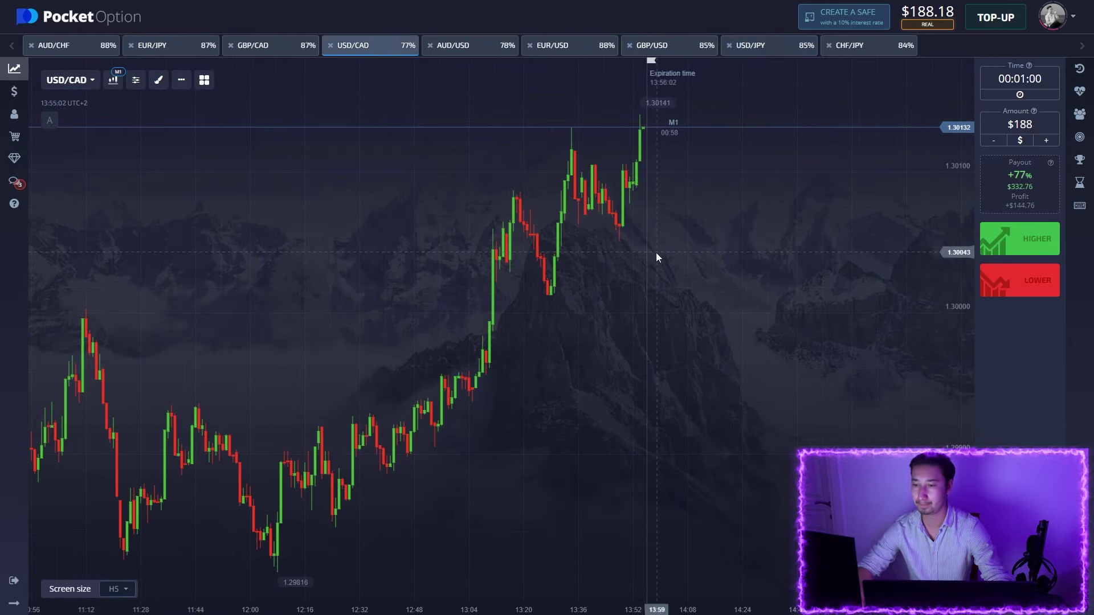
click(763, 53)
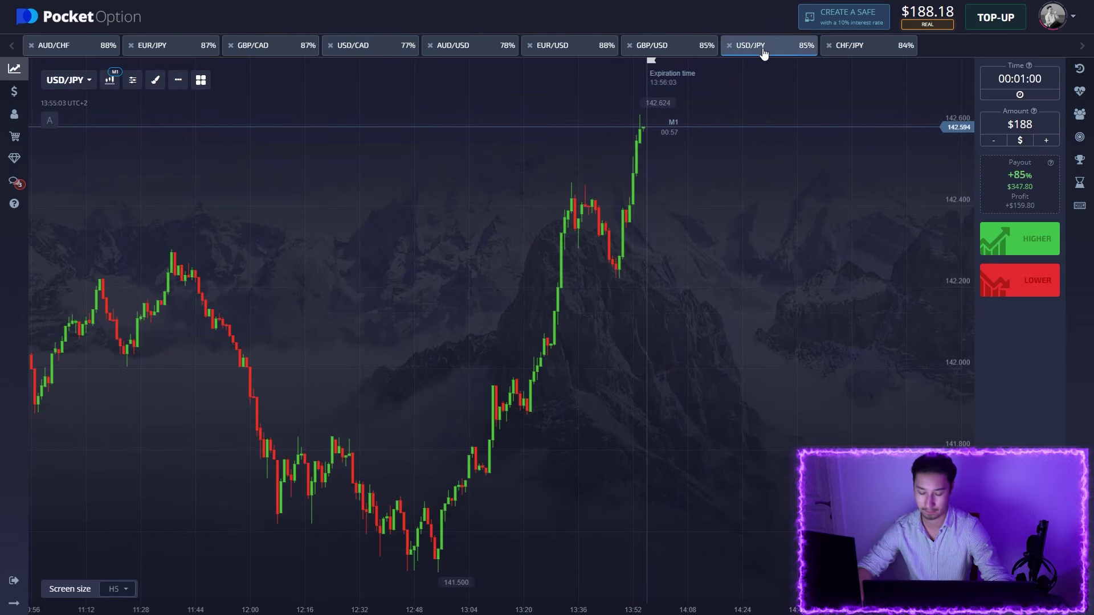
click(863, 53)
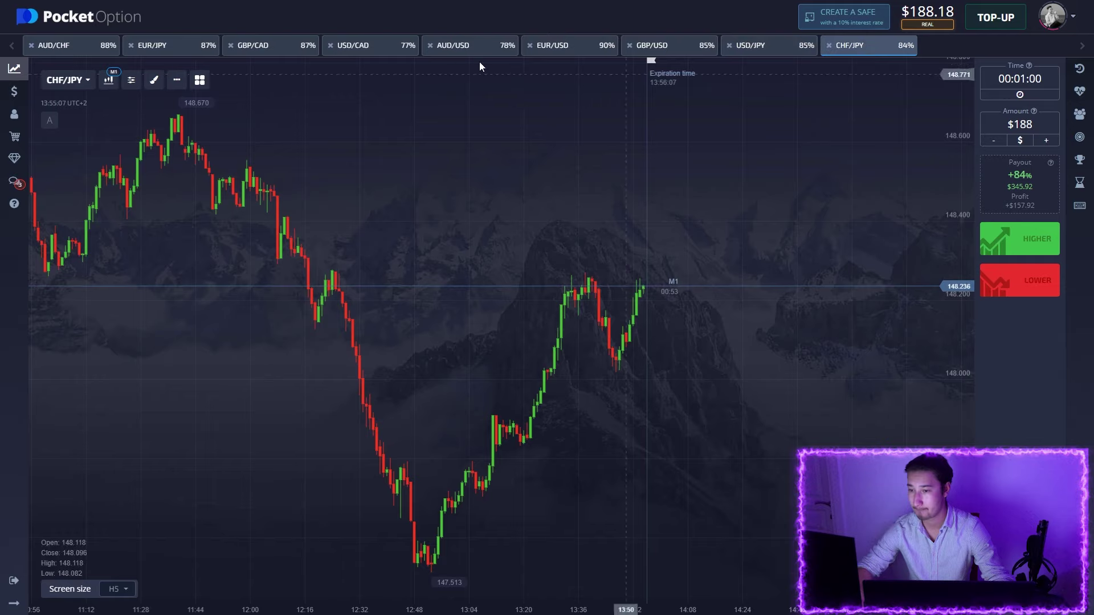
click(363, 53)
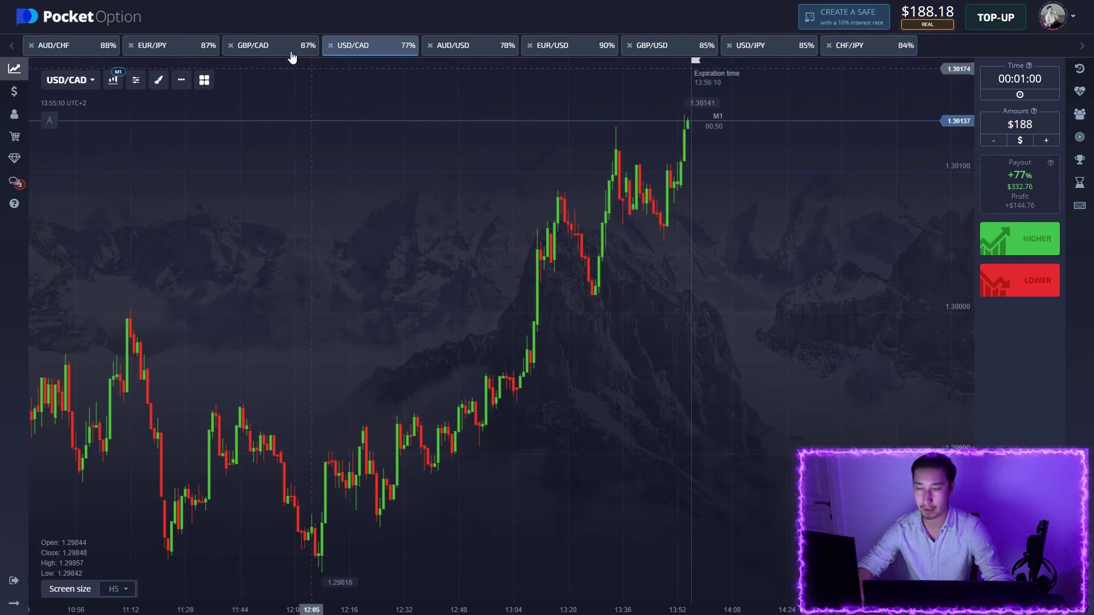
click(267, 53)
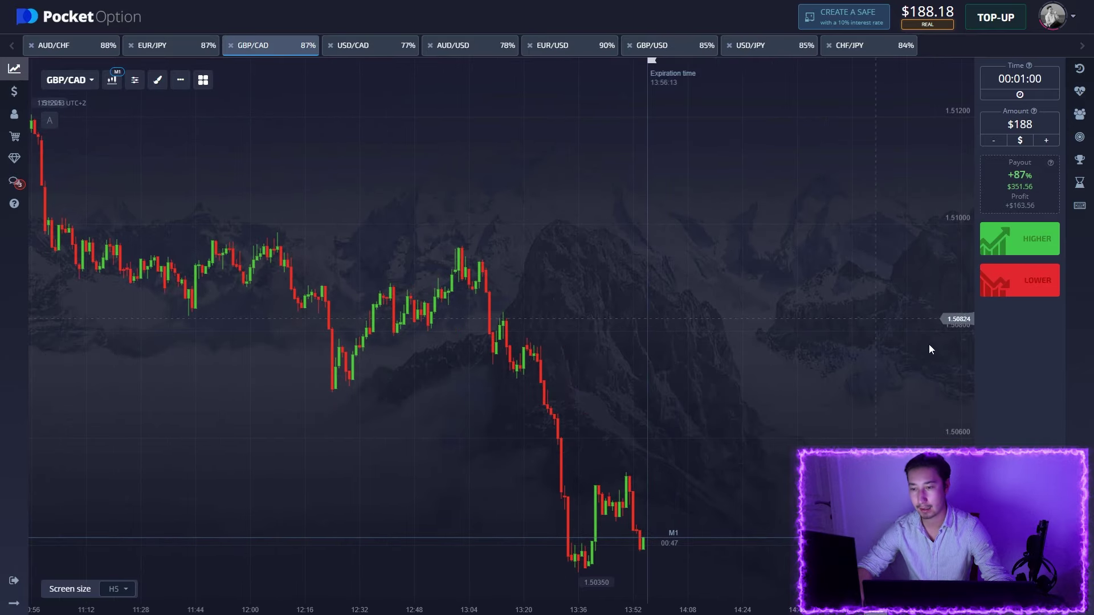
click(1013, 283)
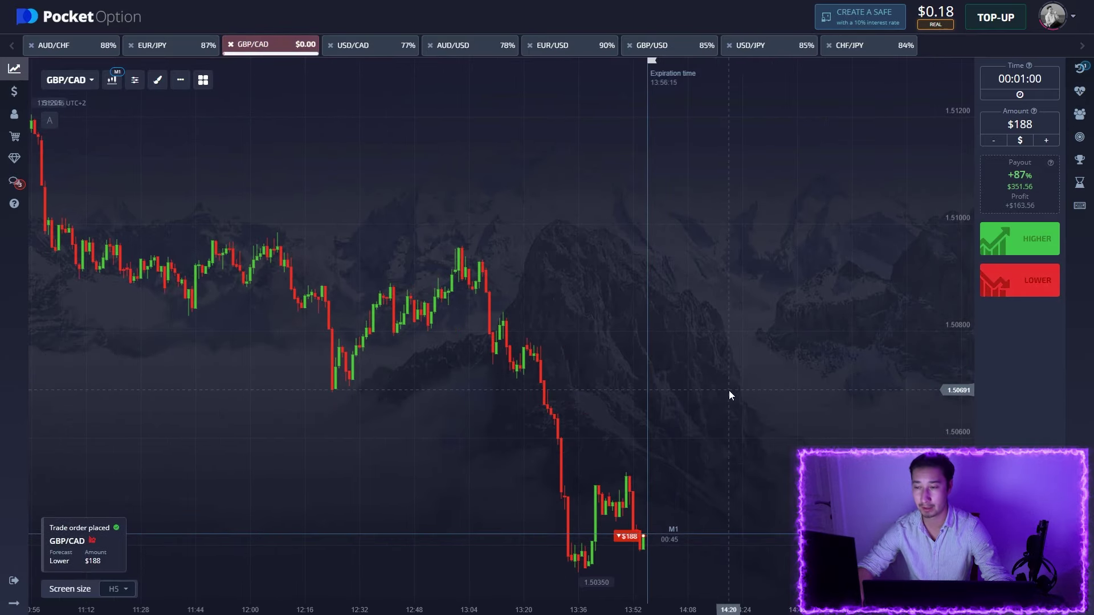
- Capture the GBP/CAD chart area with the screenshot tool
scroll(727, 444, up, 2)
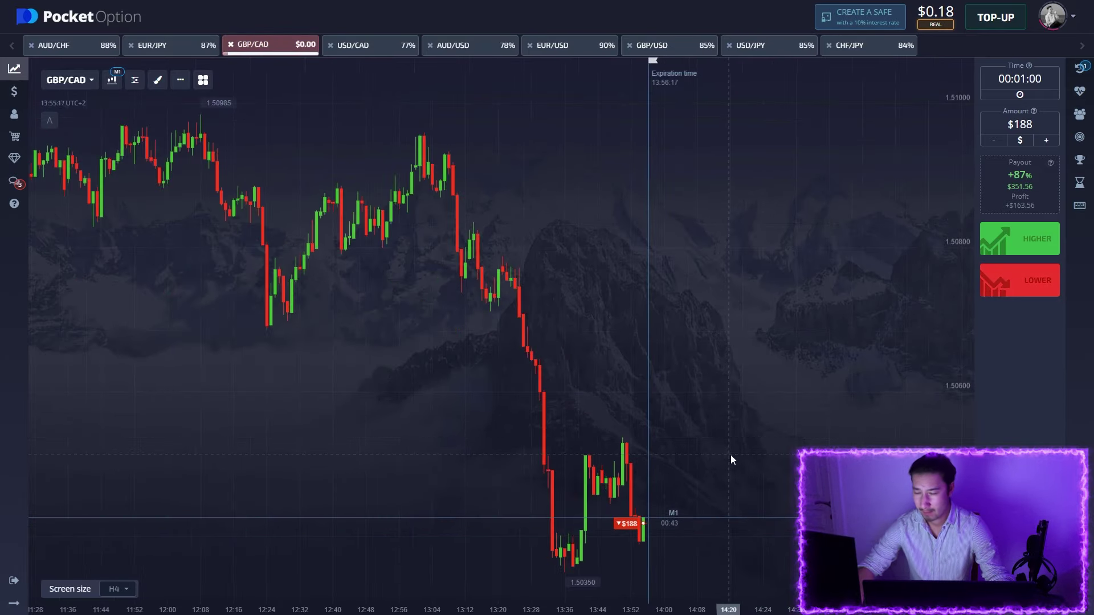
scroll(735, 450, down, 2)
key(Print)
drag(38, 65, 984, 611)
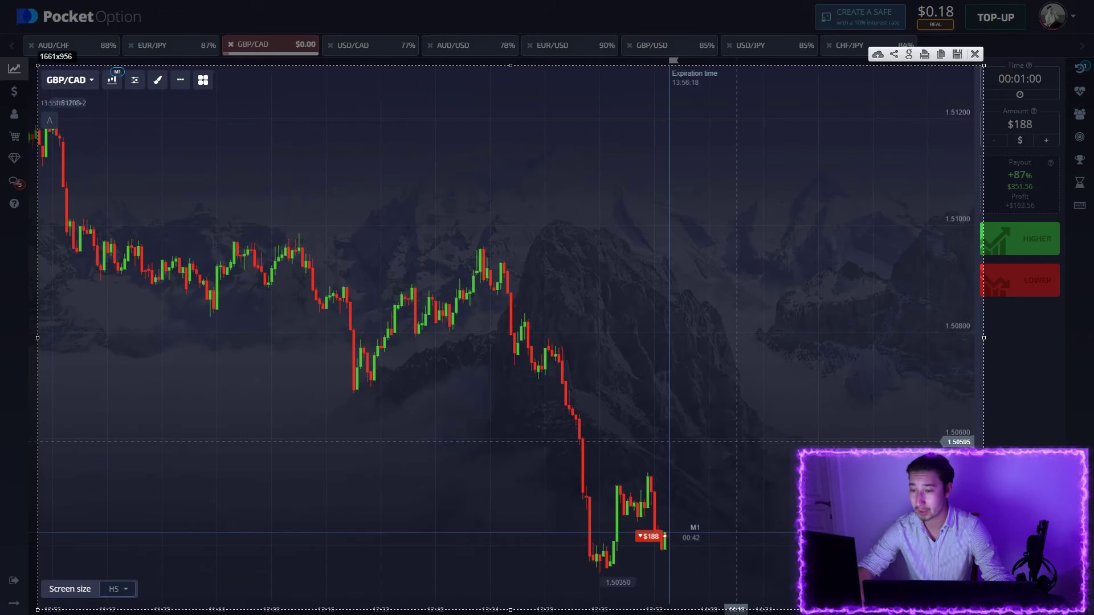
- Box the 1.51000 resistance zone, add two falling arrows, and box the latest candles and 1.50350 low
mouse_move(221, 223)
mouse_down()
mouse_move(687, 228)
mouse_move(694, 244)
mouse_up()
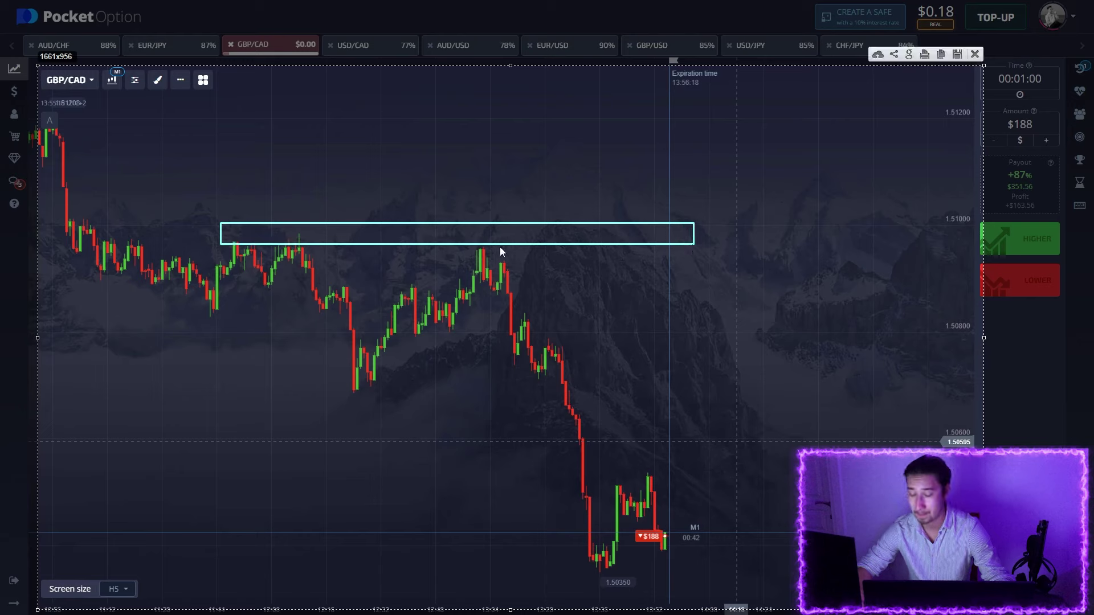
mouse_move(507, 246)
mouse_down()
mouse_move(586, 382)
mouse_move(611, 489)
mouse_up()
mouse_move(476, 297)
mouse_down()
mouse_move(600, 556)
mouse_move(590, 568)
mouse_up()
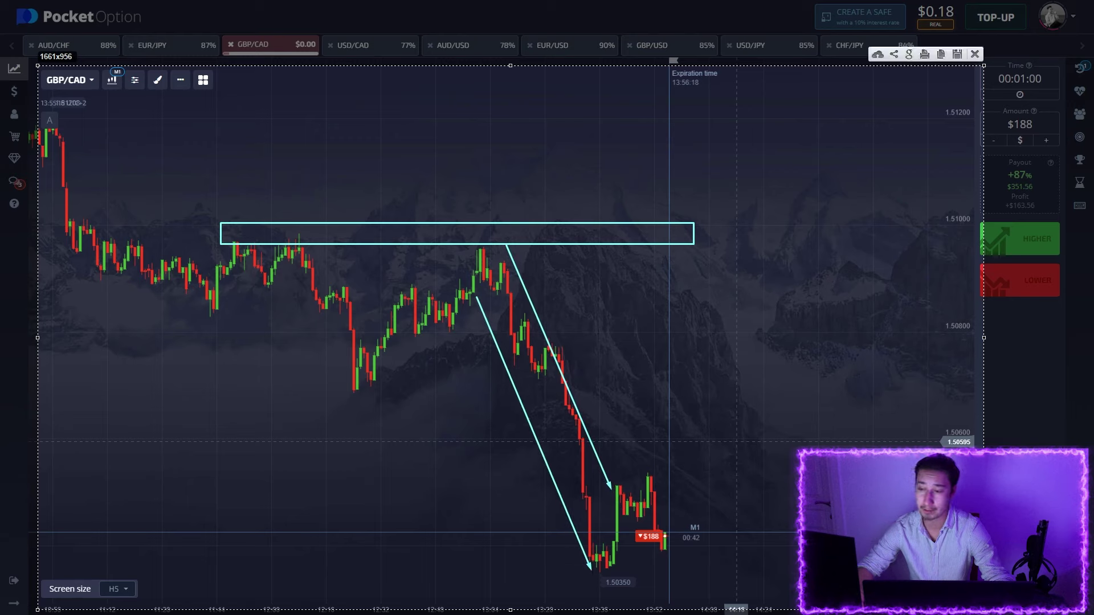
drag(668, 463, 587, 565)
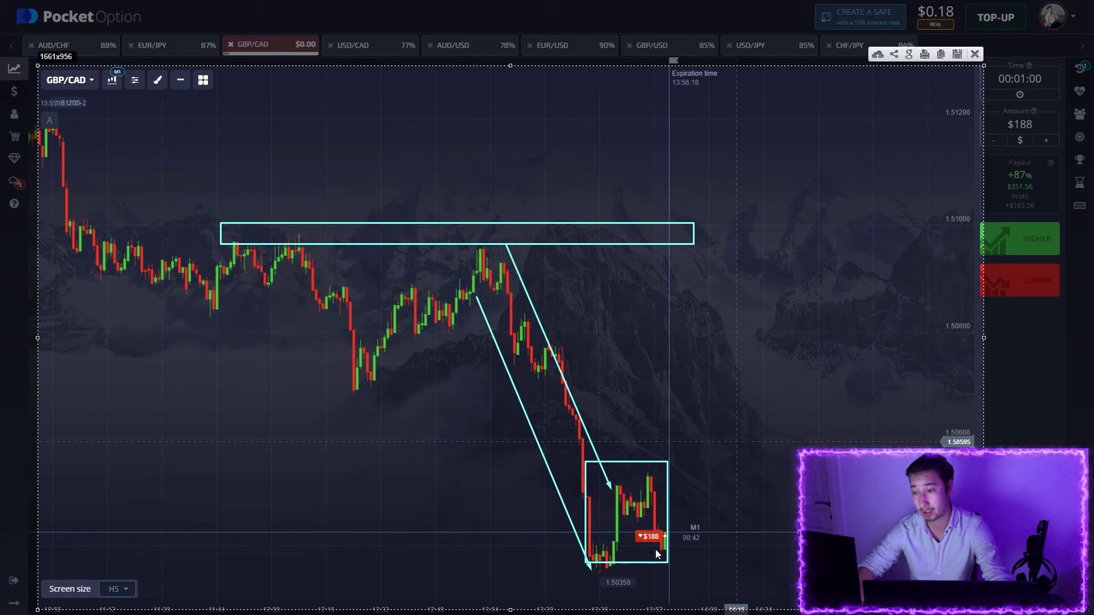
mouse_move(671, 535)
mouse_down()
mouse_move(662, 552)
mouse_move(656, 517)
mouse_move(733, 518)
mouse_move(696, 562)
mouse_move(708, 592)
mouse_up()
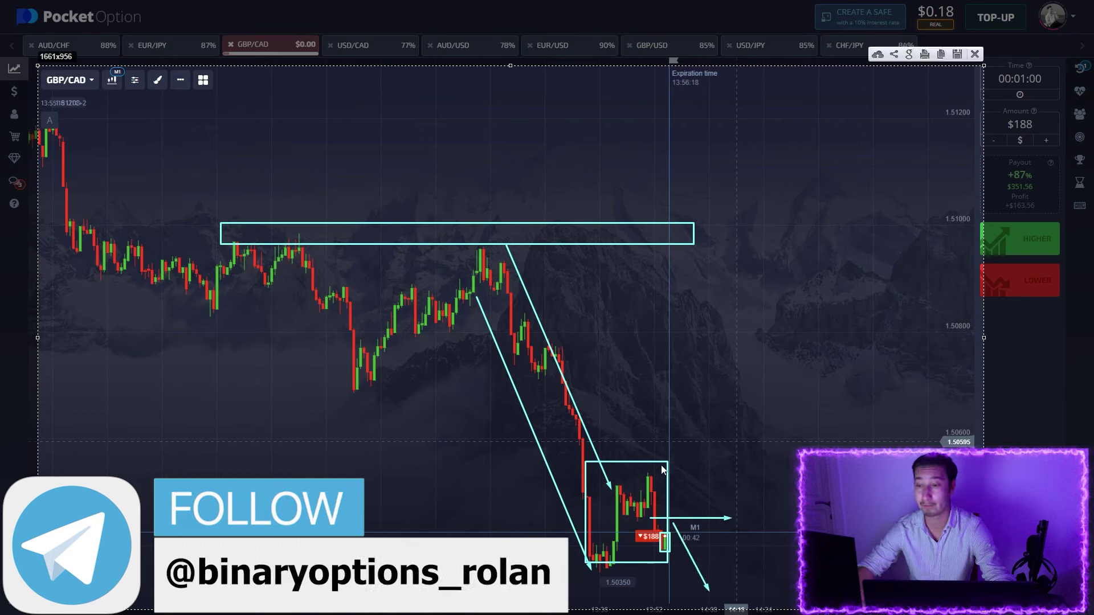
mouse_move(578, 581)
mouse_down()
mouse_move(607, 563)
mouse_move(640, 563)
mouse_up()
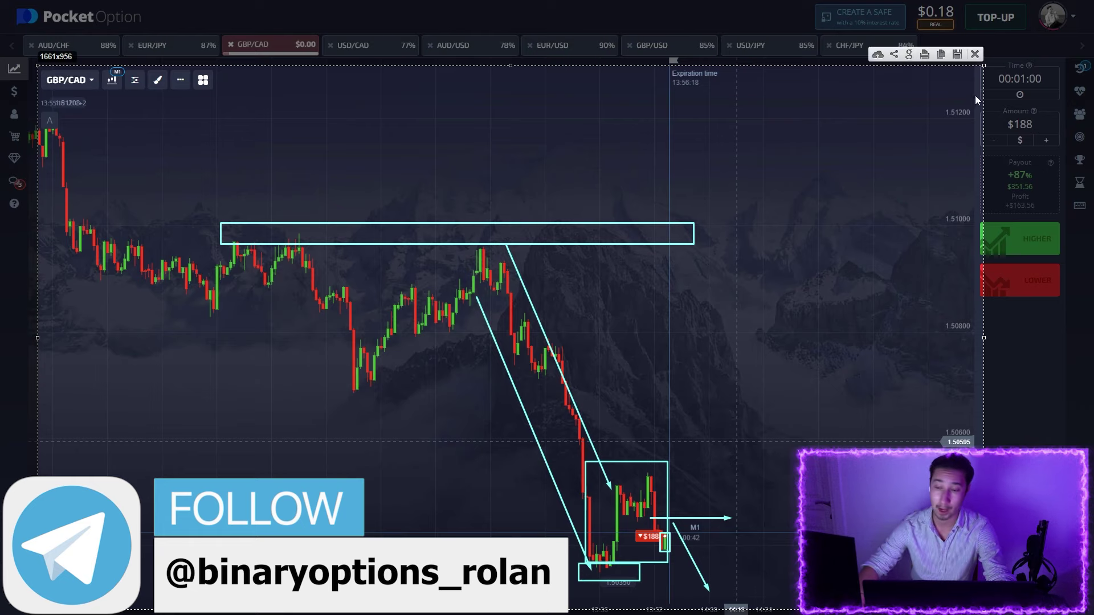
- Close the annotated capture and review the closed and open trades lists
click(976, 53)
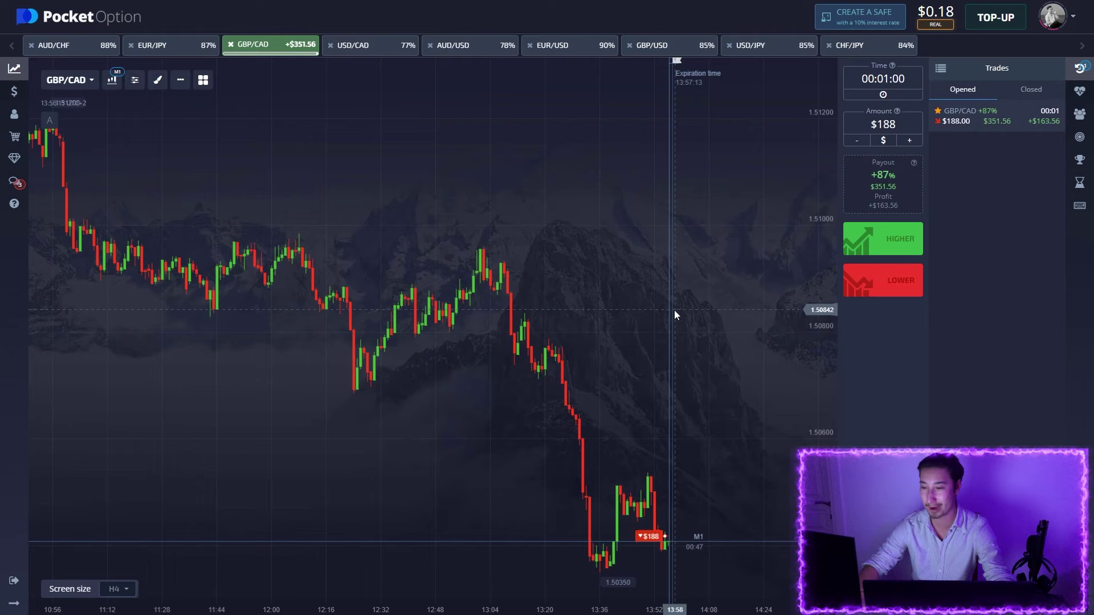
click(1031, 92)
click(963, 91)
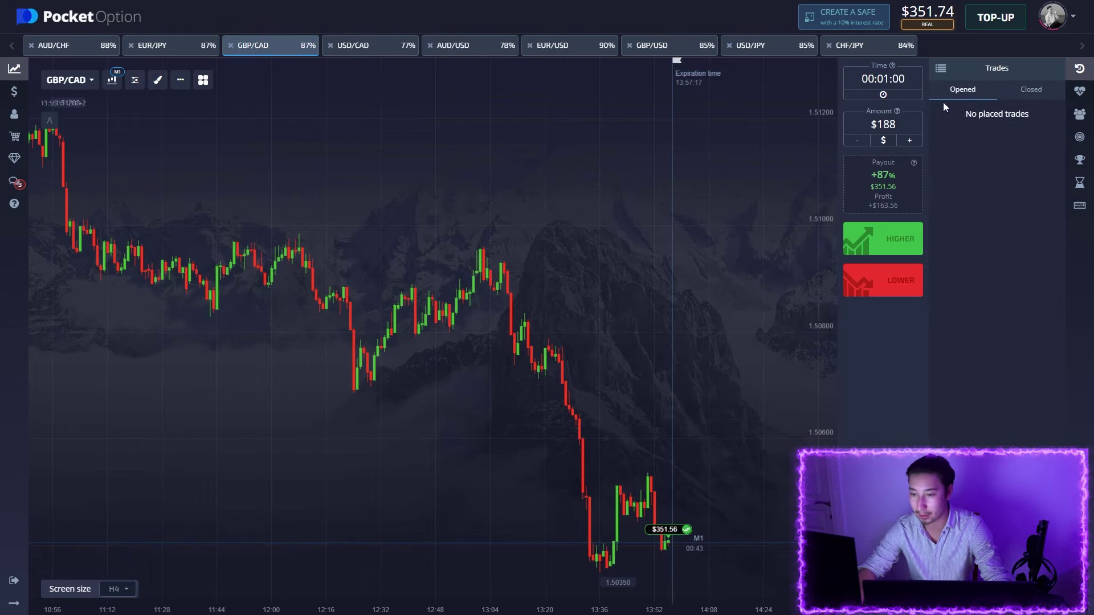
- Set the trade amount to $351 and hide the trades list
click(880, 124)
text(351)
click(715, 292)
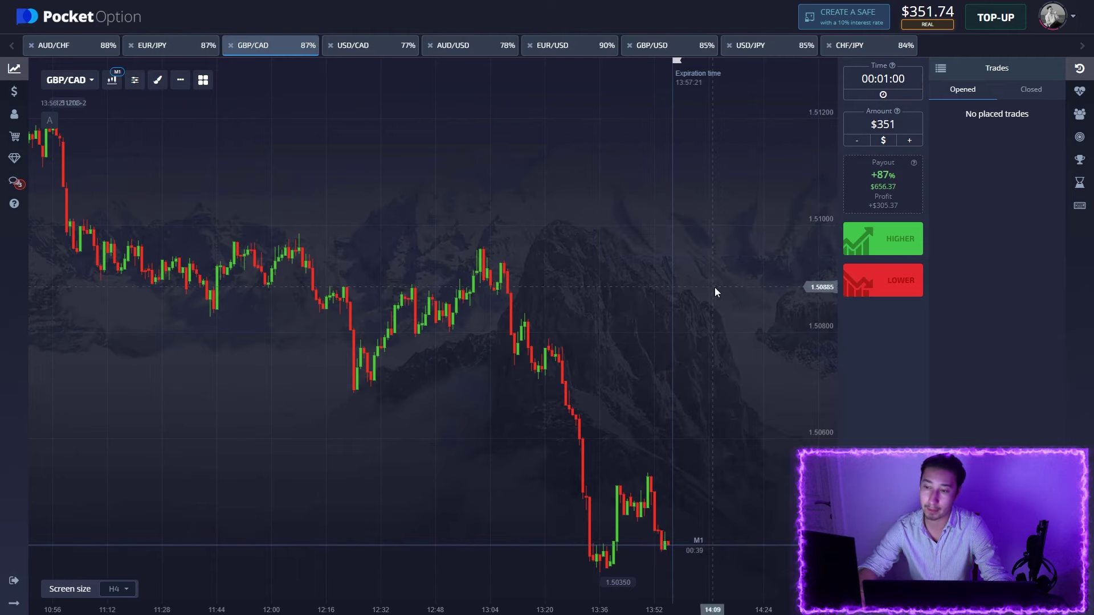
click(1080, 68)
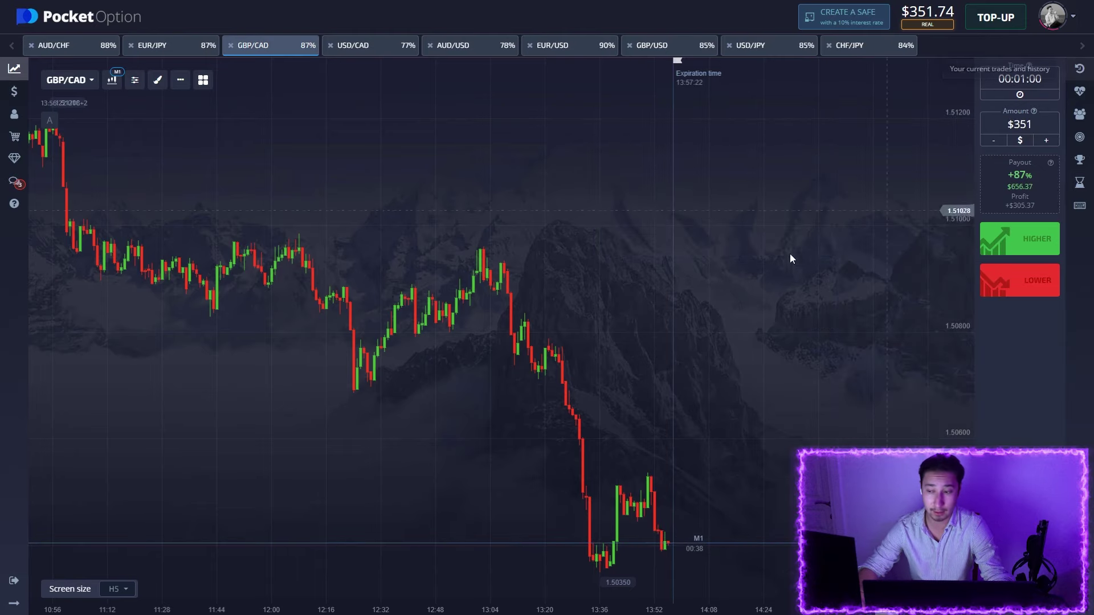
- Check GBP/USD, USD/JPY and CHF/JPY, then open a $351 Higher trade on USD/CAD
click(667, 50)
click(761, 51)
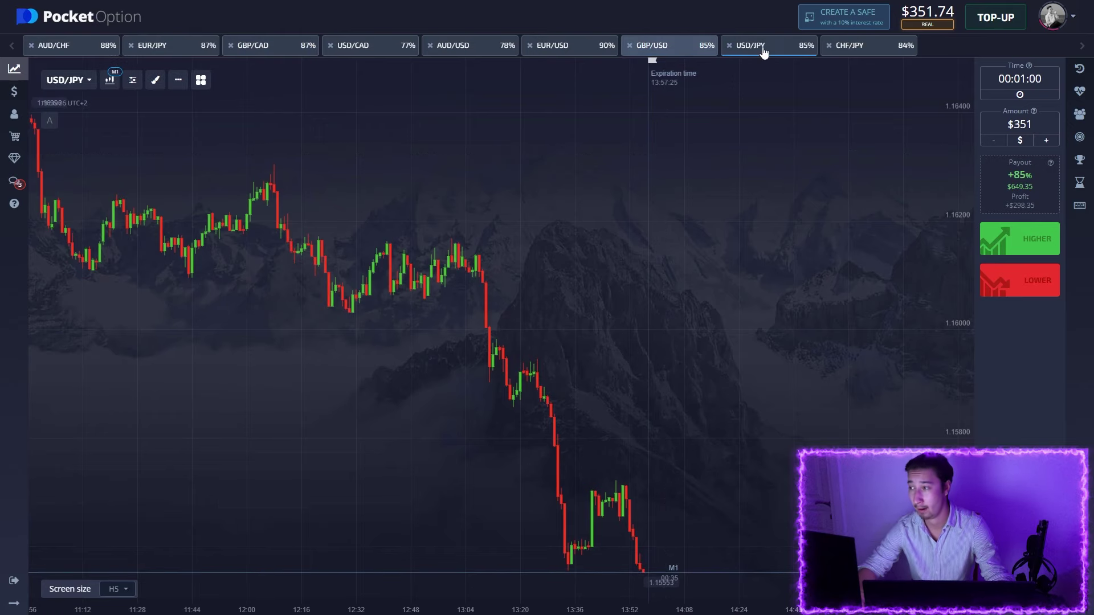
click(862, 50)
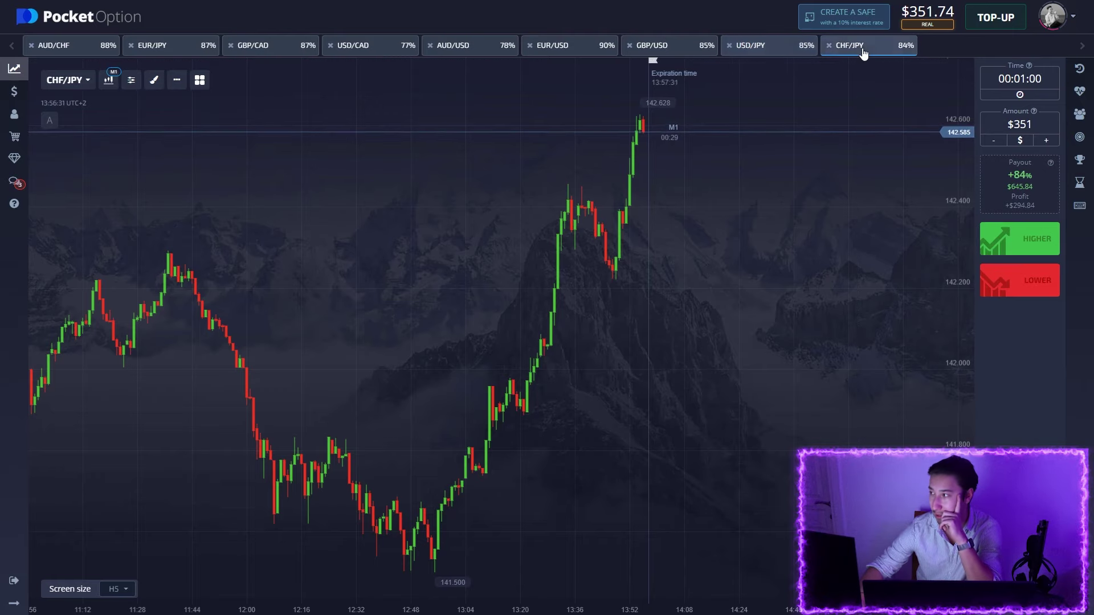
click(366, 50)
click(1020, 239)
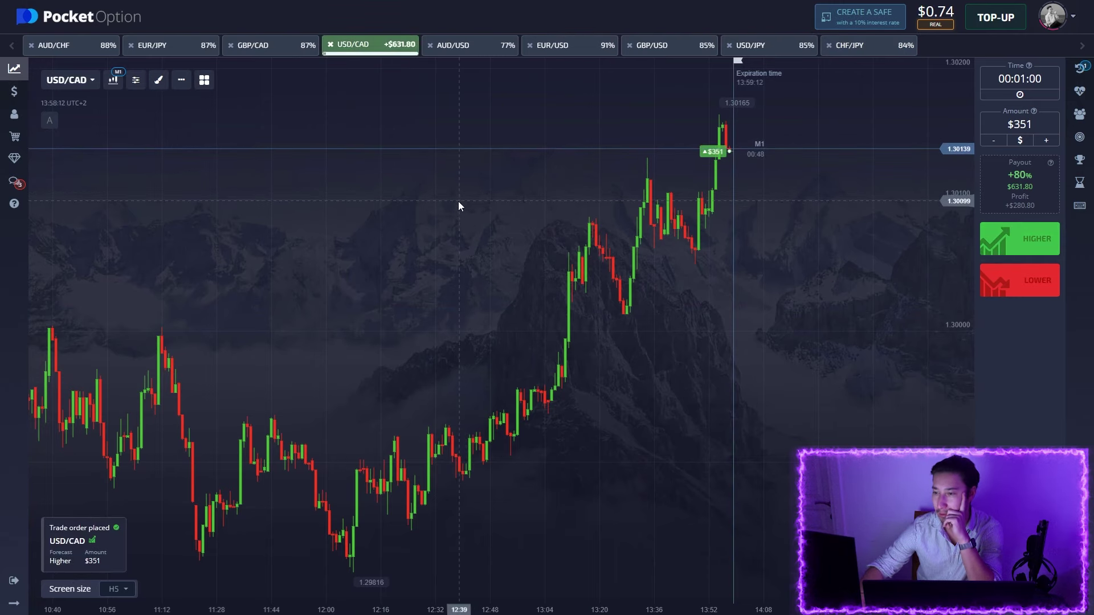
key(Print)
- Capture the USD/CAD chart, draw the rising channel's two lines and an upward arrow, then close it
drag(32, 60, 949, 600)
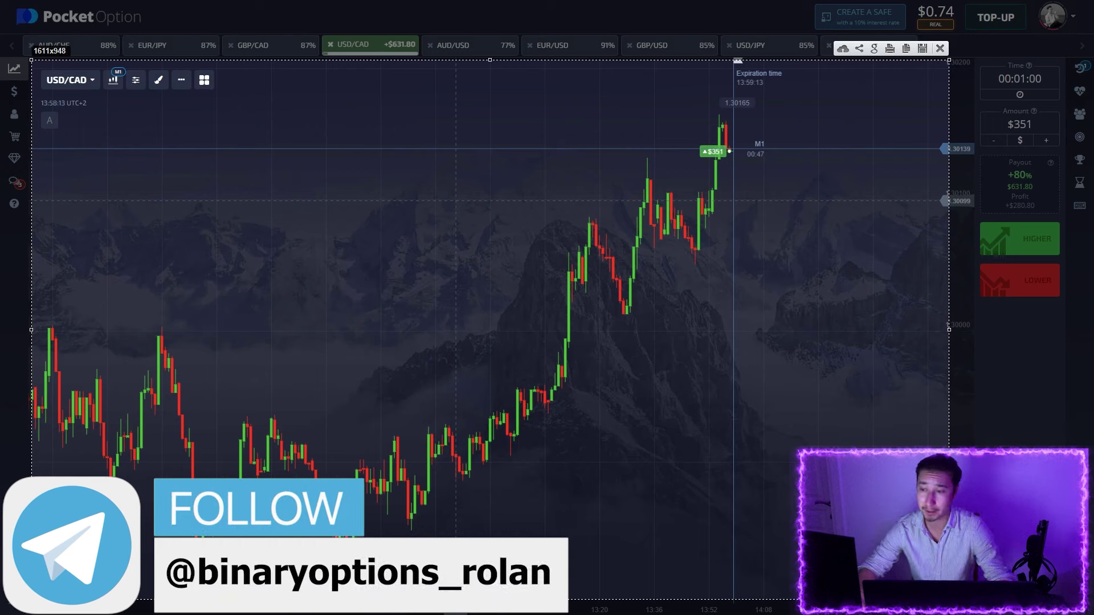
drag(399, 544, 804, 150)
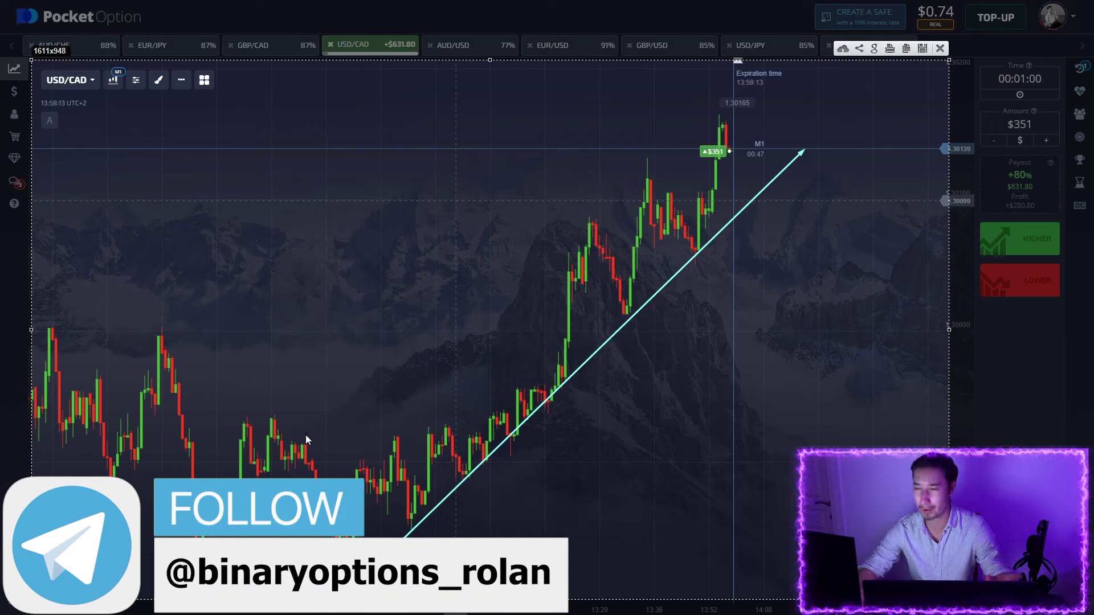
drag(306, 438, 719, 81)
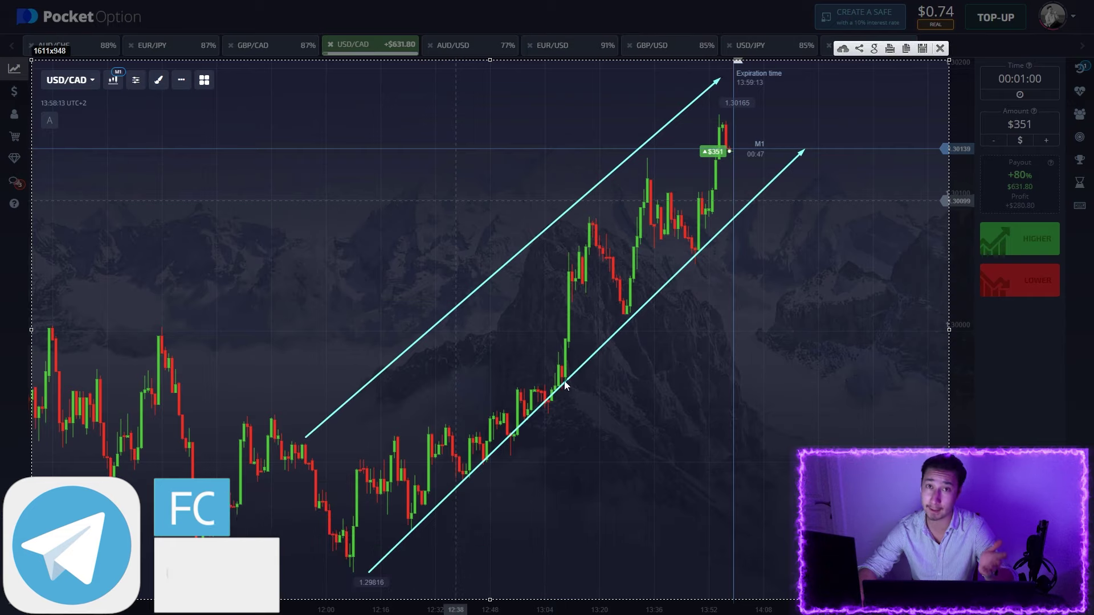
mouse_move(564, 359)
mouse_down()
mouse_move(590, 239)
mouse_move(580, 211)
mouse_move(603, 221)
mouse_move(630, 318)
mouse_move(664, 311)
mouse_move(650, 183)
mouse_move(698, 256)
mouse_move(720, 129)
mouse_move(743, 169)
mouse_move(748, 38)
mouse_up()
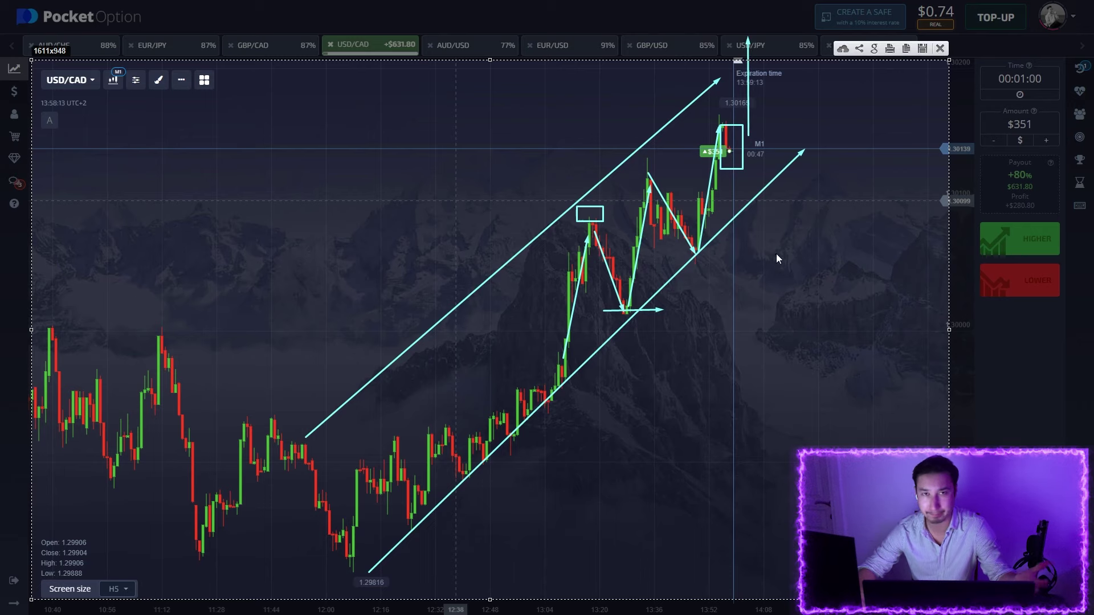
click(940, 48)
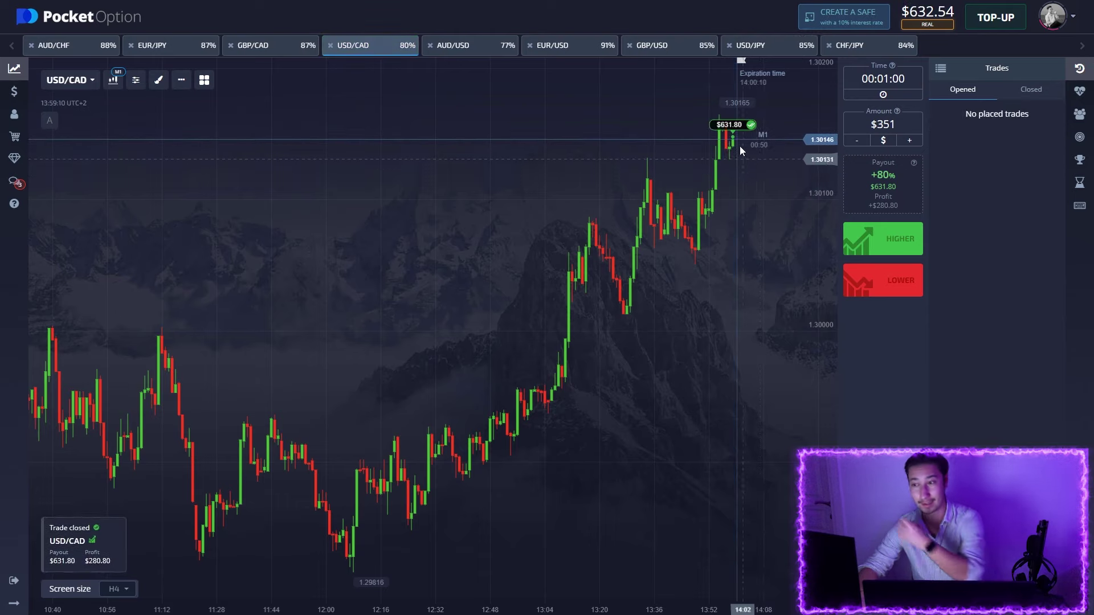
- Hide the trades list and change the stake to $632
click(1080, 68)
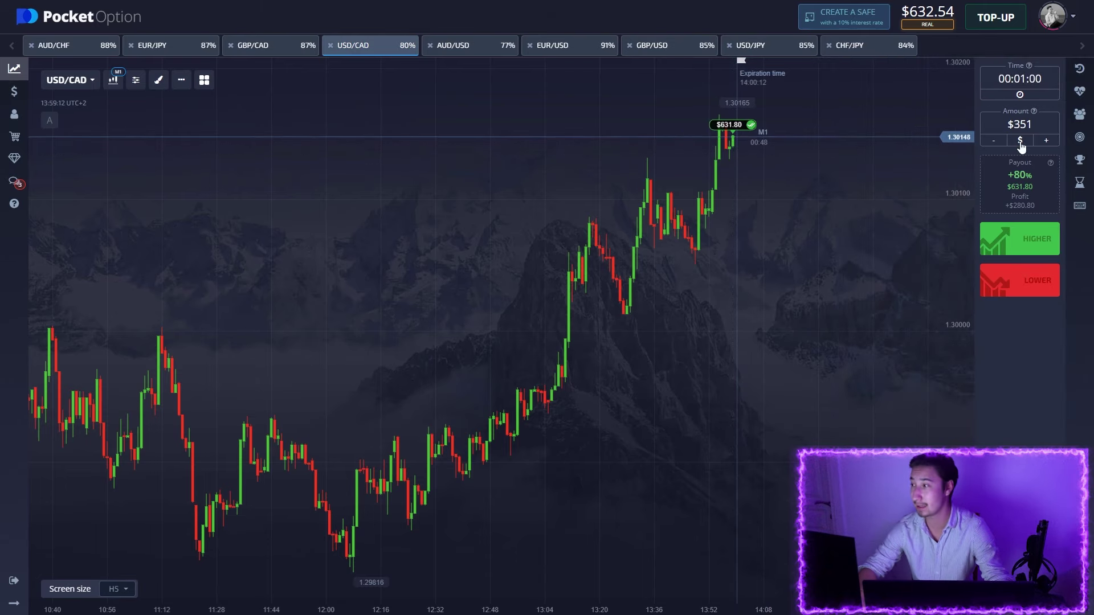
drag(1032, 124, 1014, 124)
text(632)
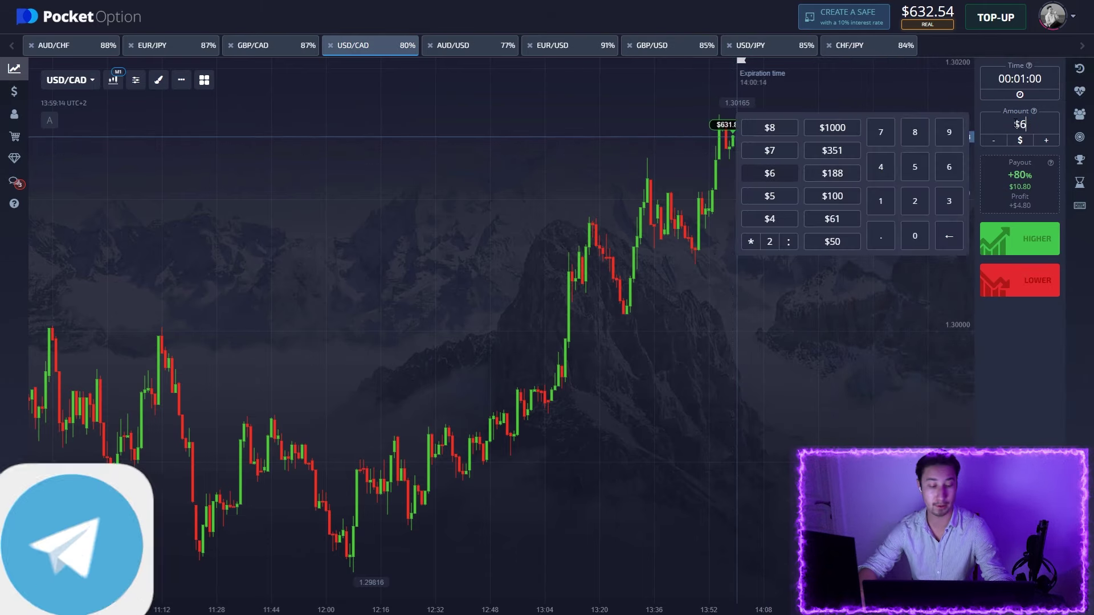
click(894, 340)
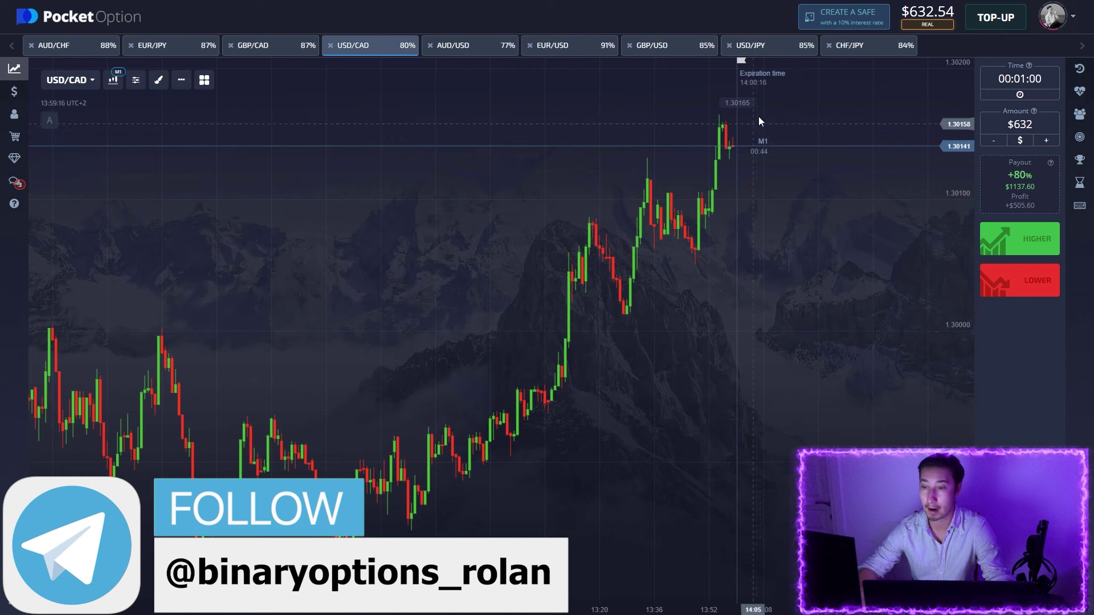
- Check USD/JPY and CHF/JPY, then open a $632 Lower trade on AUD/USD
click(764, 51)
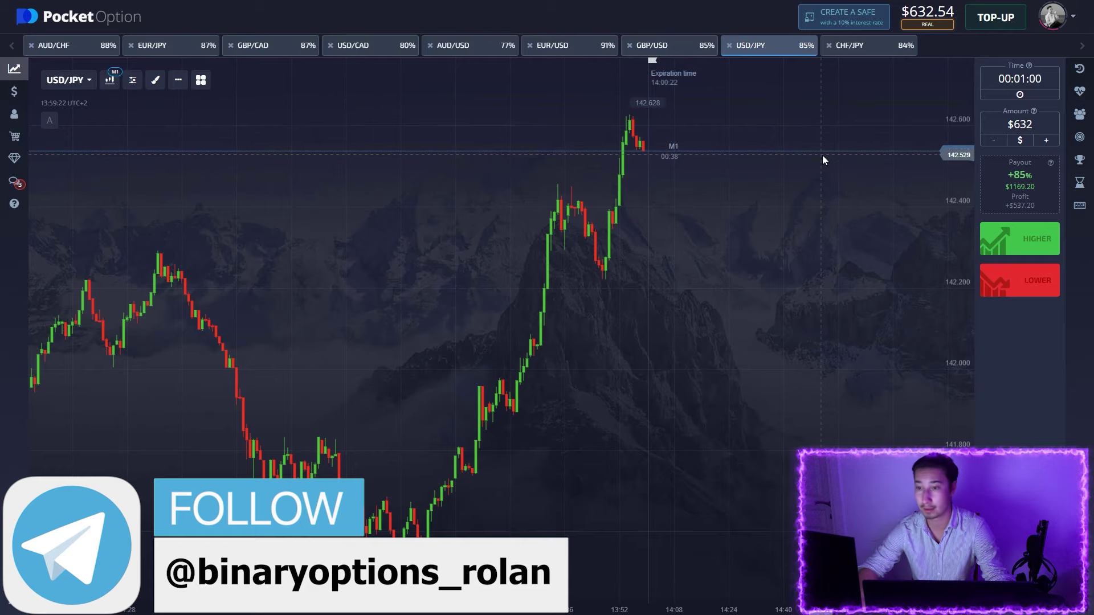
click(864, 51)
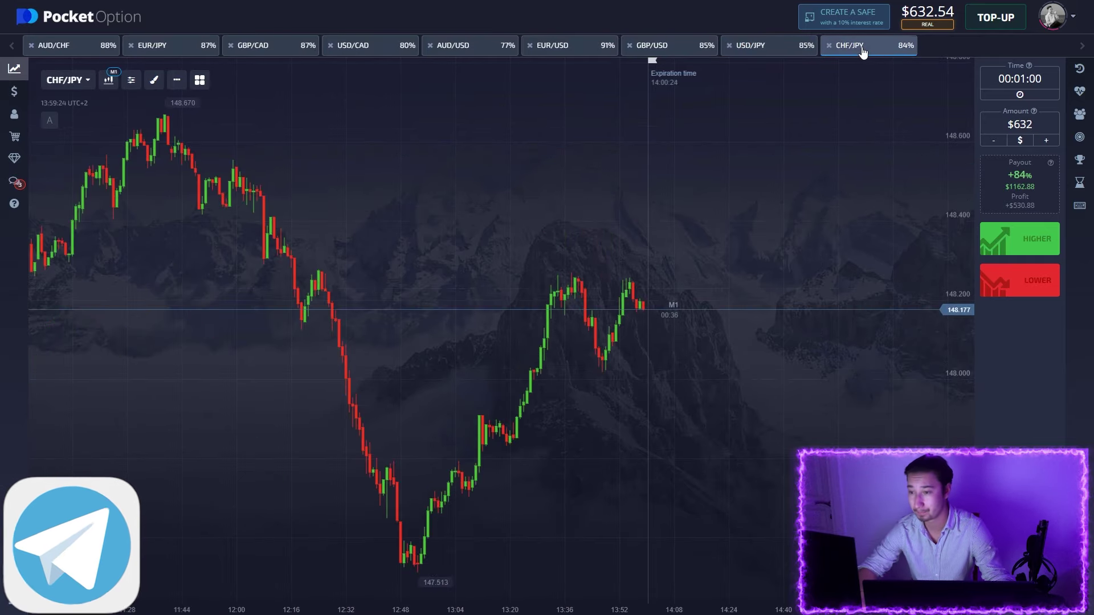
click(467, 54)
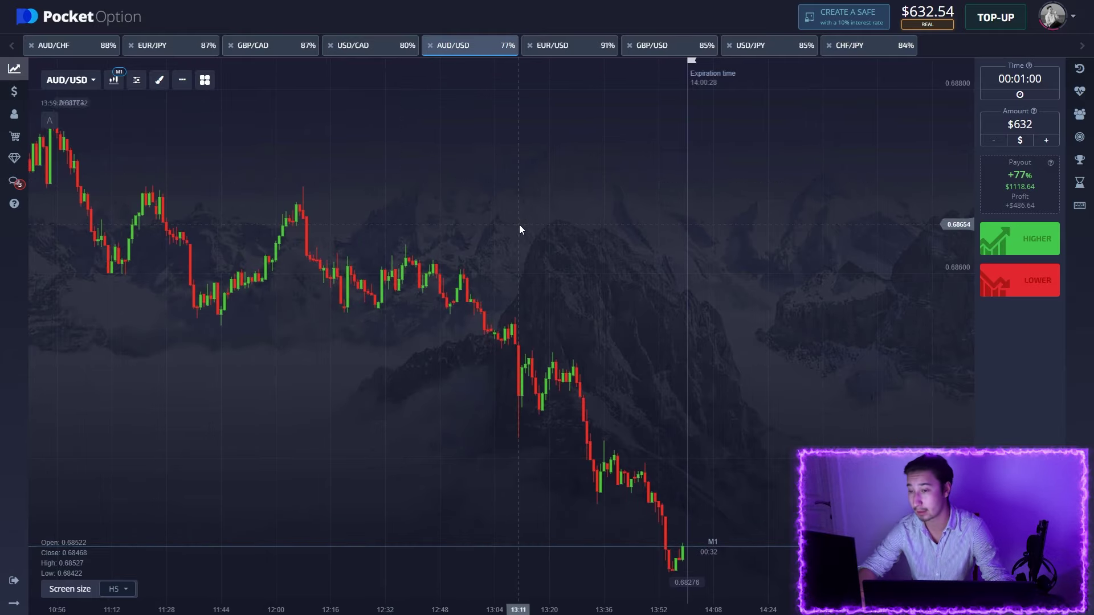
click(1004, 280)
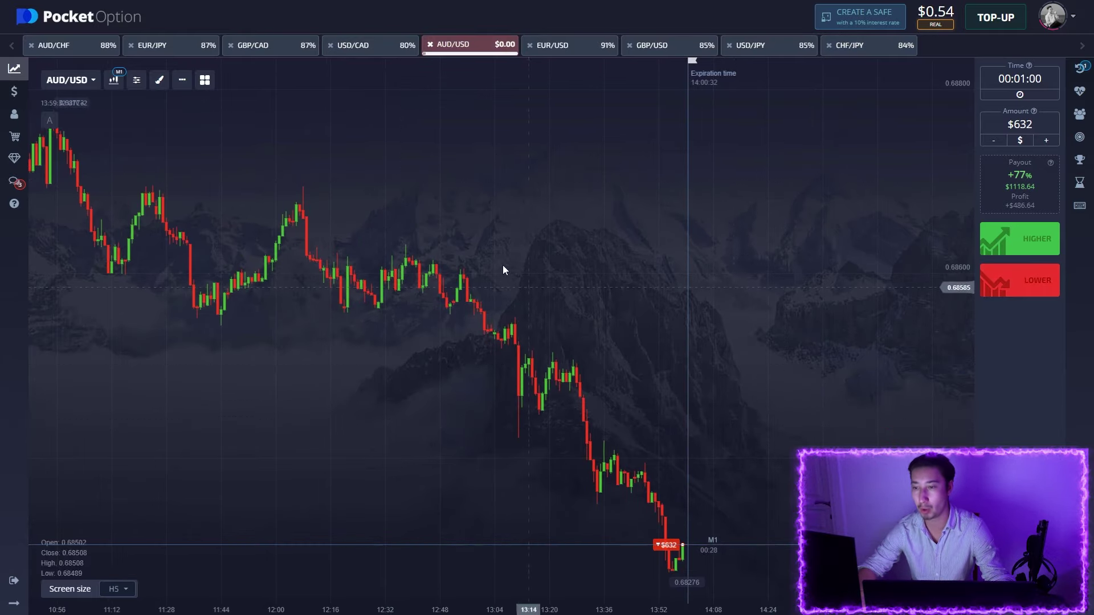
- Capture the AUD/USD chart, box price clusters and draw falling arrows, then discard the capture
key(Print)
drag(26, 59, 958, 608)
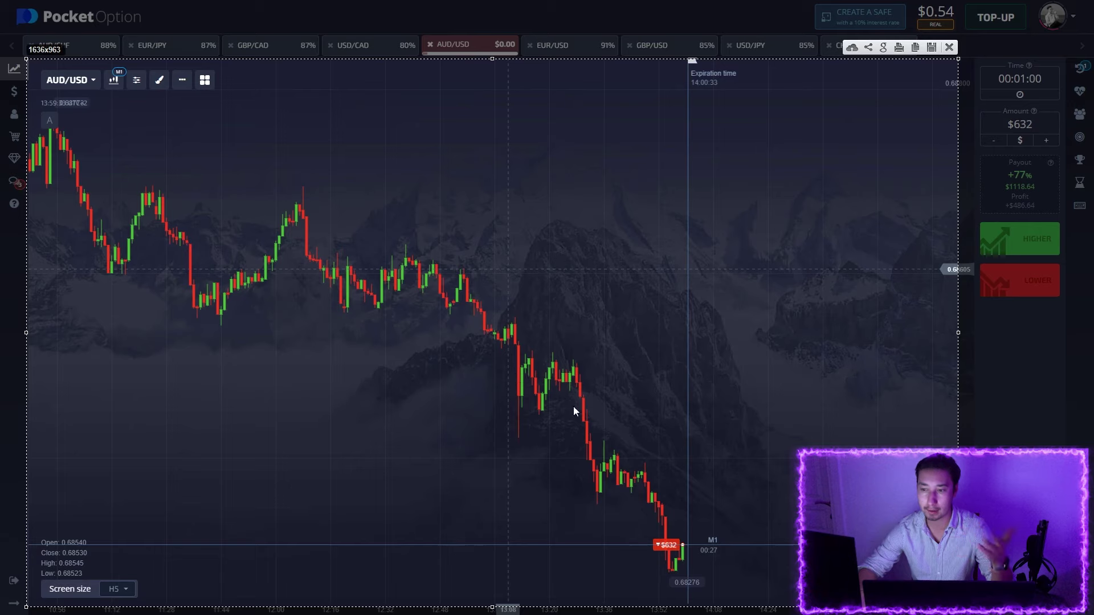
mouse_move(495, 336)
mouse_down()
mouse_move(594, 410)
mouse_move(663, 501)
mouse_up()
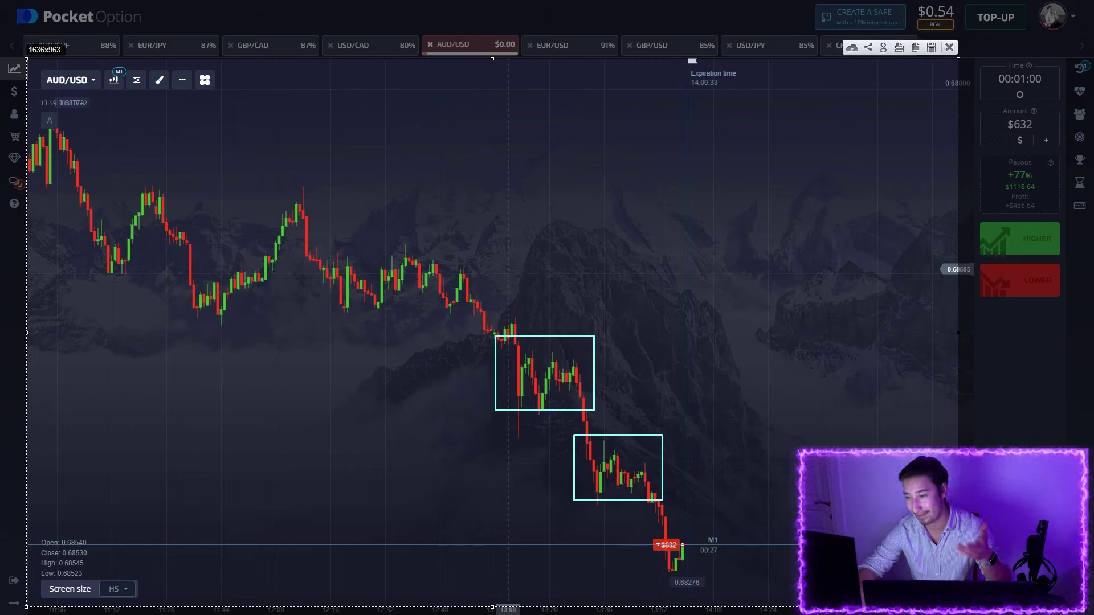
mouse_move(514, 355)
mouse_down()
mouse_move(663, 354)
mouse_move(602, 367)
mouse_move(610, 405)
mouse_up()
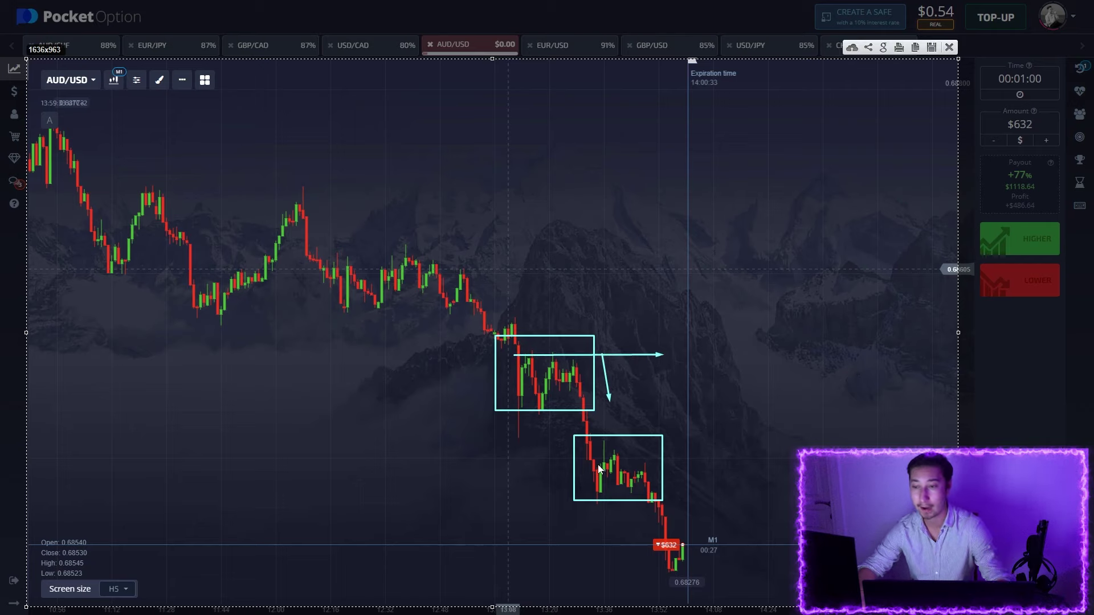
drag(583, 445, 800, 448)
drag(668, 448, 679, 504)
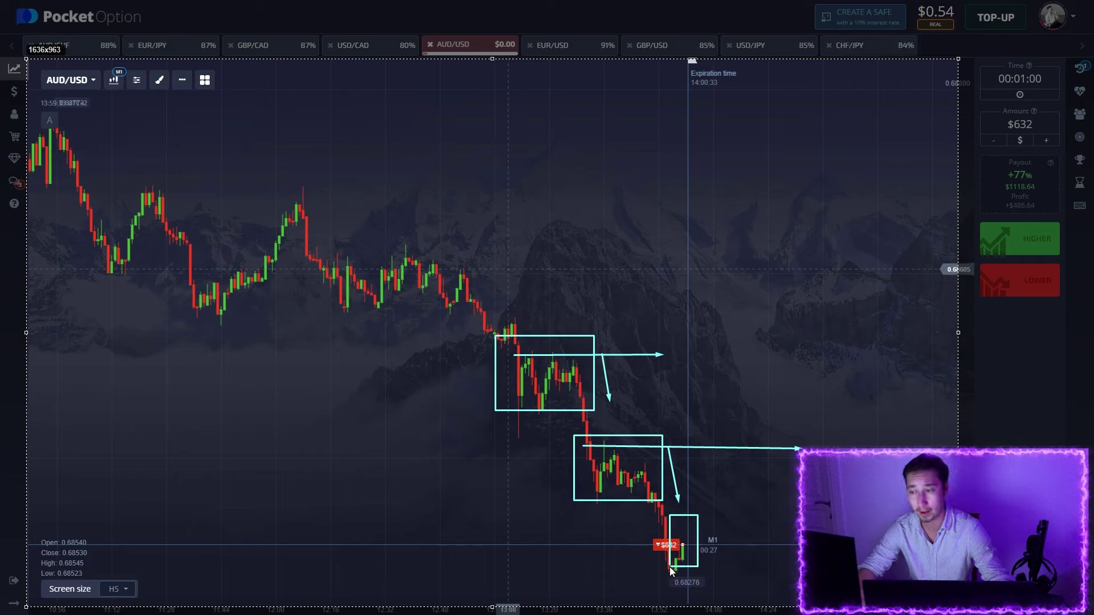
drag(690, 583, 520, 576)
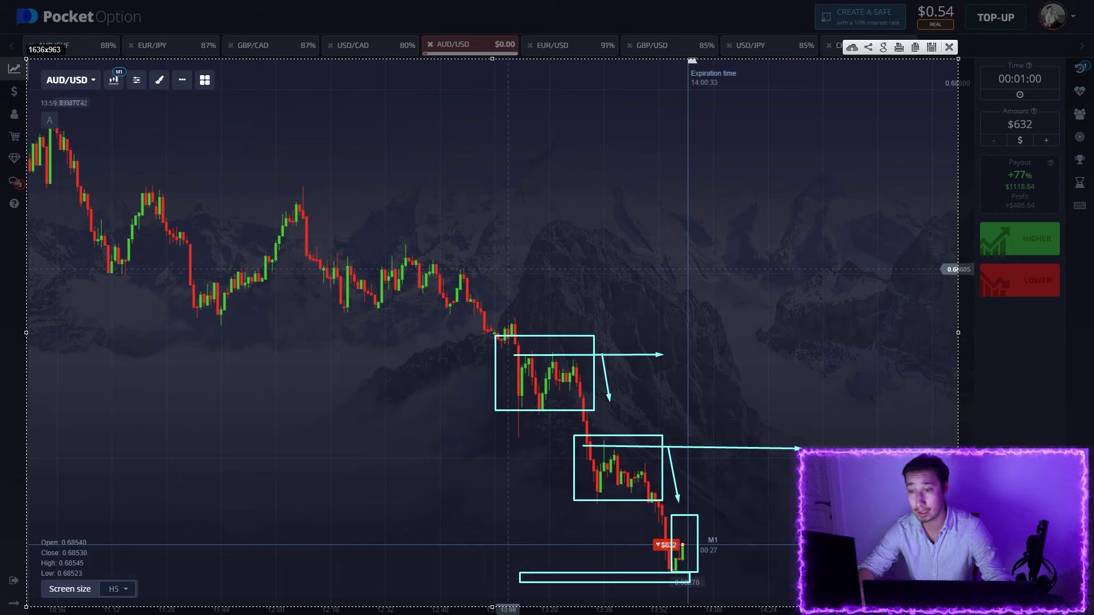
mouse_move(677, 536)
mouse_down()
mouse_move(758, 536)
mouse_move(703, 594)
mouse_move(711, 609)
mouse_up()
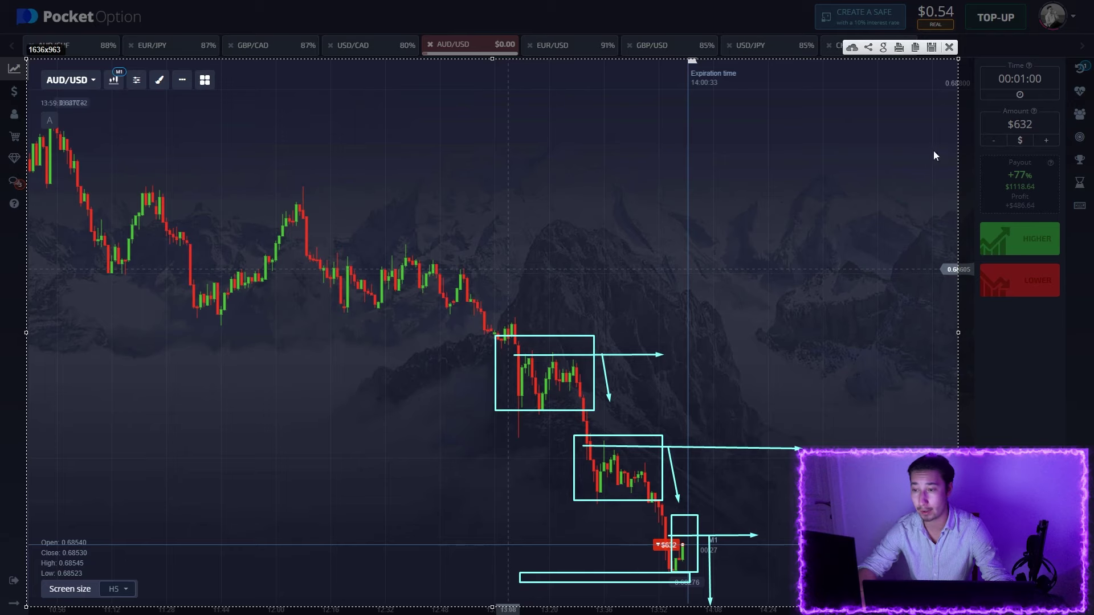
click(949, 48)
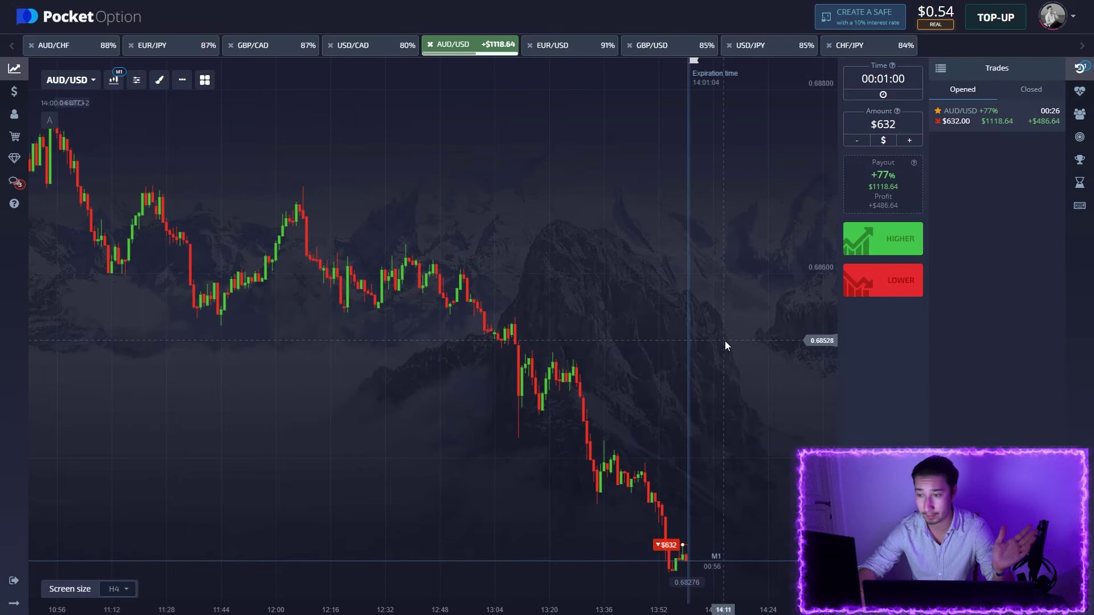
- Pan the AUD/USD chart back and forth while the $632 Lower trade runs to expiry
scroll(626, 352, left, 5)
scroll(682, 331, left, 5)
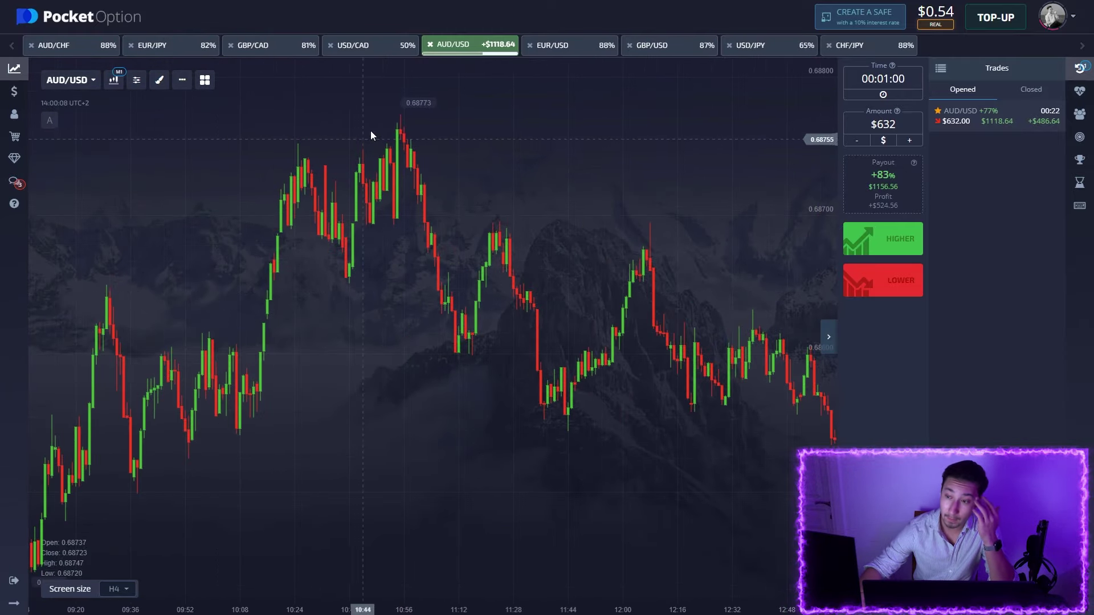
scroll(506, 303, right, 5)
drag(567, 301, 438, 296)
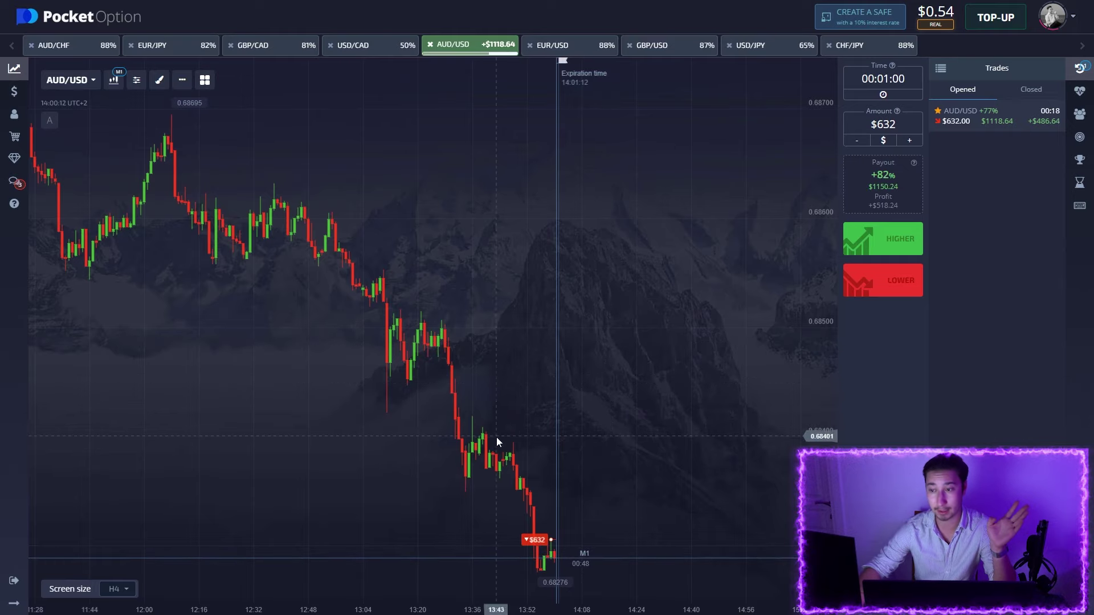
drag(497, 436, 566, 439)
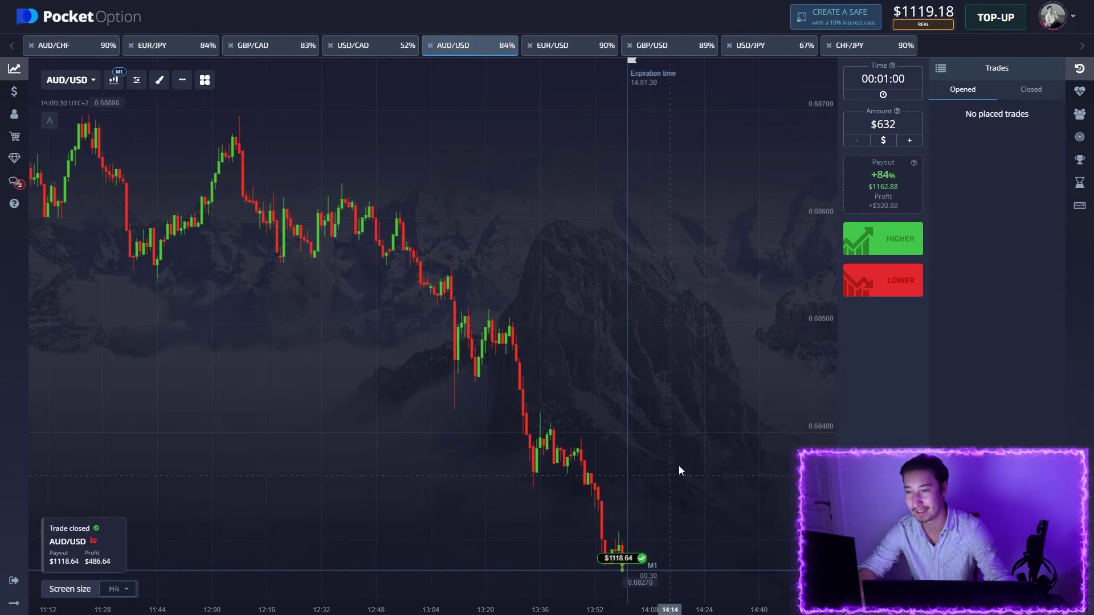
- Set the trade amount to $1000 and hide the trades list
drag(896, 124, 879, 124)
text(1000)
click(716, 384)
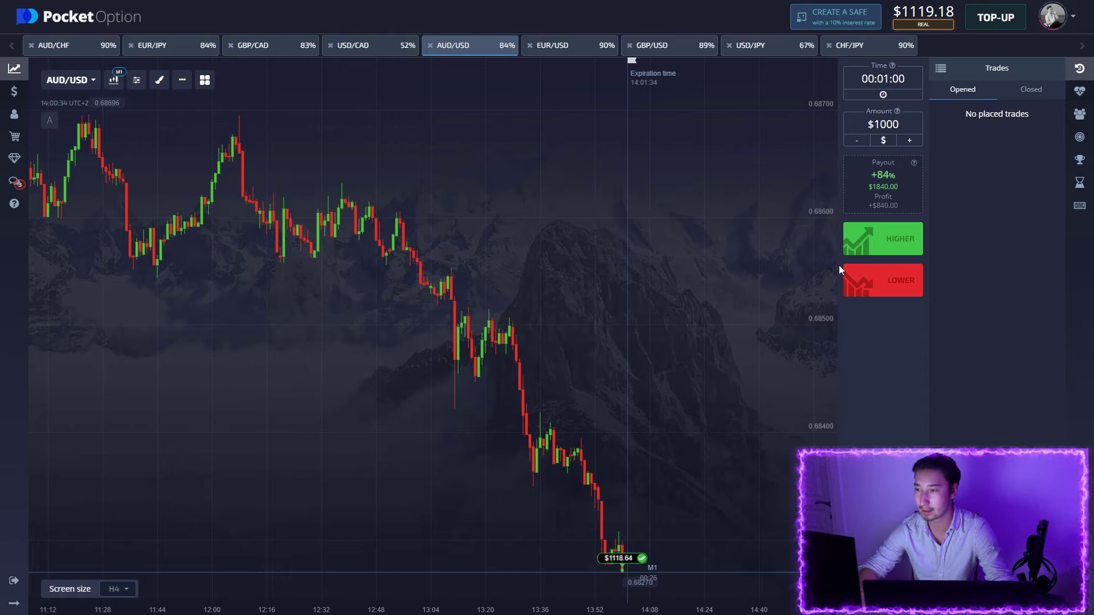
click(1077, 77)
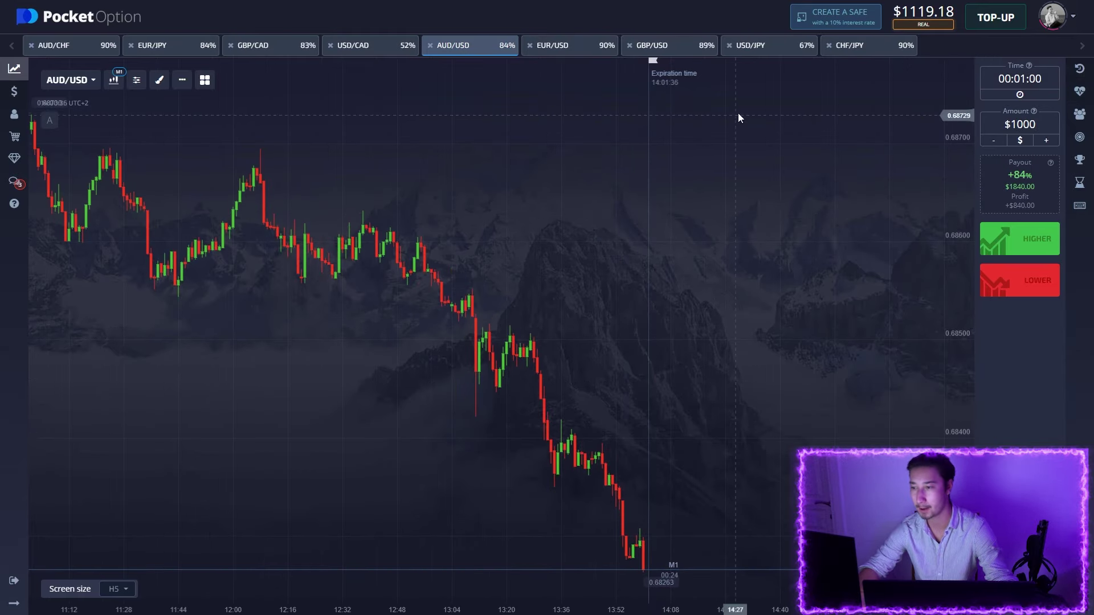
- Browse the USD/JPY, CHF/JPY, AUD/USD and USD/CAD charts, then remove USD/CAD from the open assets
click(763, 51)
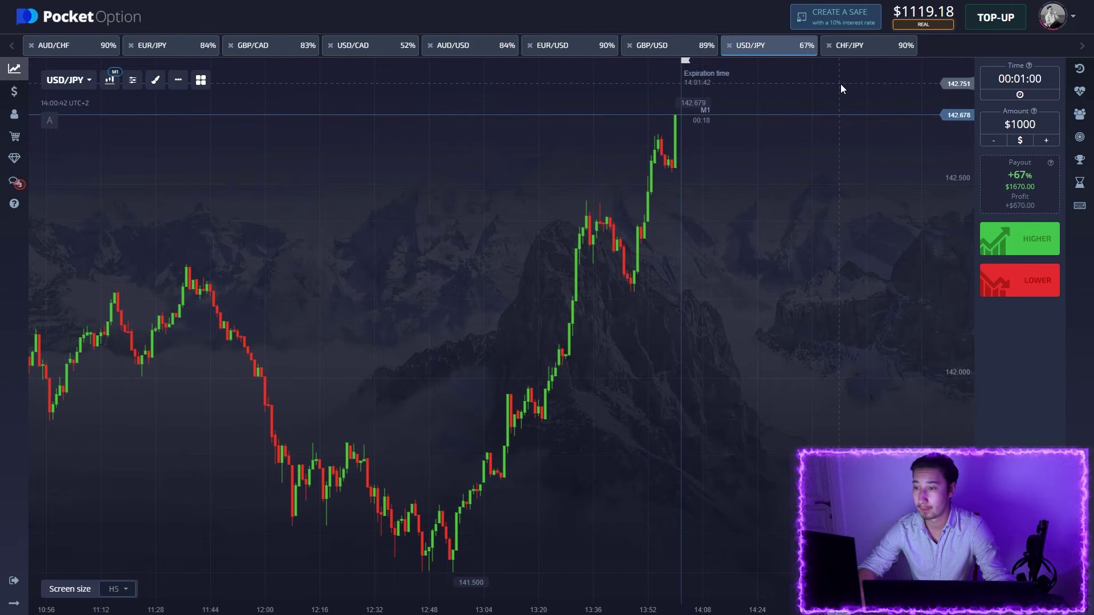
click(862, 54)
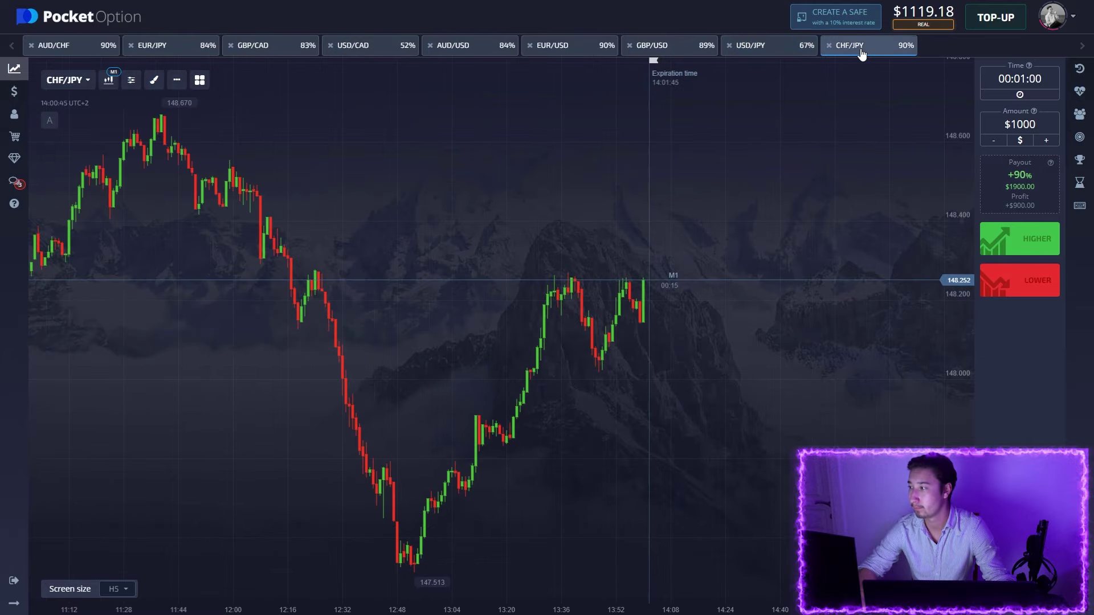
click(466, 54)
click(368, 51)
drag(321, 148, 391, 151)
click(330, 45)
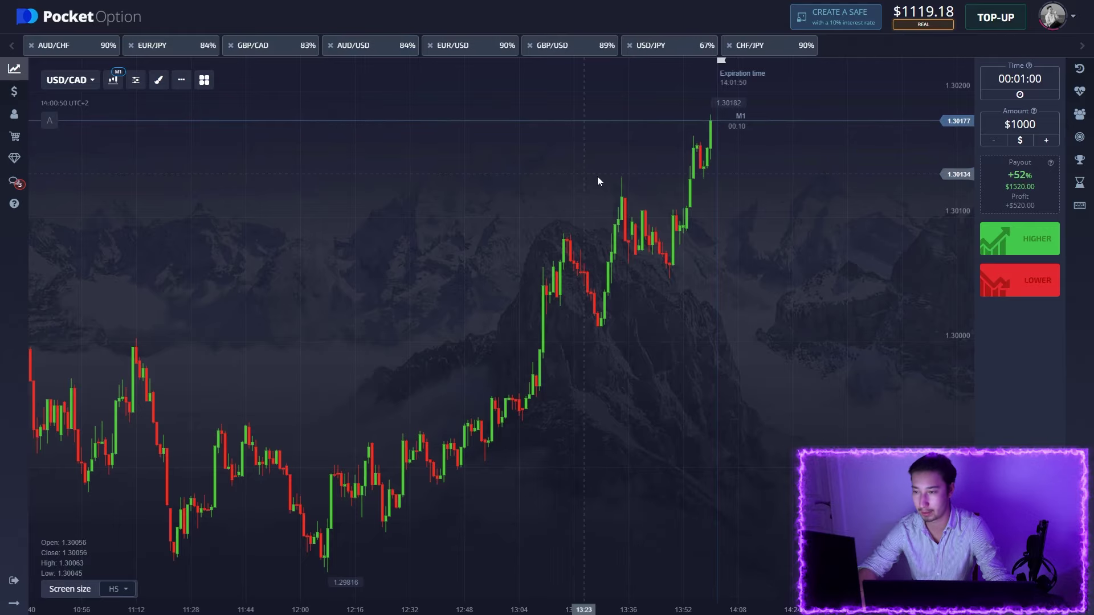
- Flip through GBP/USD, USD/JPY, CHF/JPY and AUD/USD, settling on the GBP/CAD chart
click(568, 50)
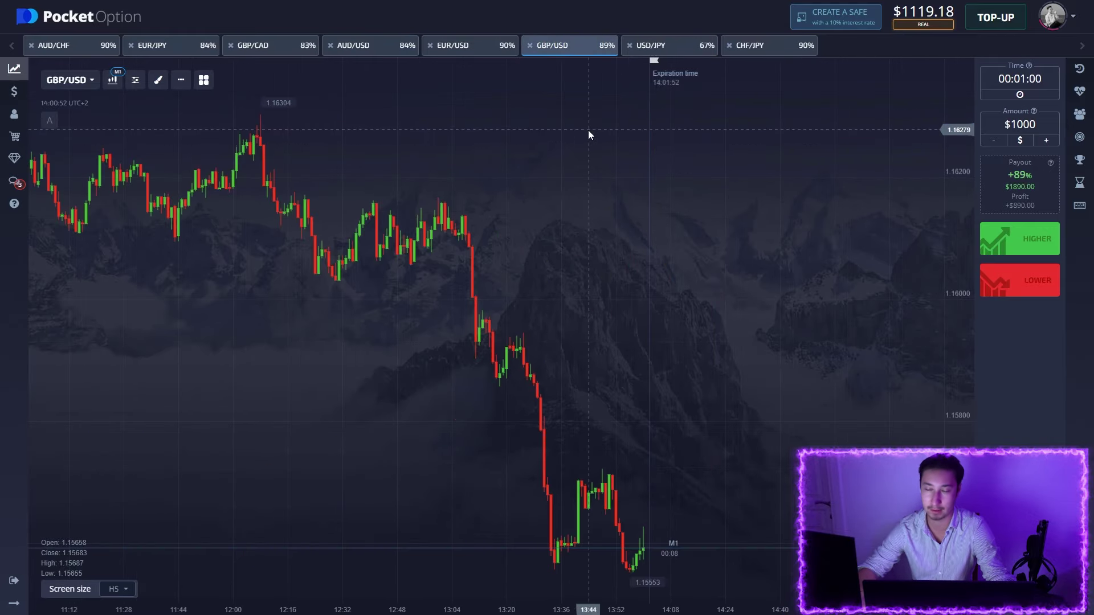
click(661, 49)
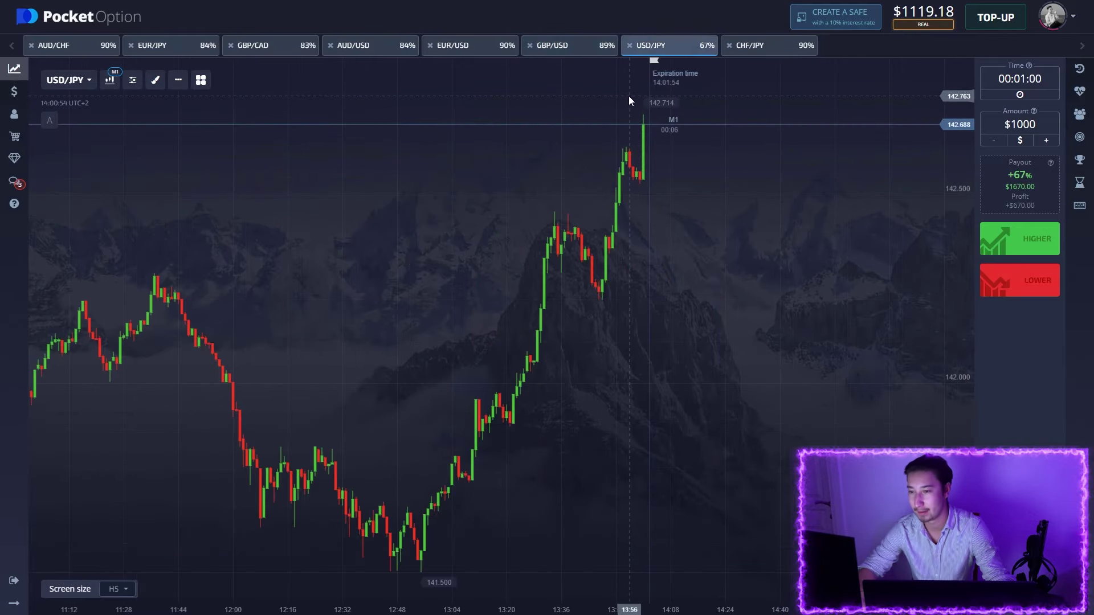
click(762, 49)
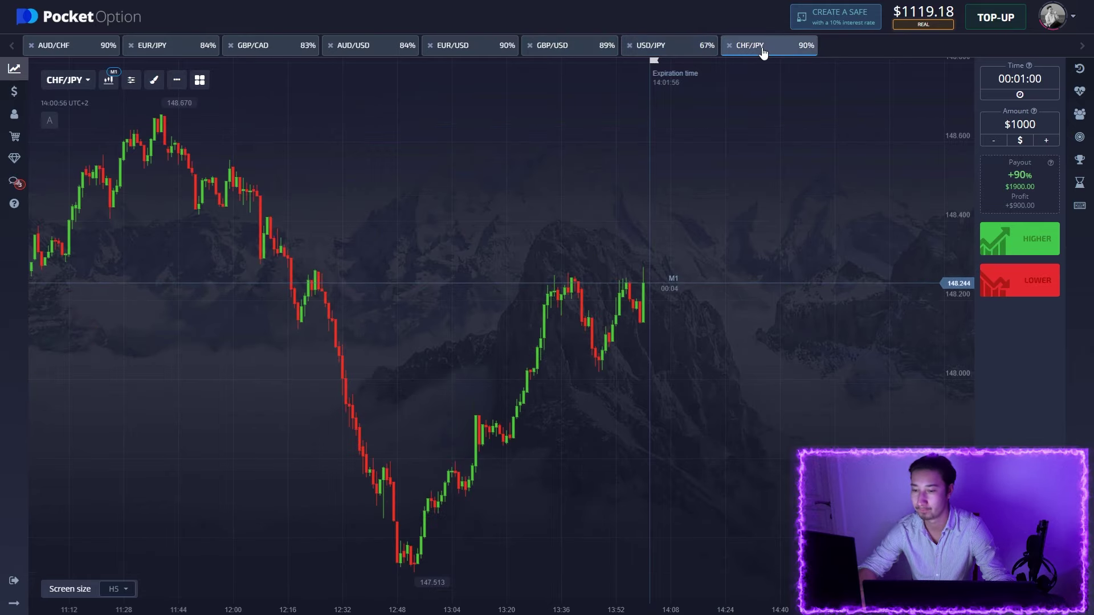
click(365, 49)
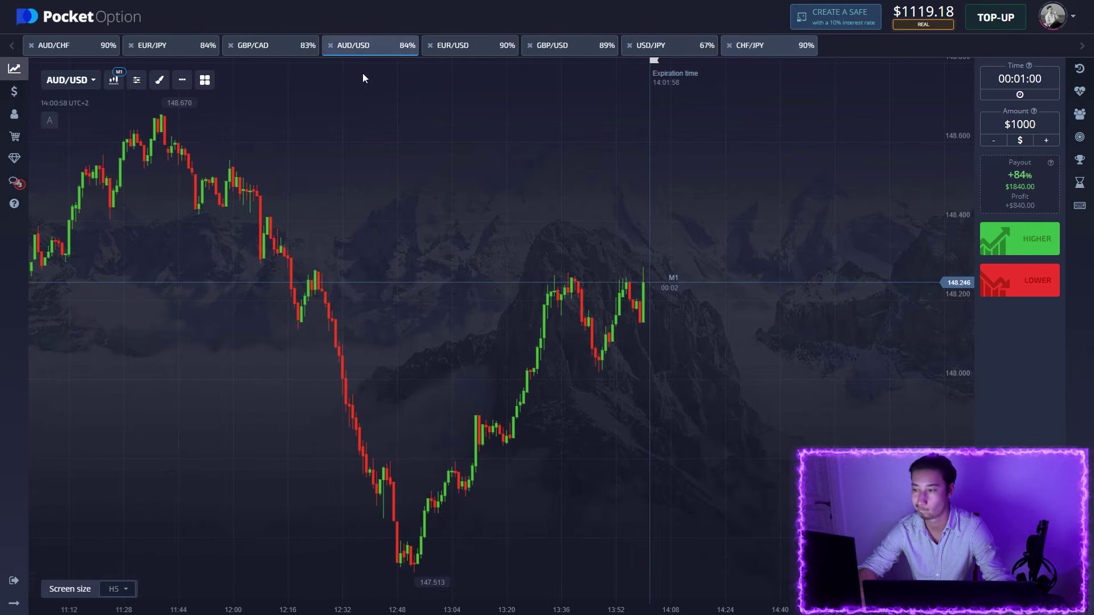
click(270, 50)
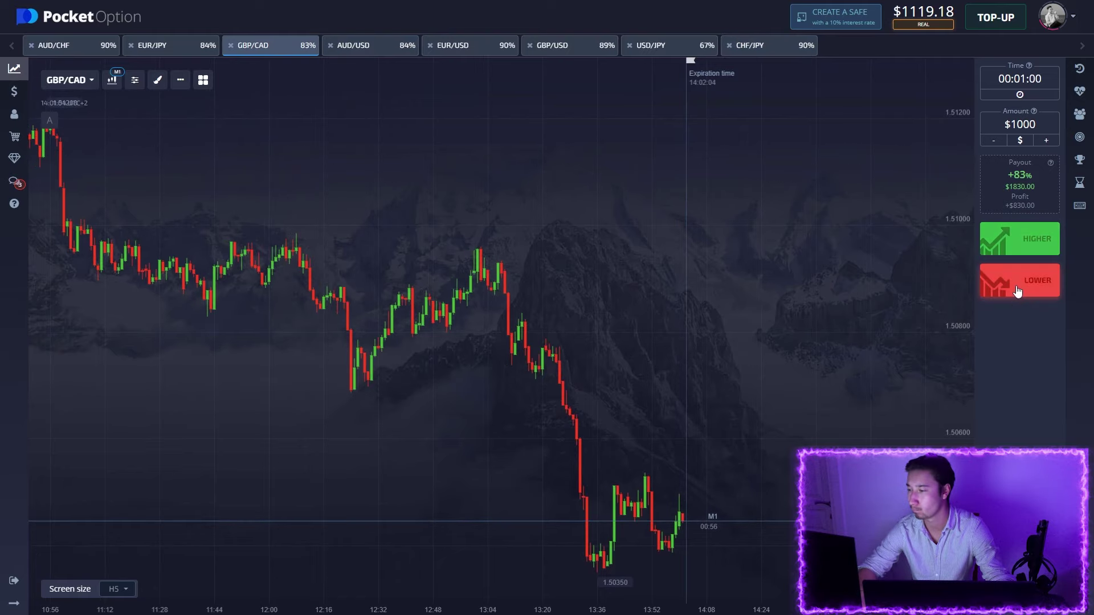
- Open a $1000 one-minute Higher trade on GBP/CAD
scroll(519, 296, up, 10)
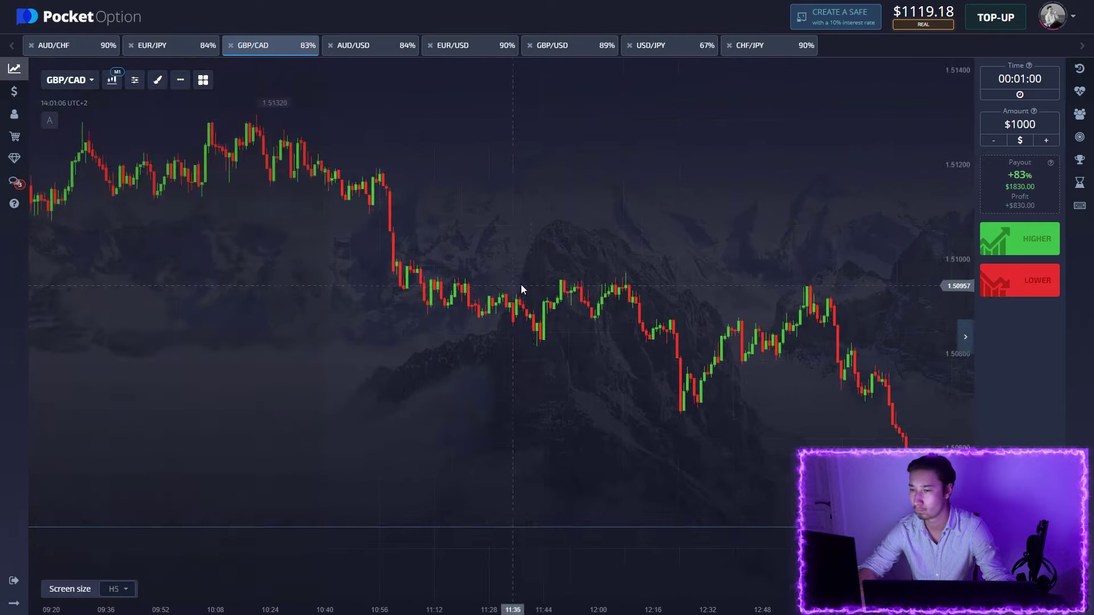
scroll(695, 268, up, 8)
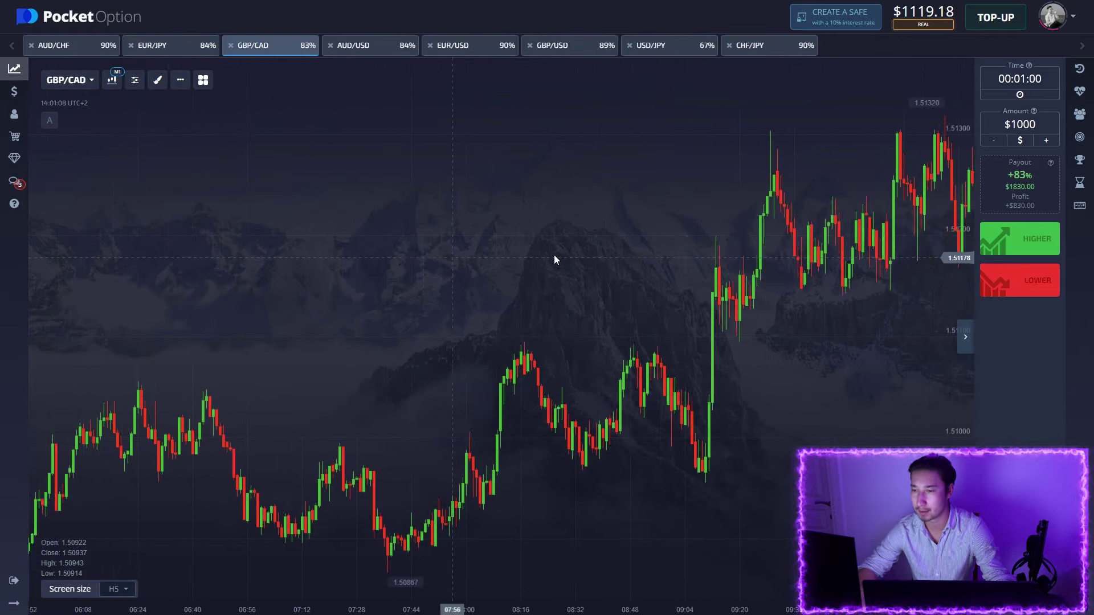
scroll(666, 243, down, 20)
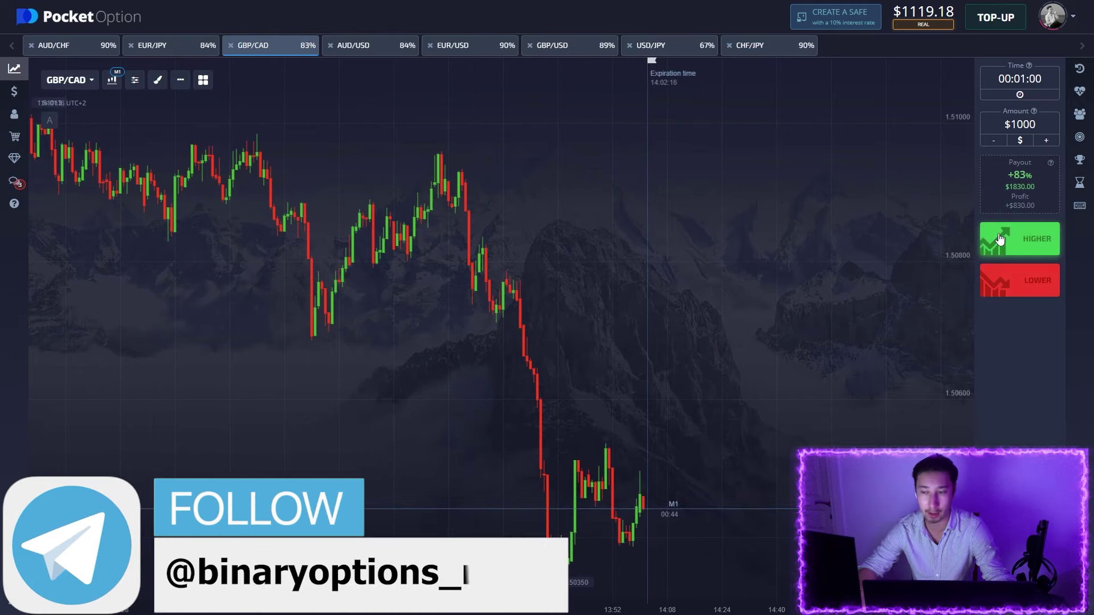
click(1020, 239)
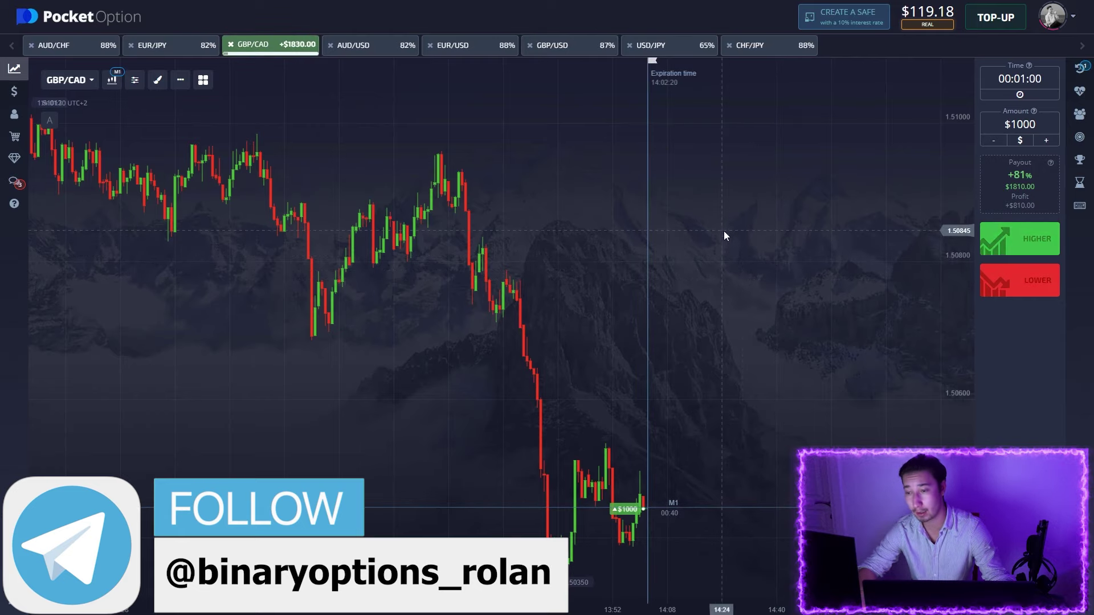
key(Print)
- Capture the chart, box the sharp GBP/CAD drop and arrow along the recent lows
drag(30, 57, 965, 600)
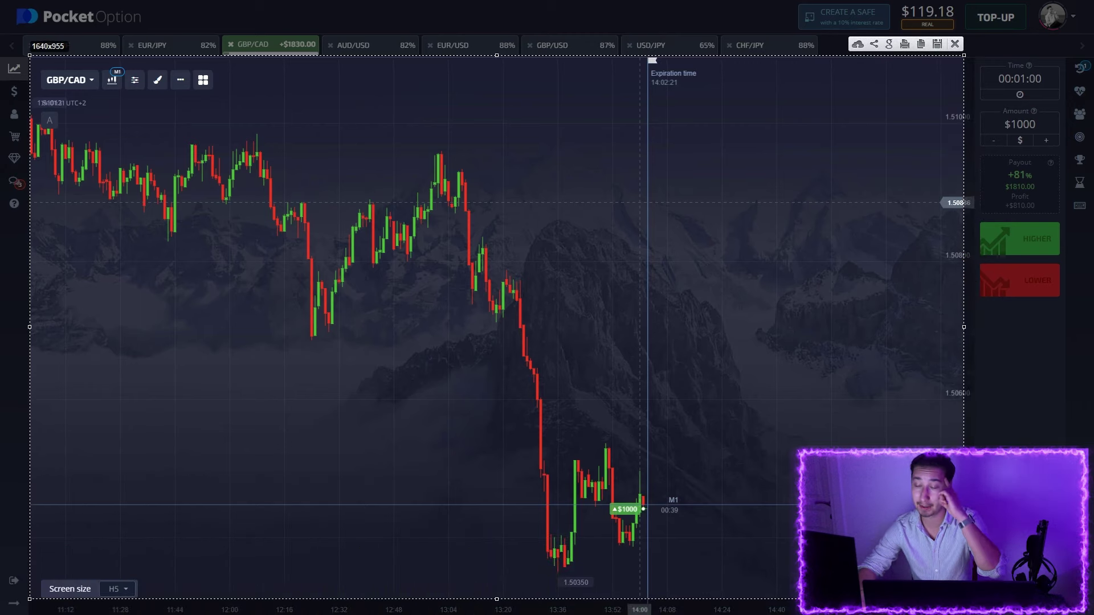
mouse_move(437, 153)
mouse_down()
mouse_move(562, 409)
mouse_move(573, 561)
mouse_up()
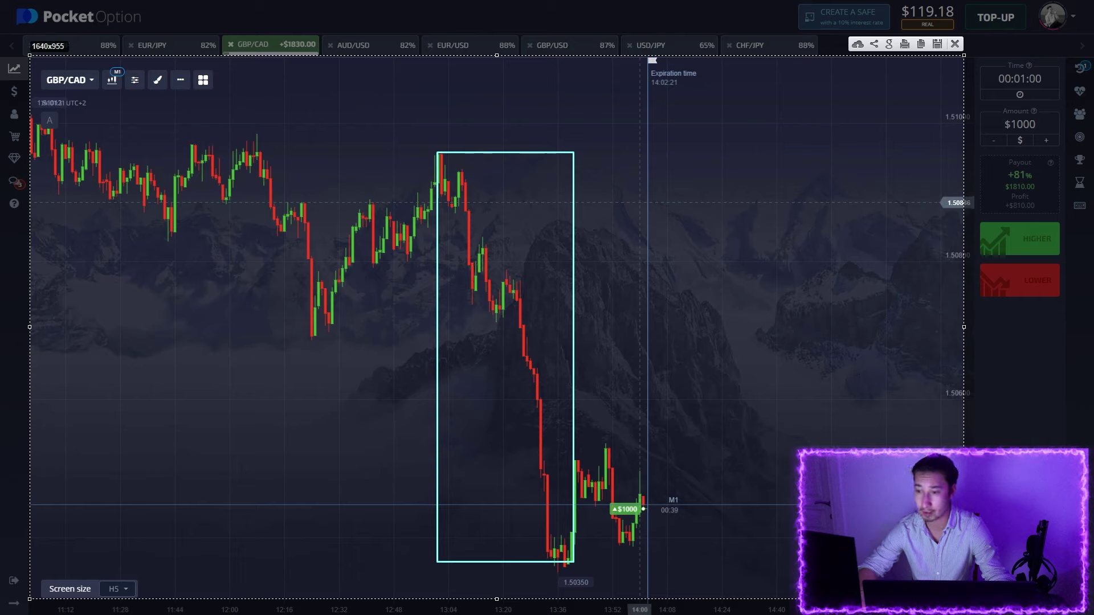
drag(545, 569, 579, 566)
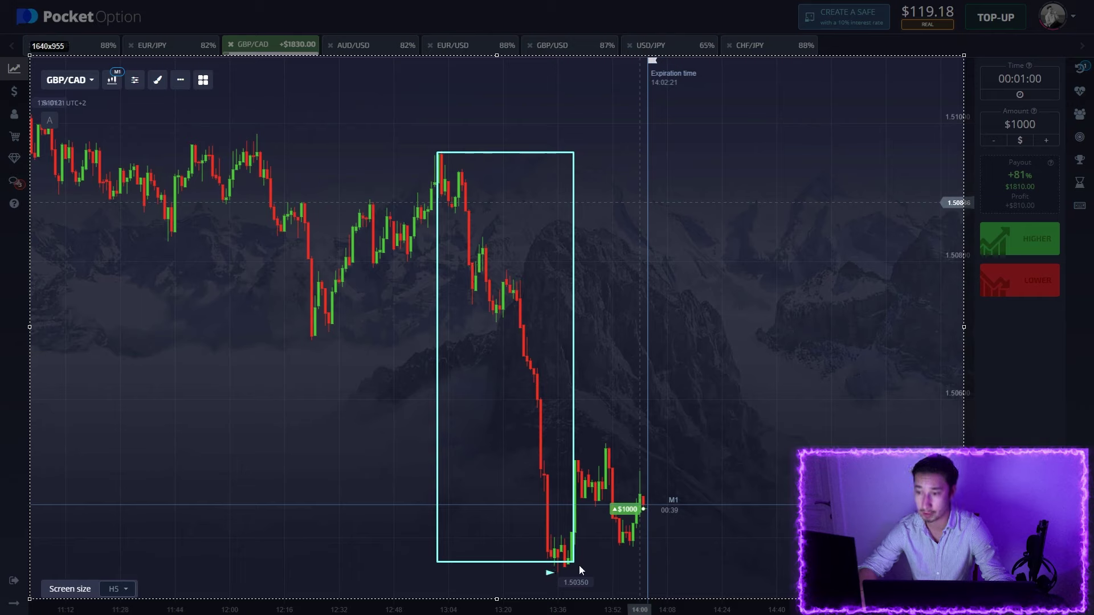
drag(696, 525, 697, 525)
- Arrow the recent highs, outline the support zone and latest candle, and draw an upward projection arrow
drag(528, 517, 678, 470)
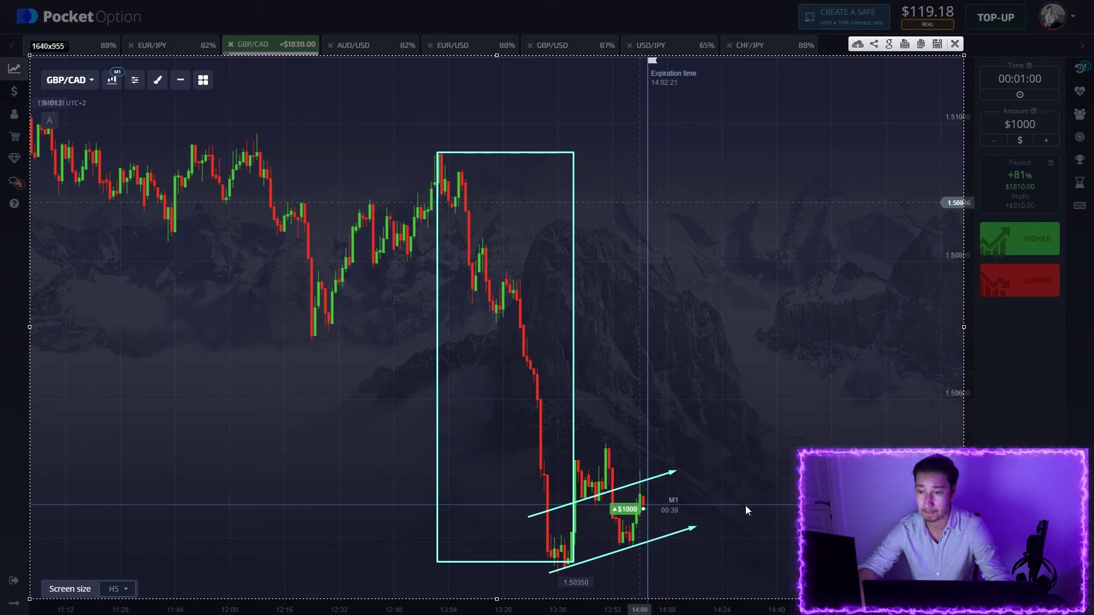
drag(614, 552, 704, 547)
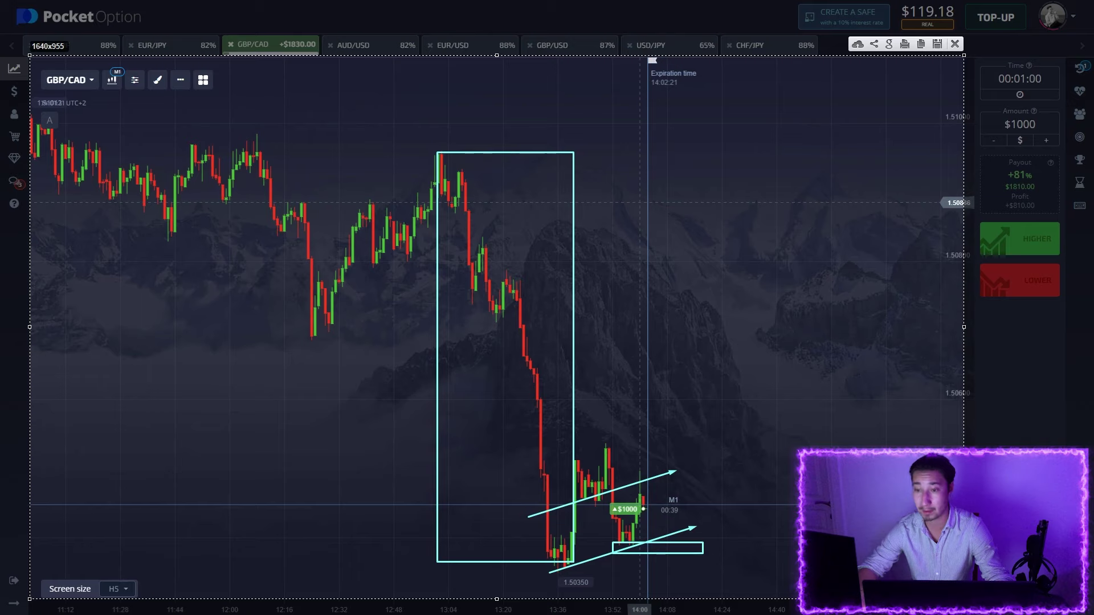
drag(642, 496, 654, 522)
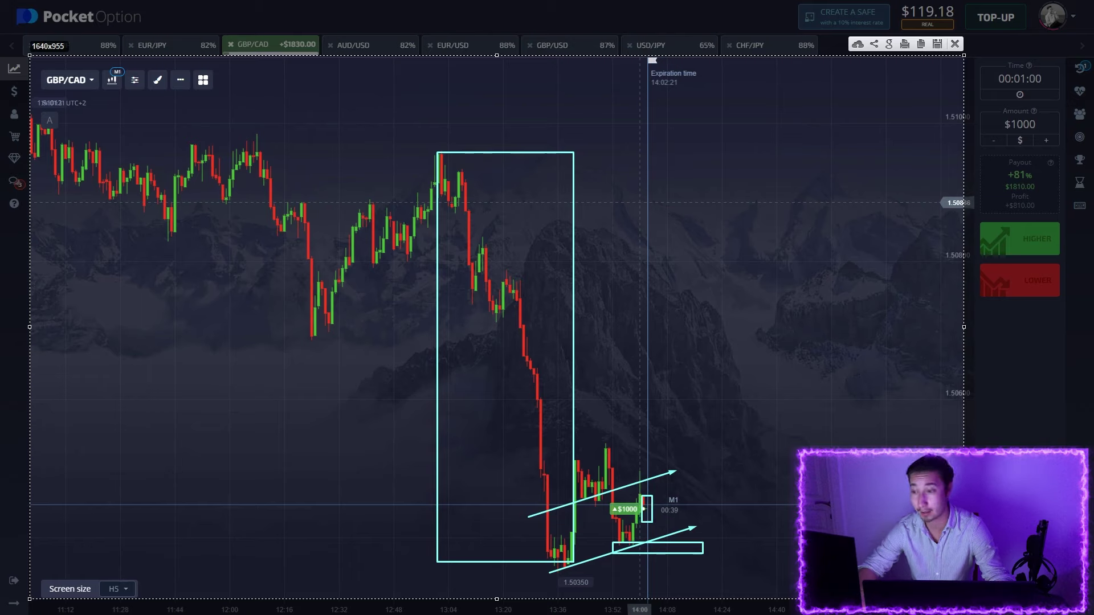
drag(664, 491, 668, 370)
- Close the chart markup and let the GBP/CAD trade win $1830, reaching $1949.18
click(955, 44)
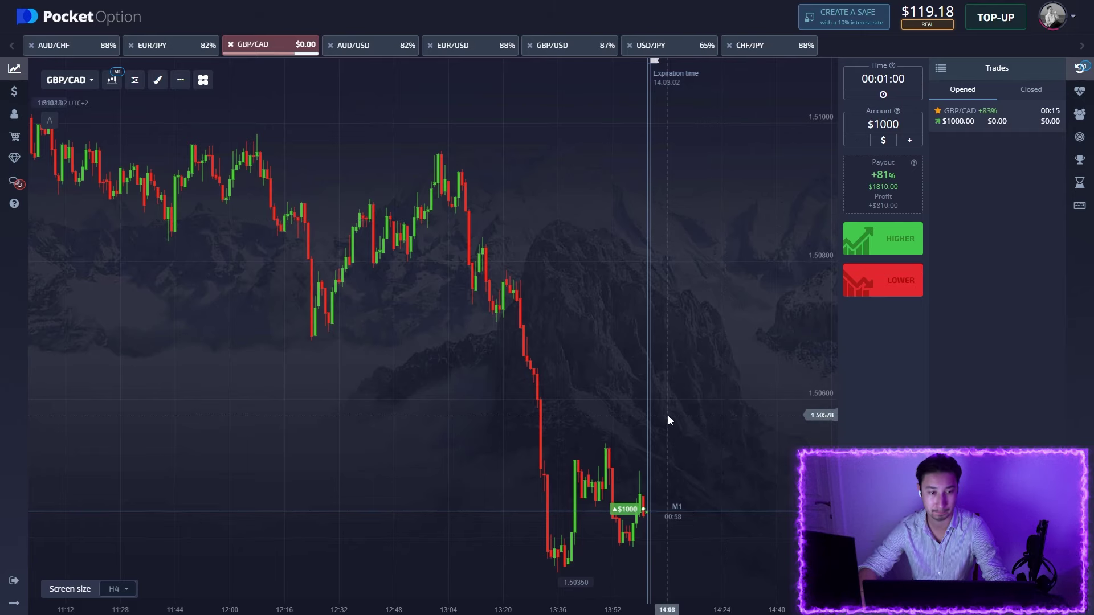
scroll(685, 472, up, 3)
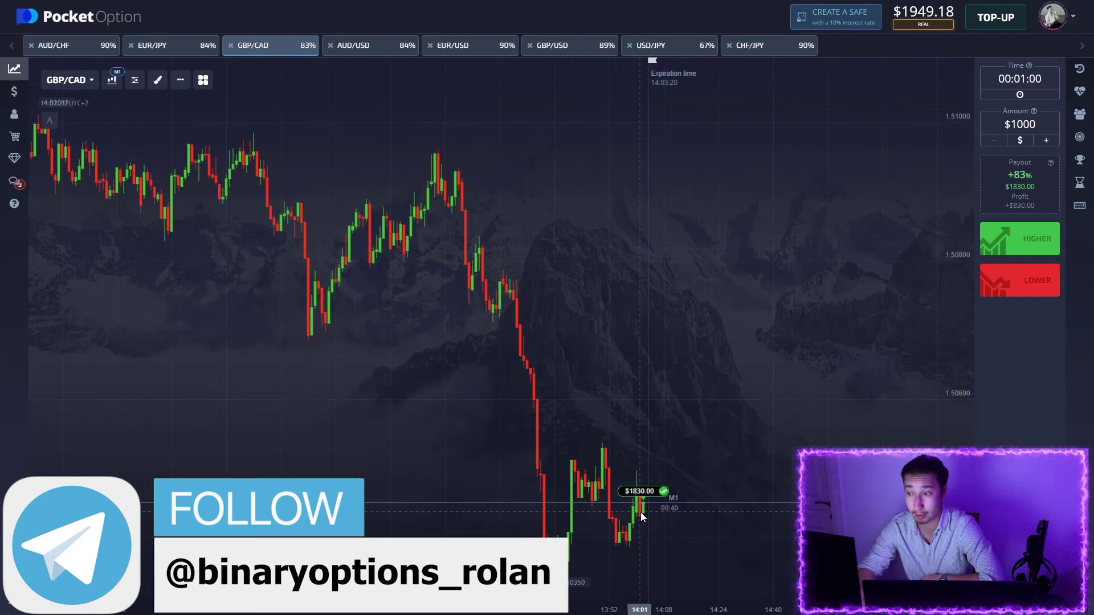
- Dismiss the context menu and view GBP/USD, USD/JPY and CHF/JPY before settling on EUR/USD
right_click(719, 338)
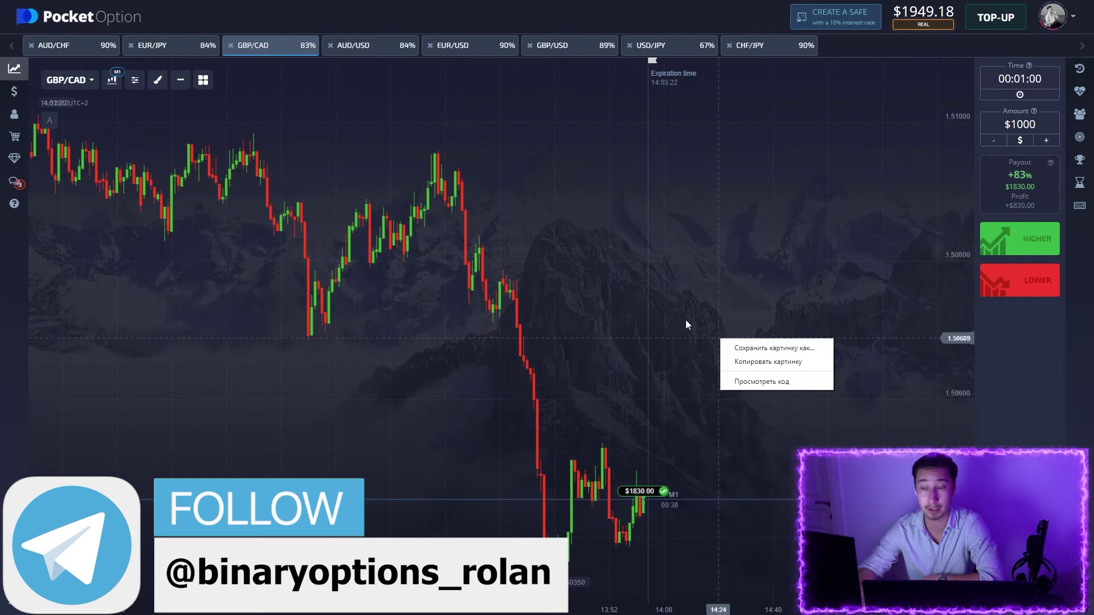
click(686, 323)
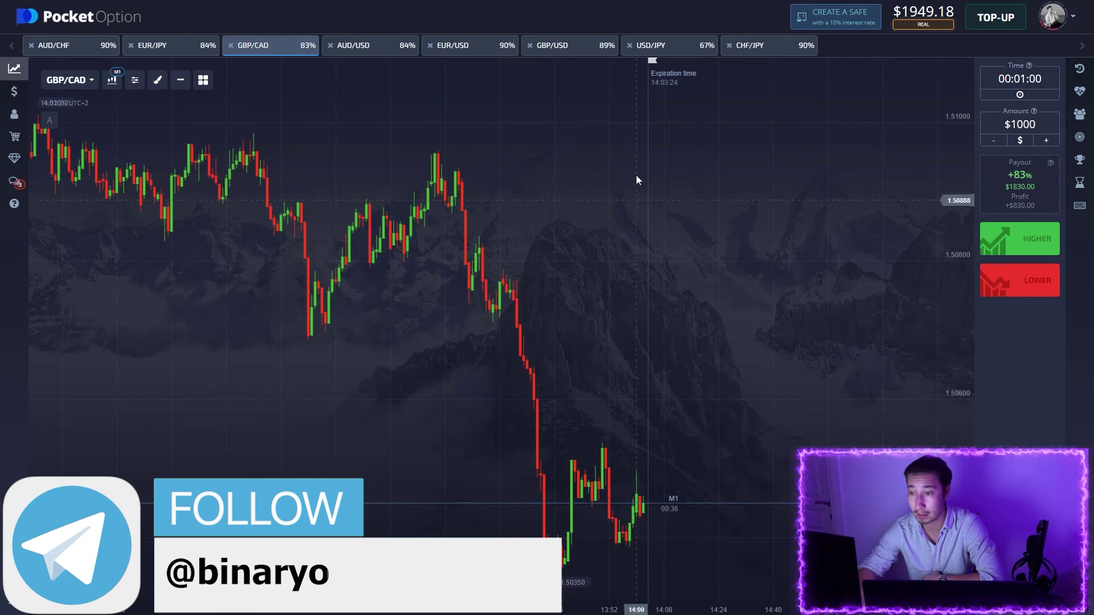
click(564, 48)
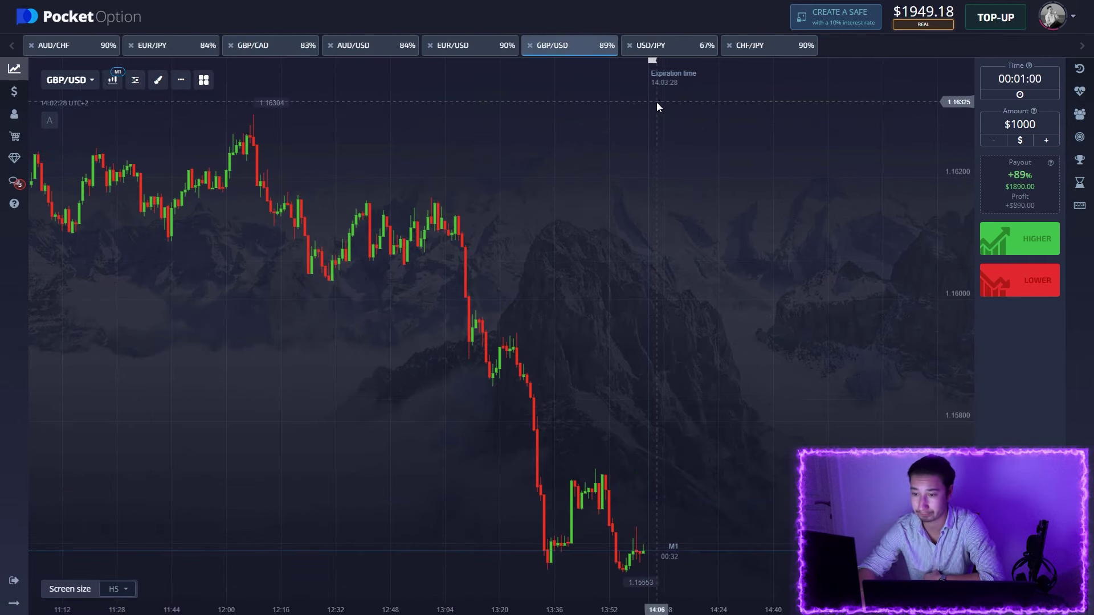
click(664, 53)
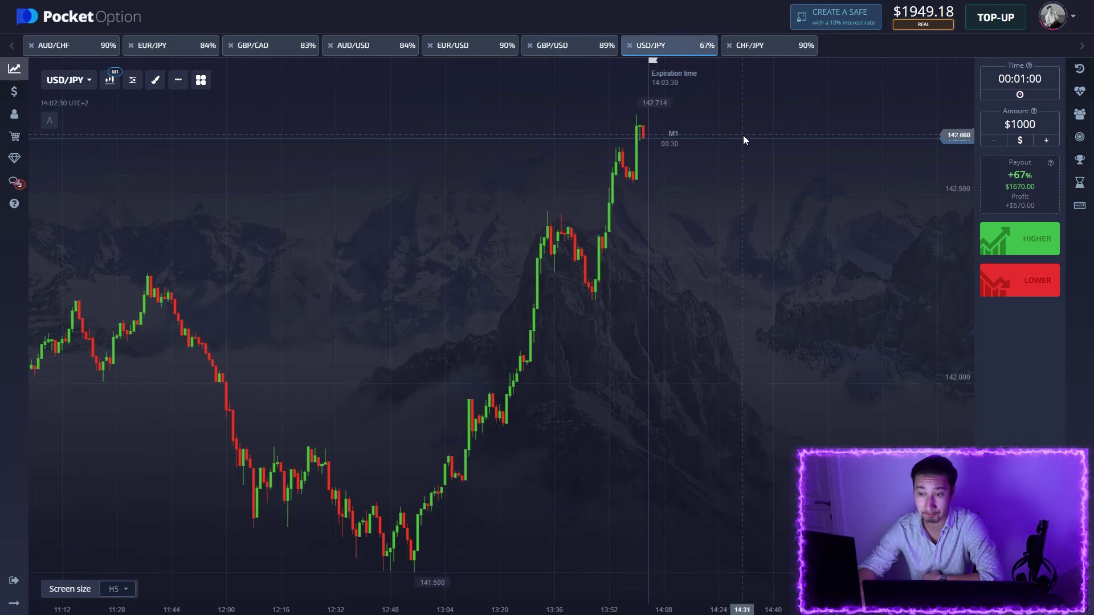
click(764, 50)
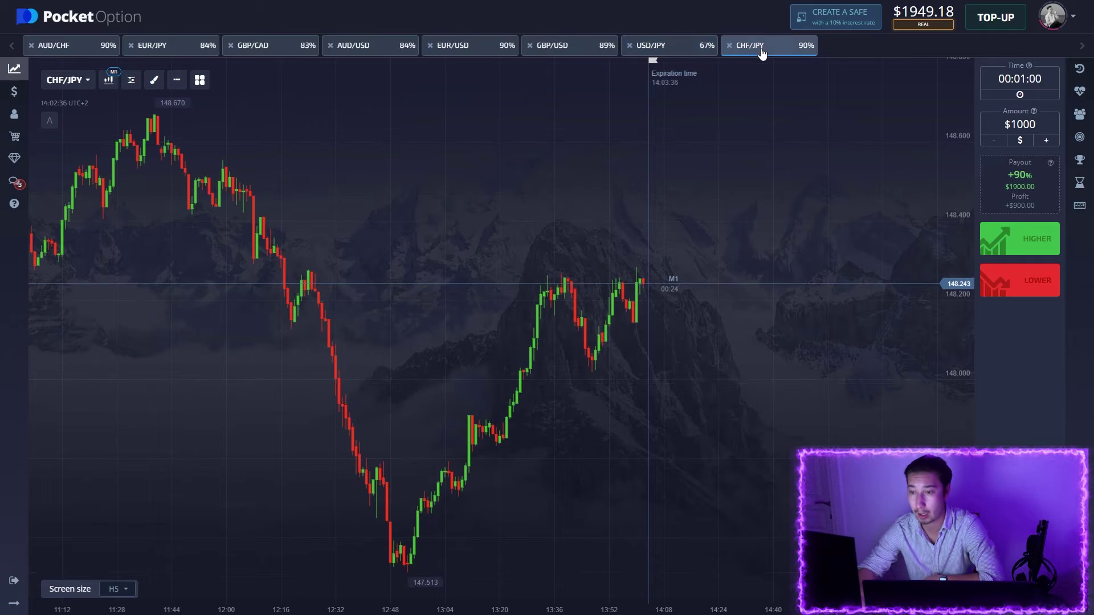
click(456, 46)
mouse_move(401, 149)
mouse_down()
mouse_move(536, 154)
mouse_move(407, 148)
mouse_up()
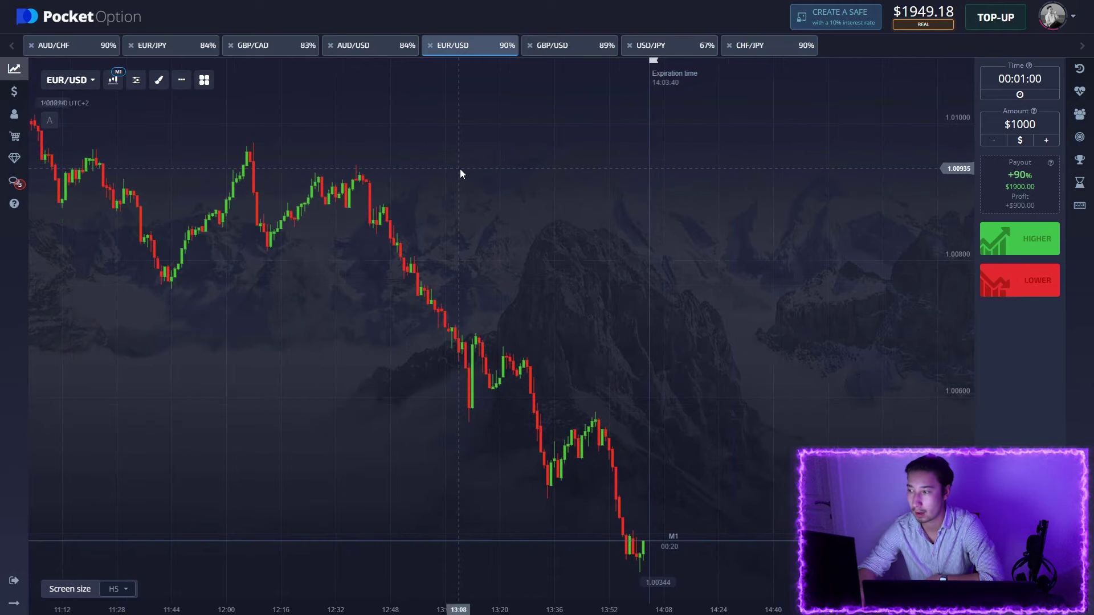
- Open a $1000 Lower EUR/USD trade and mark the pullback with a box and arrows
click(1020, 288)
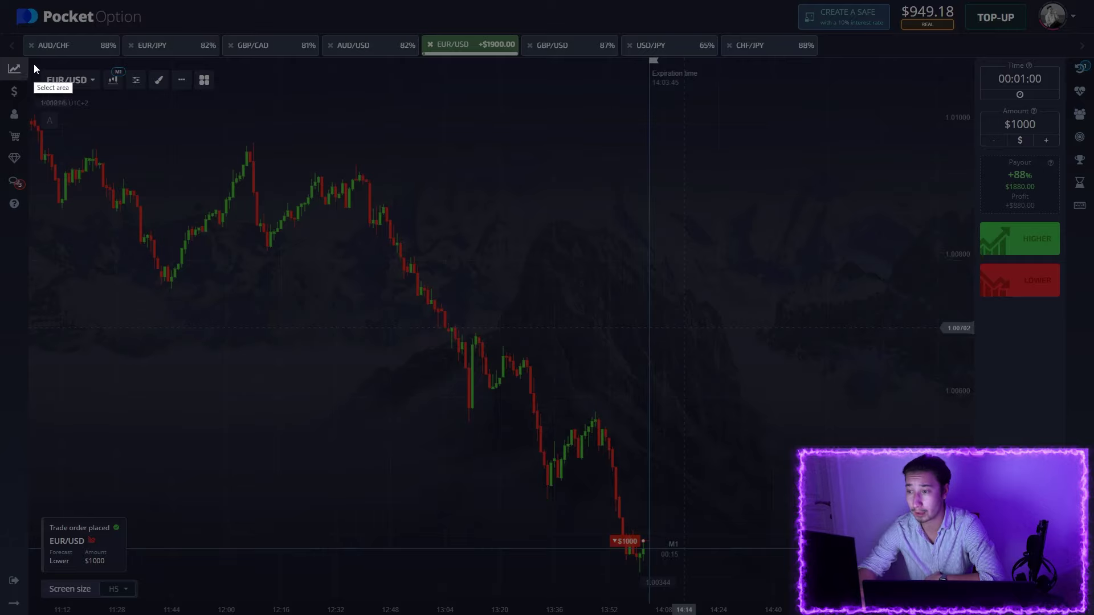
drag(33, 63, 973, 612)
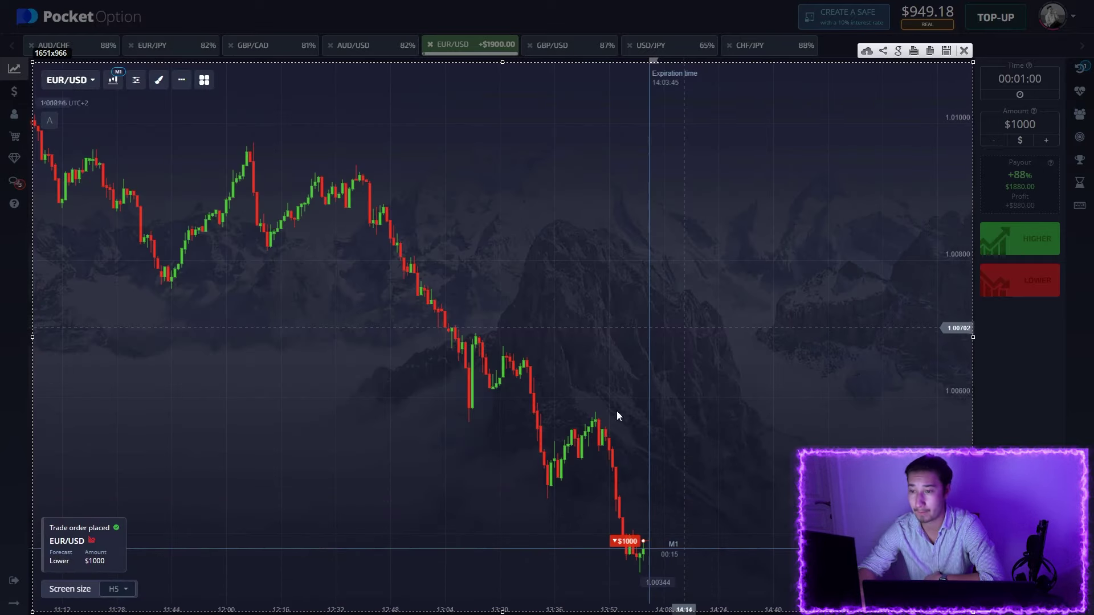
drag(632, 404, 535, 493)
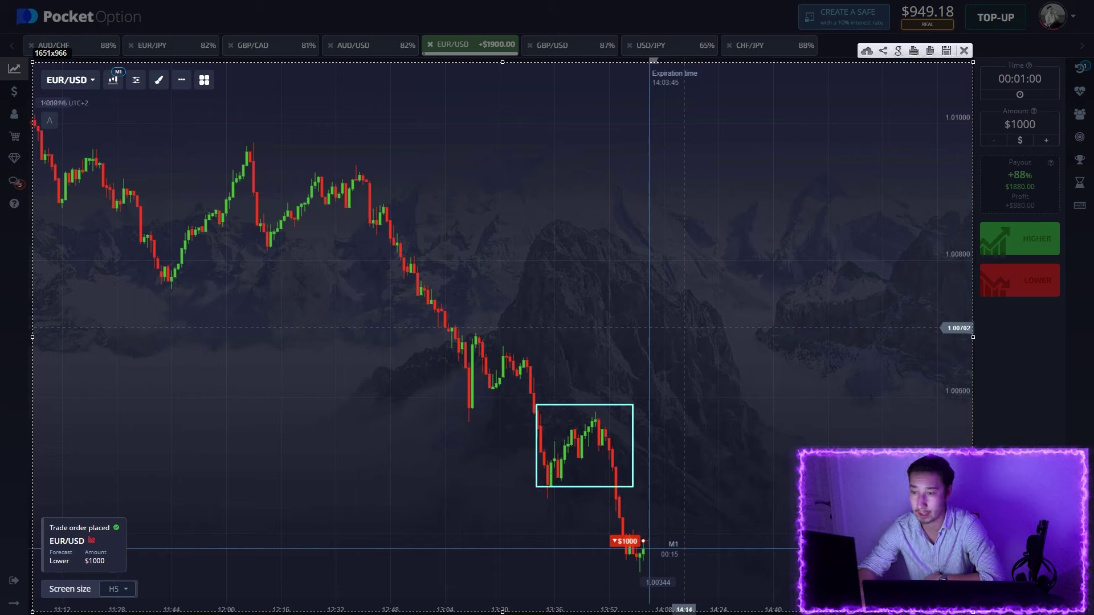
drag(551, 486, 597, 449)
drag(538, 411, 793, 411)
drag(615, 412, 691, 607)
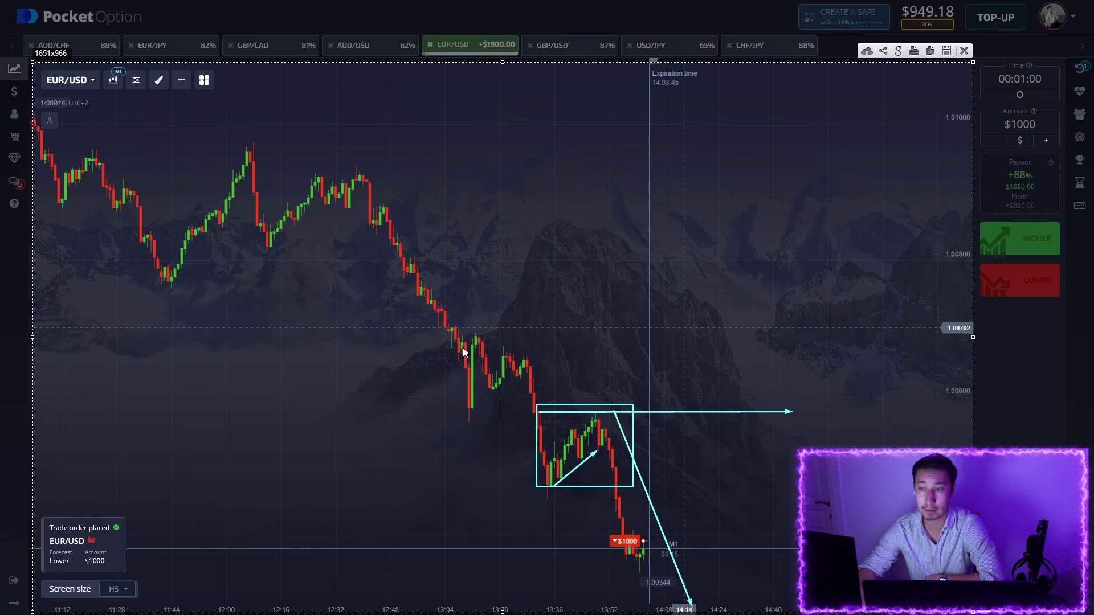
- Box the earlier consolidation, add a current-price line, box the trade marker with a down arrow, and close the markup
drag(429, 322, 542, 411)
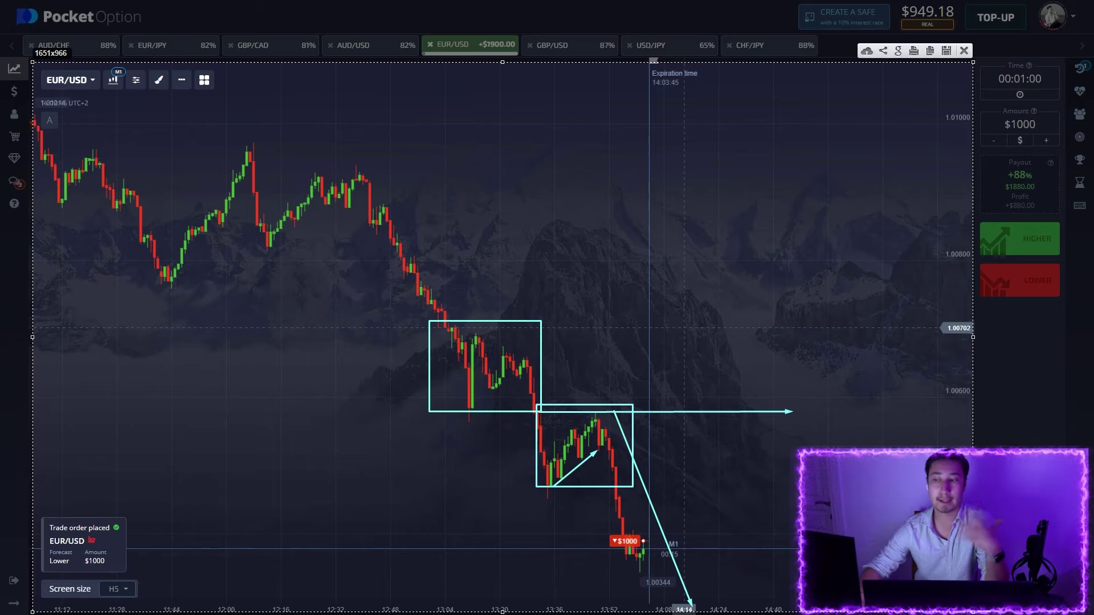
mouse_move(462, 329)
mouse_down()
mouse_move(576, 359)
mouse_move(523, 479)
mouse_up()
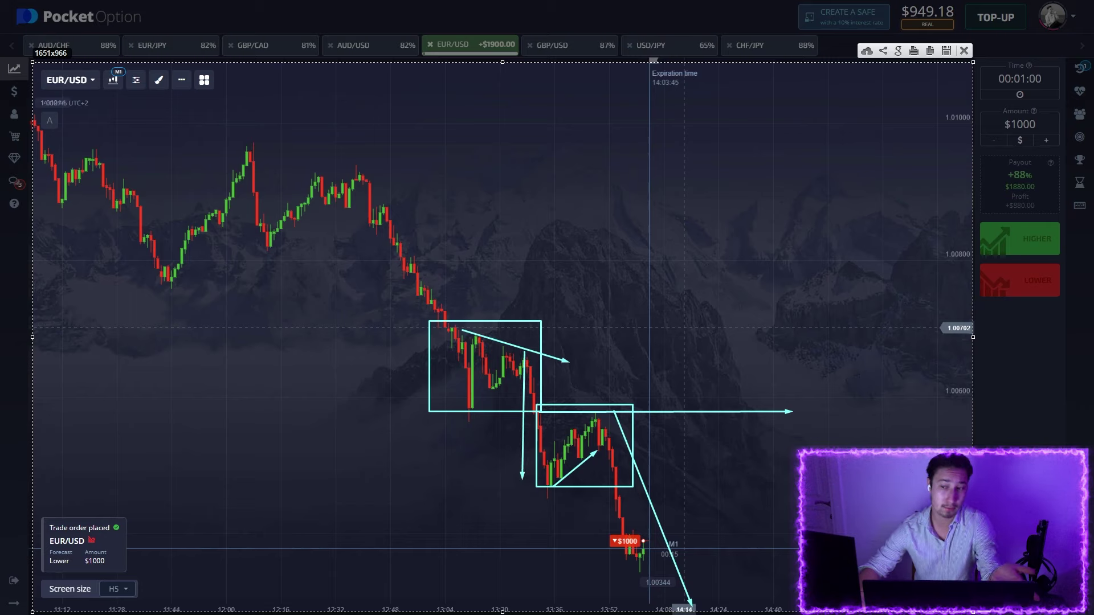
drag(567, 563, 803, 566)
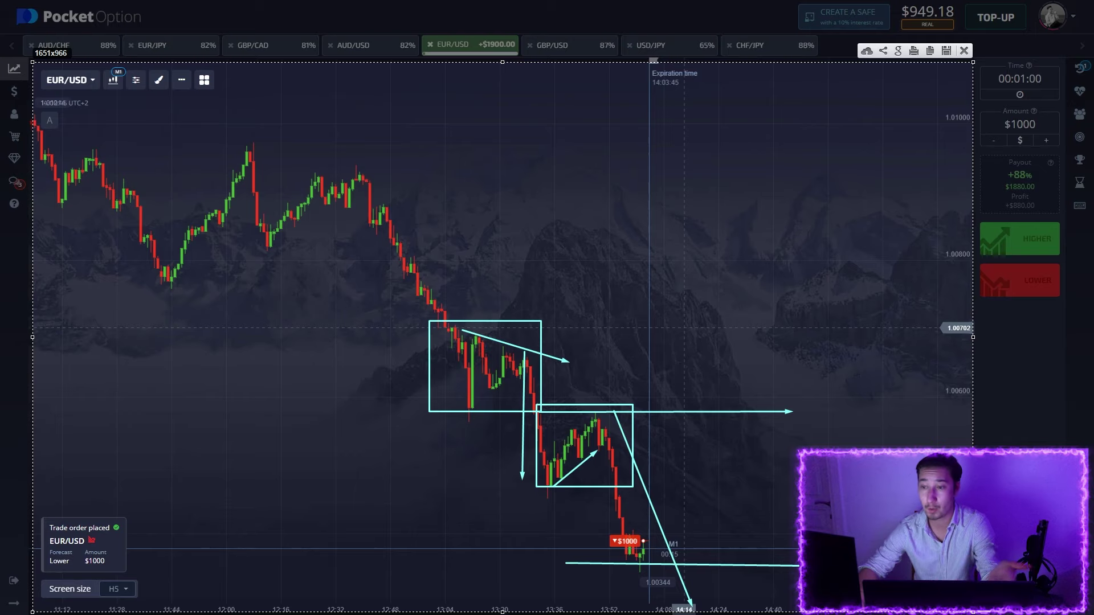
mouse_move(611, 533)
mouse_down()
mouse_move(676, 562)
mouse_move(656, 566)
mouse_up()
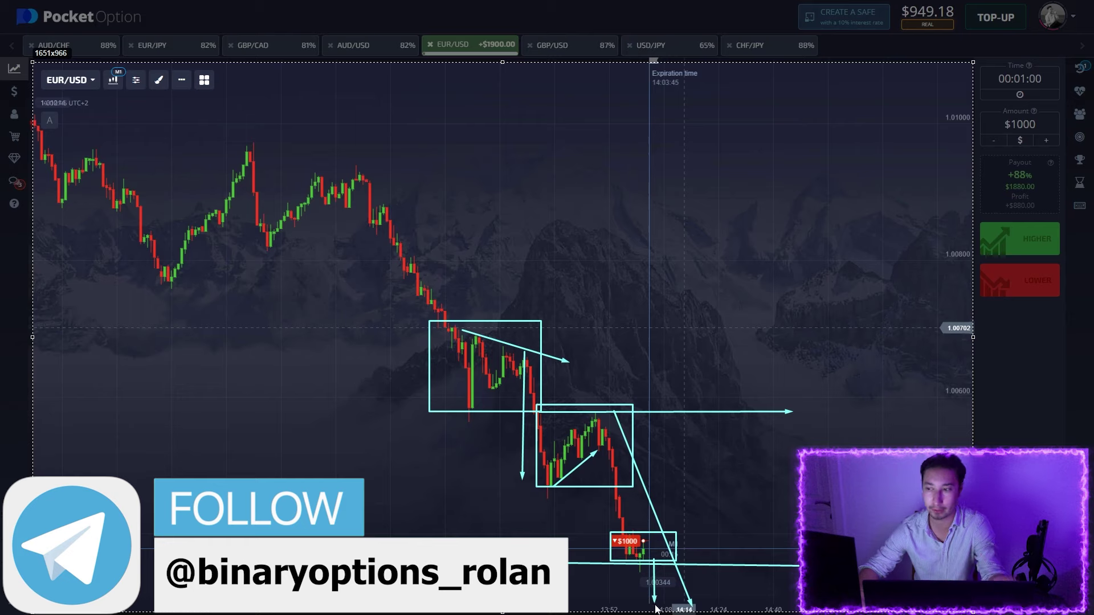
drag(656, 608, 655, 606)
click(964, 51)
- Clear the markup and let the EUR/USD trade pay $1900, bringing the balance to $2849.18
click(1080, 68)
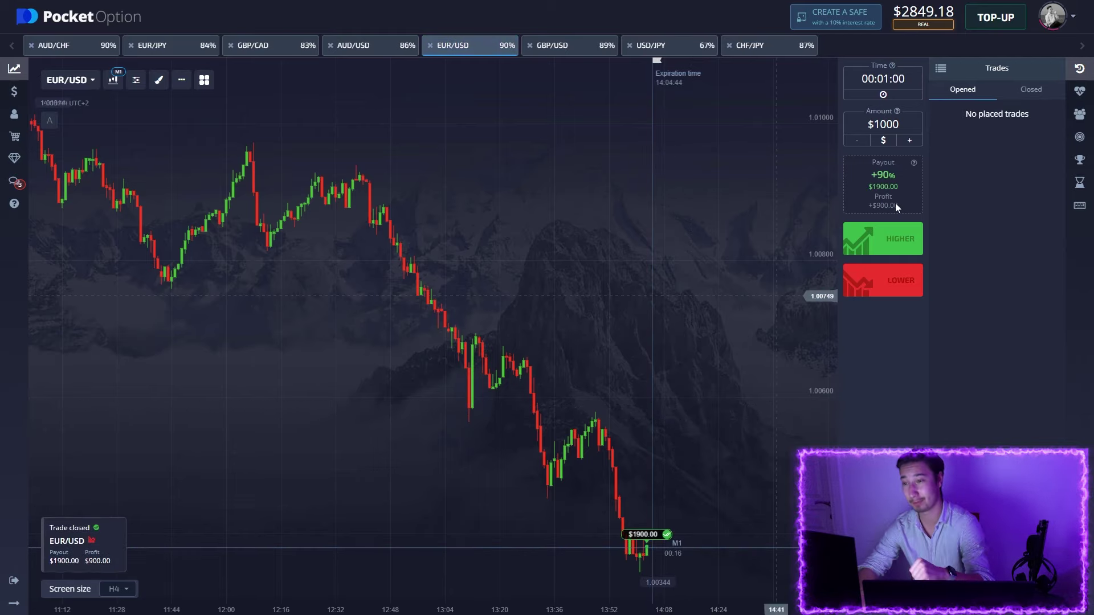
- Hide the trades list and compare the GBP/USD, USD/JPY, AUD/USD and CHF/JPY charts
click(1079, 68)
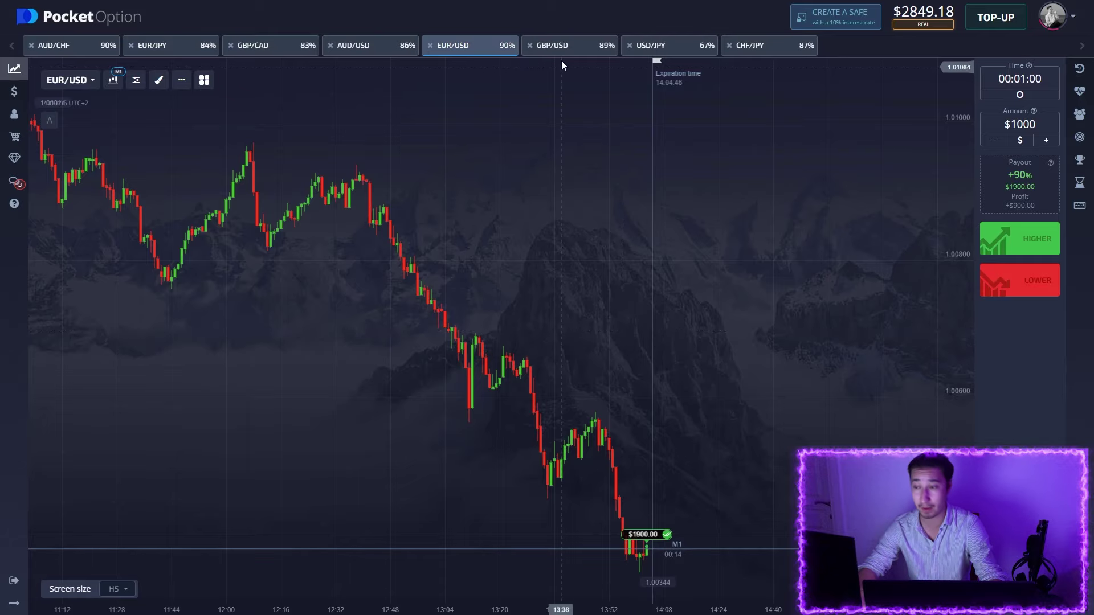
click(565, 47)
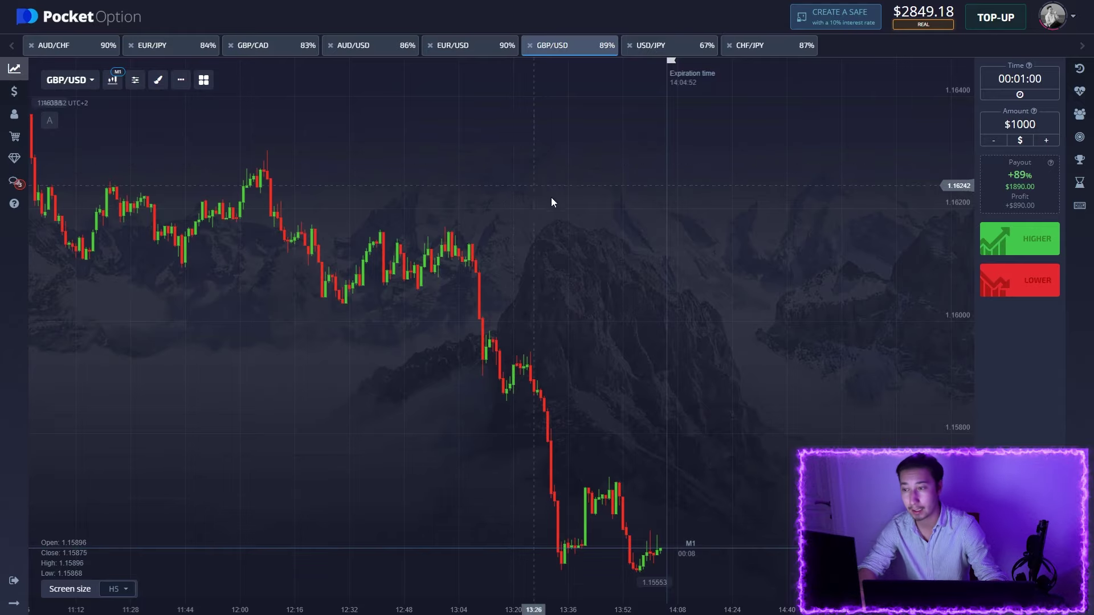
click(664, 50)
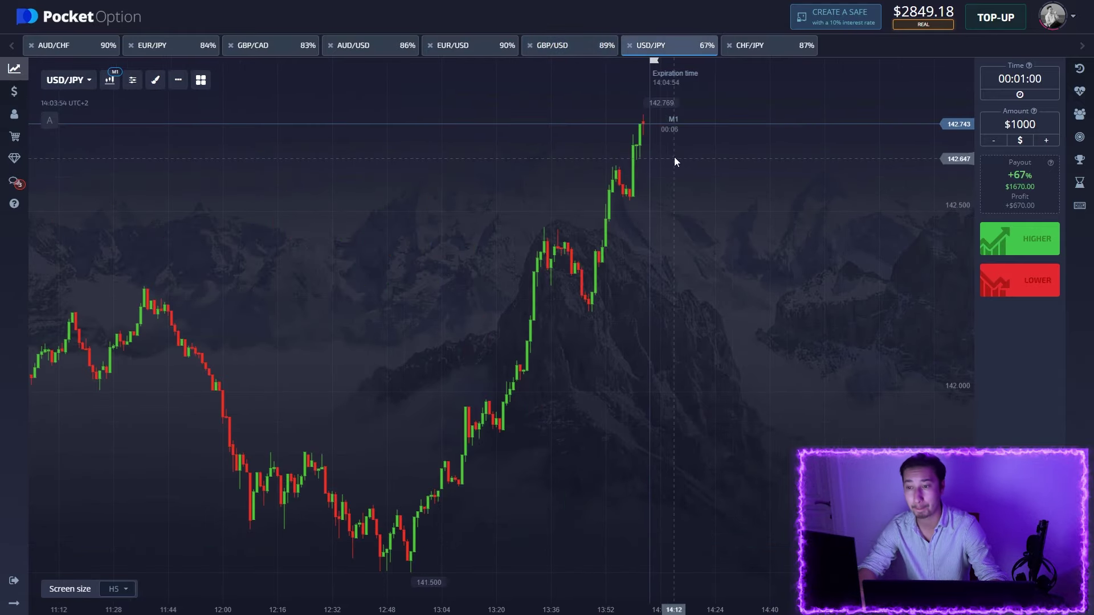
click(366, 51)
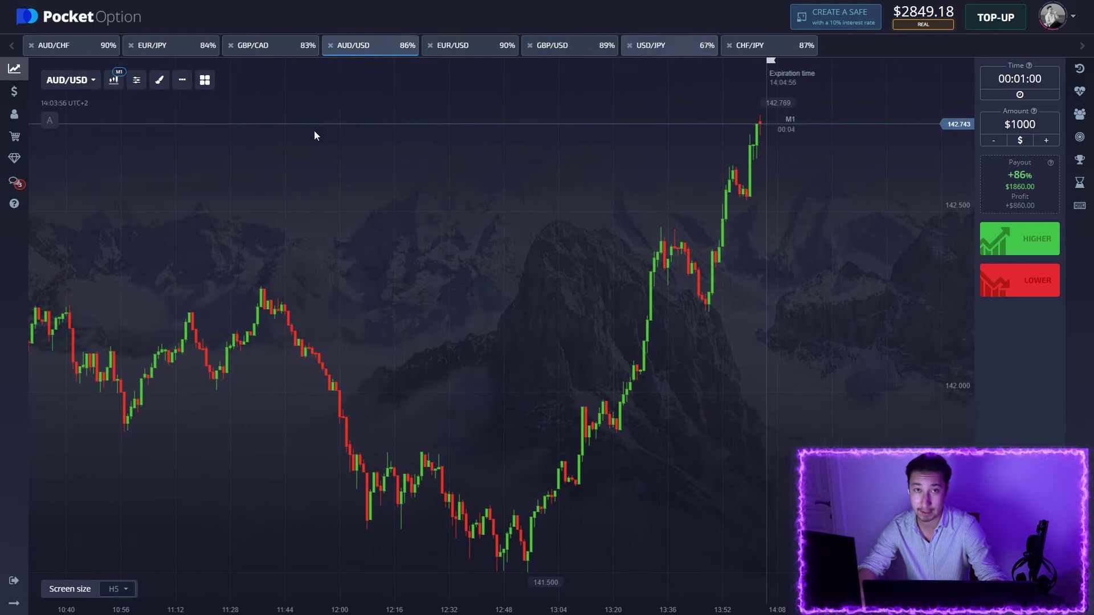
click(564, 51)
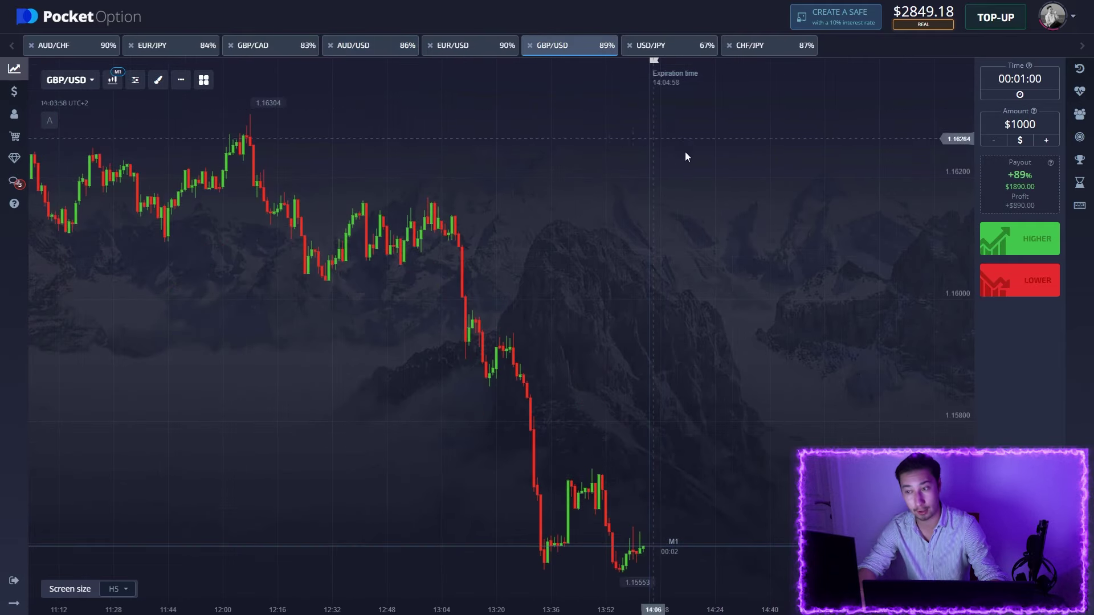
click(663, 50)
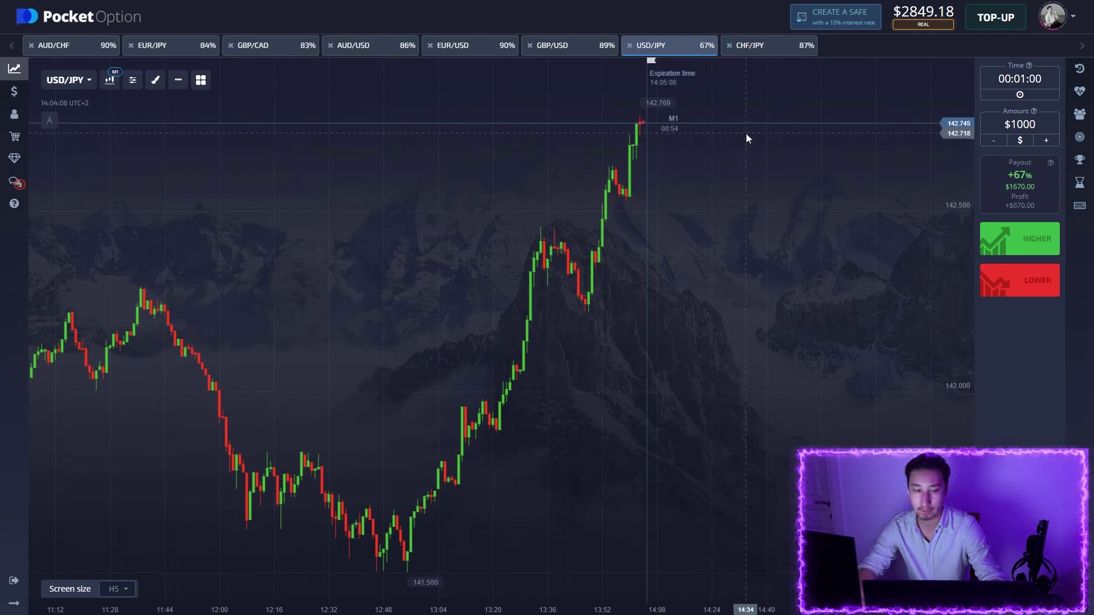
click(763, 53)
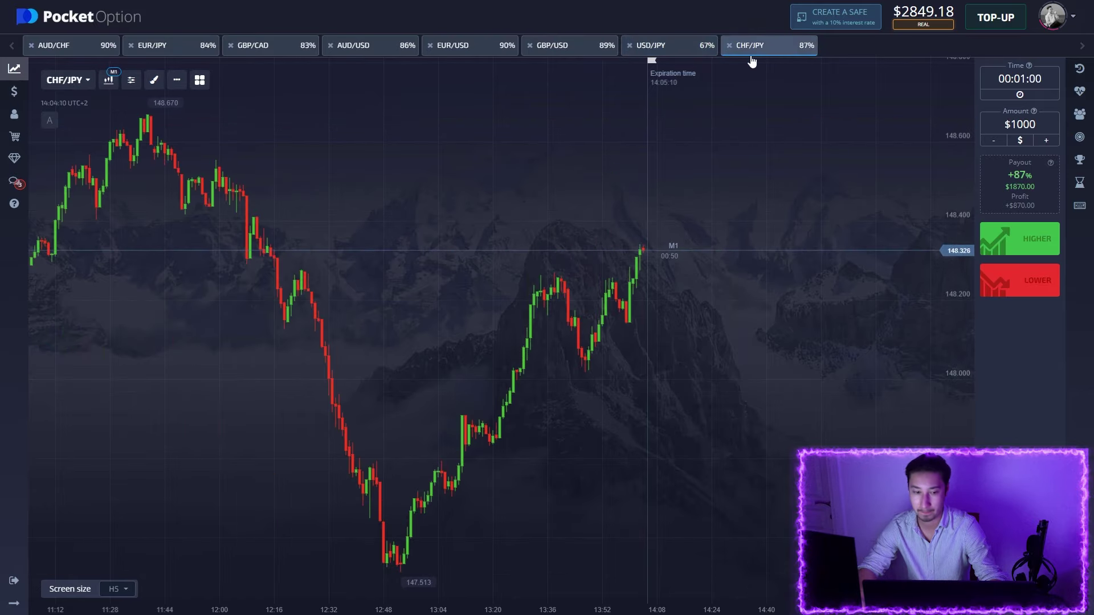
- Review AUD/USD and GBP/CAD, then open a $1000 one-minute Lower trade on AUD/USD
click(370, 49)
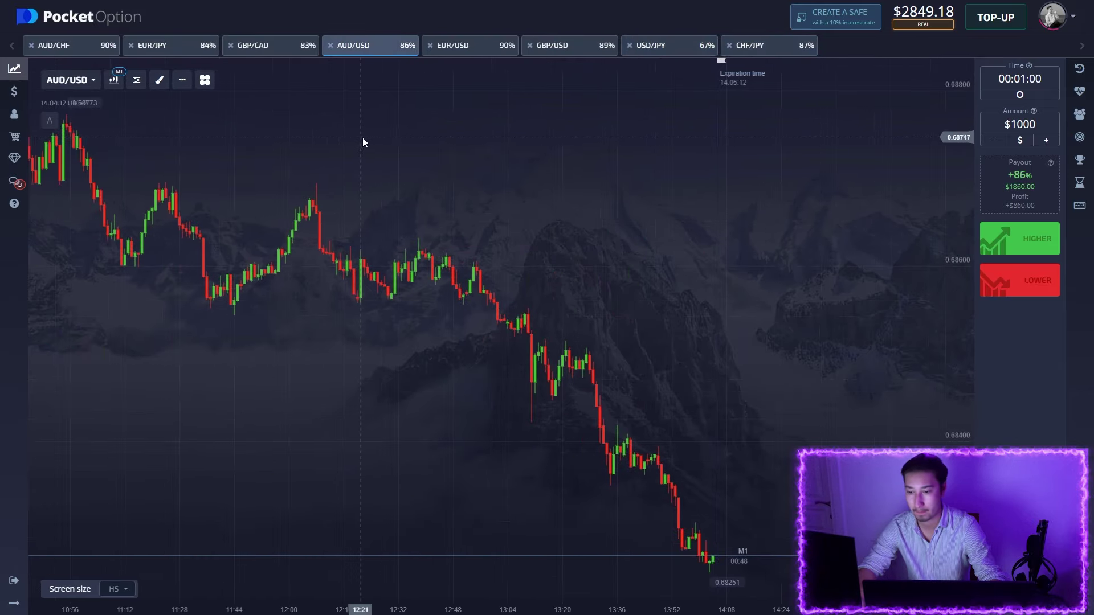
drag(366, 138, 328, 137)
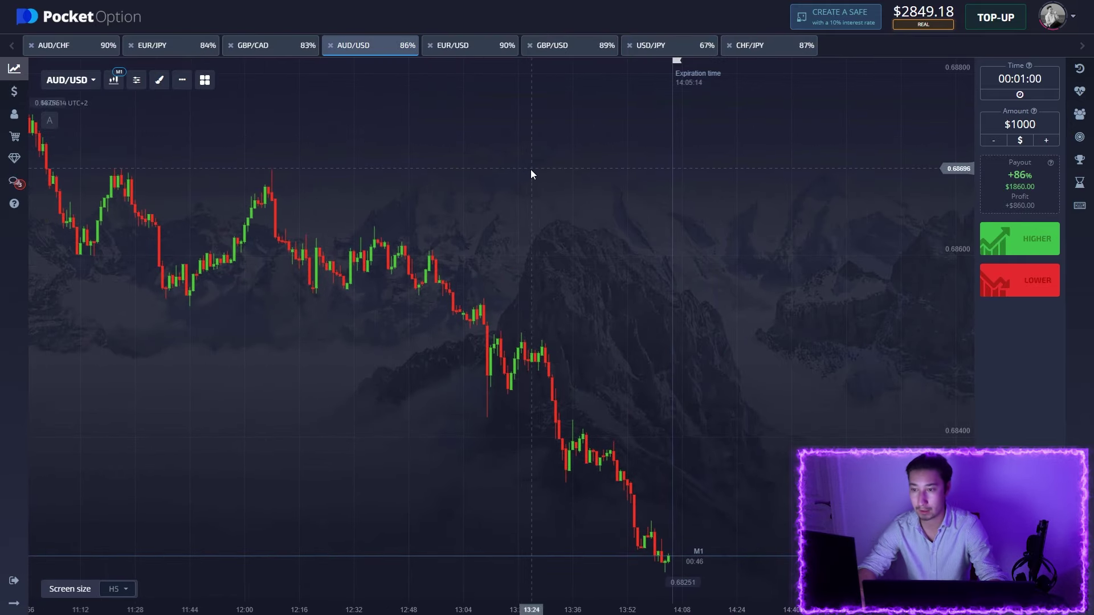
click(270, 49)
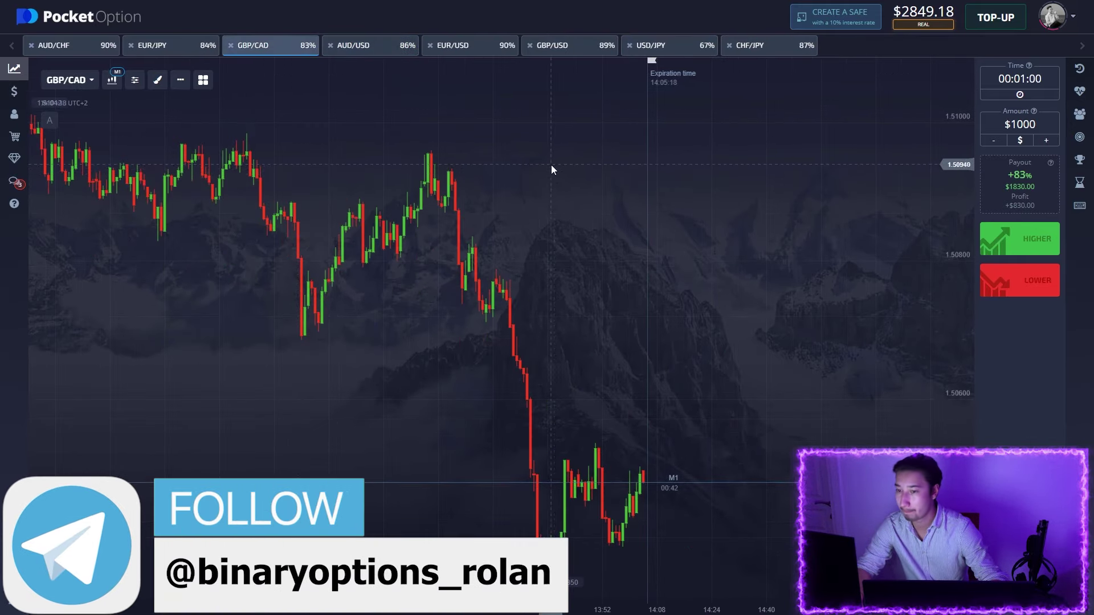
click(367, 49)
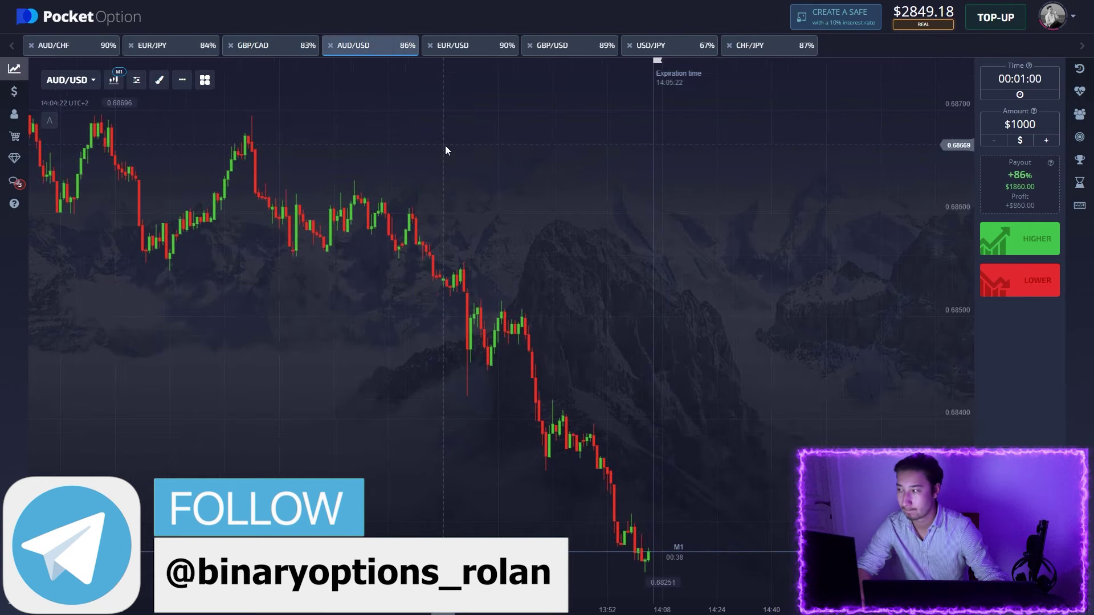
click(1003, 283)
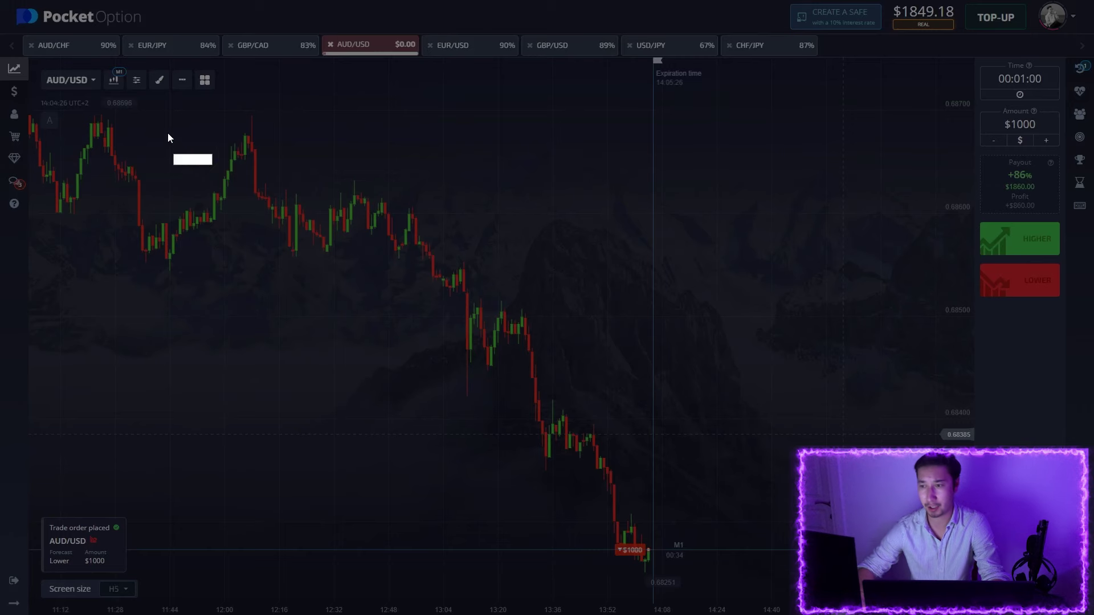
drag(31, 60, 968, 612)
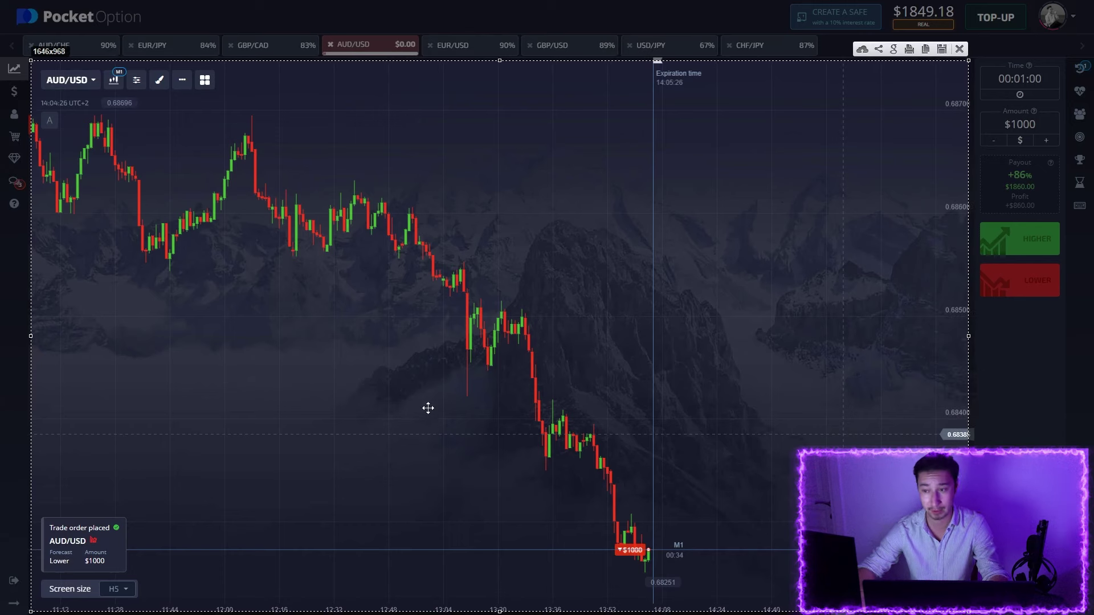
drag(525, 419, 700, 419)
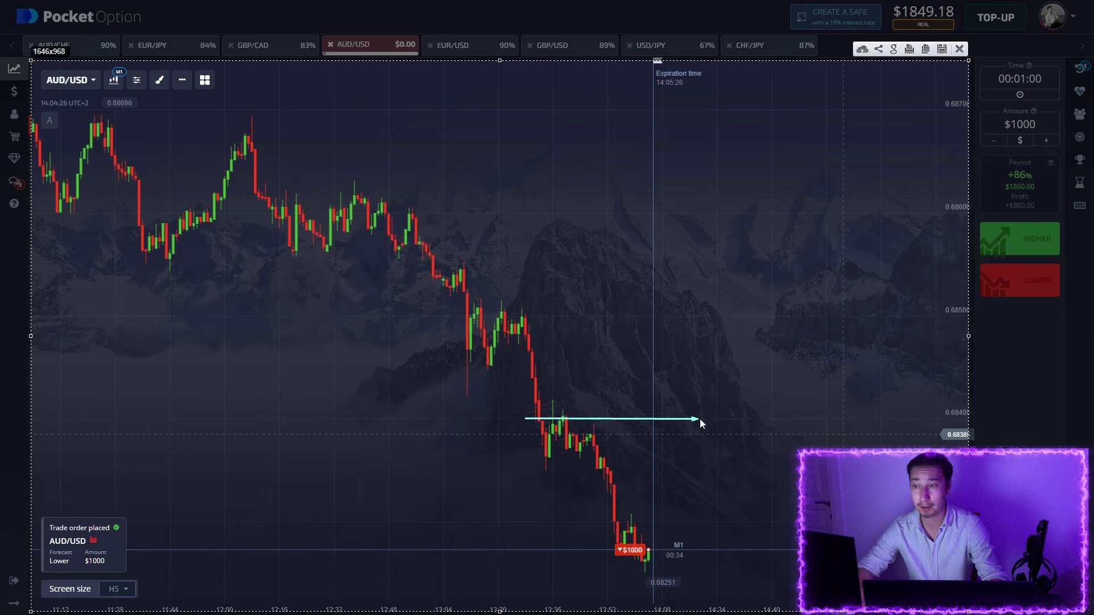
drag(594, 419, 664, 531)
drag(460, 304, 599, 303)
drag(529, 311, 551, 369)
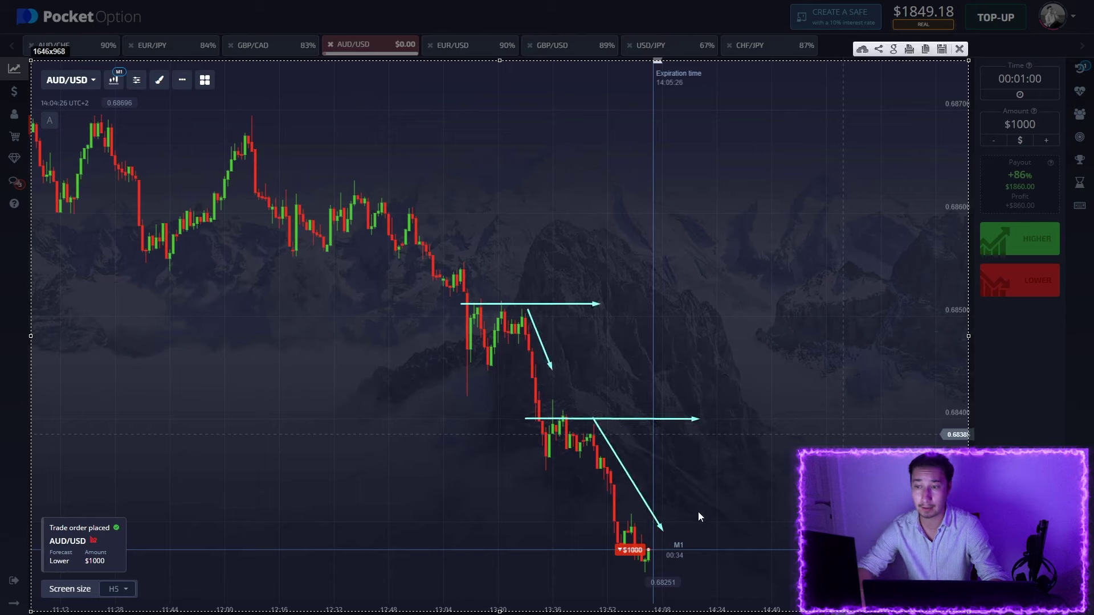
drag(602, 508, 720, 565)
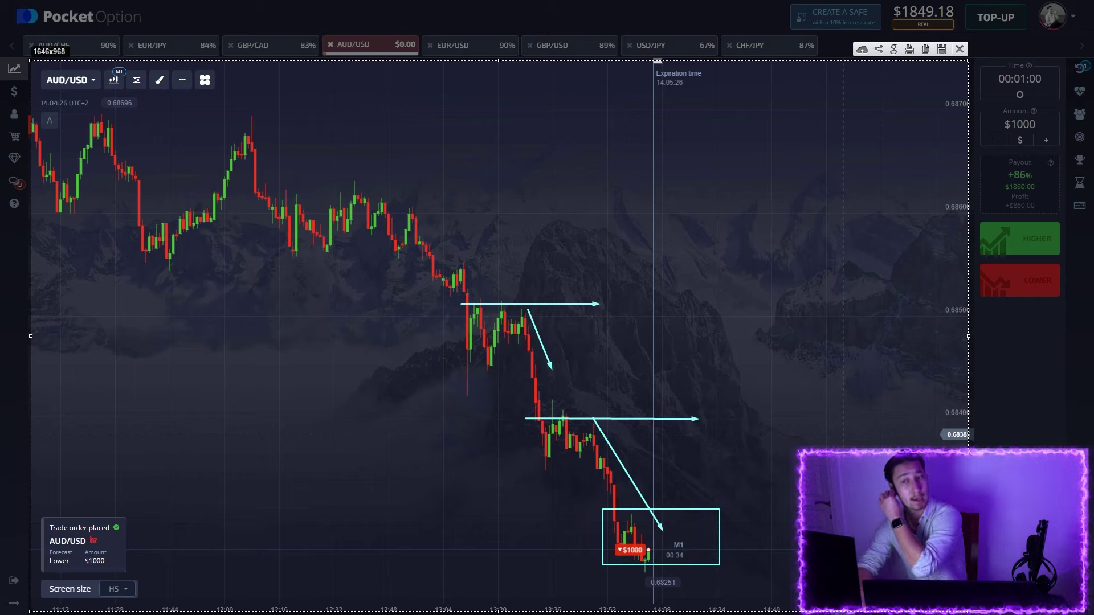
drag(597, 541, 765, 541)
drag(658, 541, 703, 603)
- Discard the annotated screenshot and follow the AUD/USD trade in the current trades list until it pays $1860
click(960, 49)
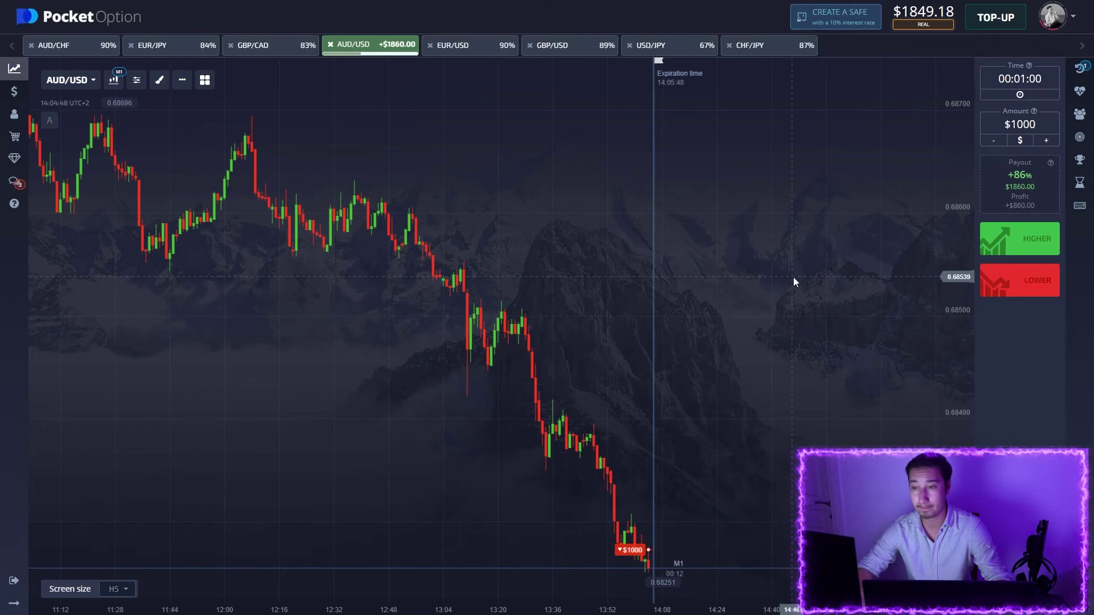
click(1080, 67)
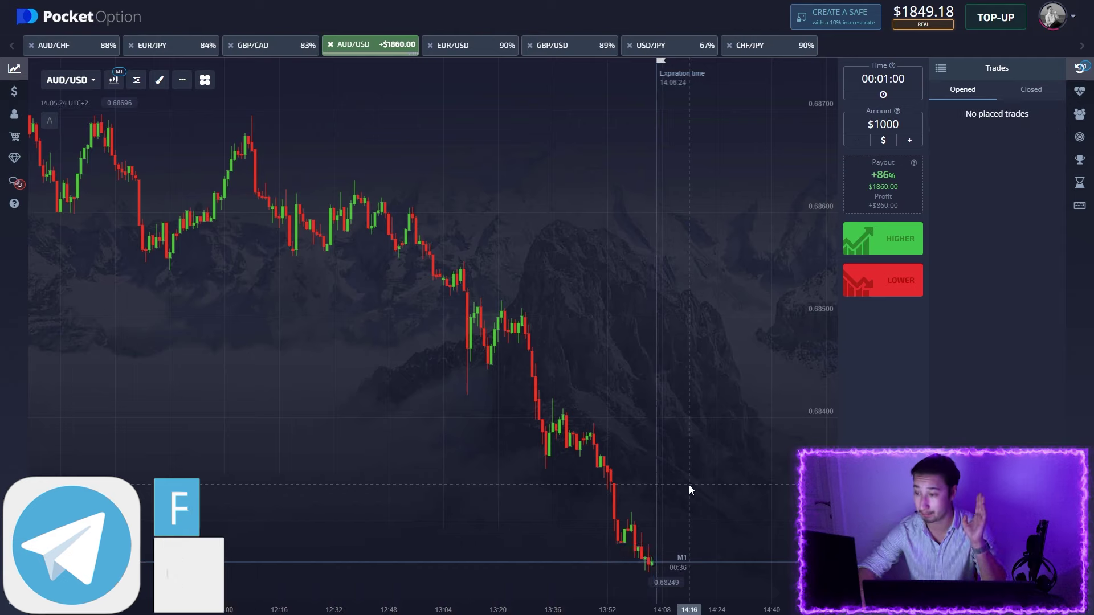
- Close the trades list and check the EUR/USD, GBP/USD, USD/JPY, CHF/JPY, GBP/CAD and AUD/USD charts
click(1079, 68)
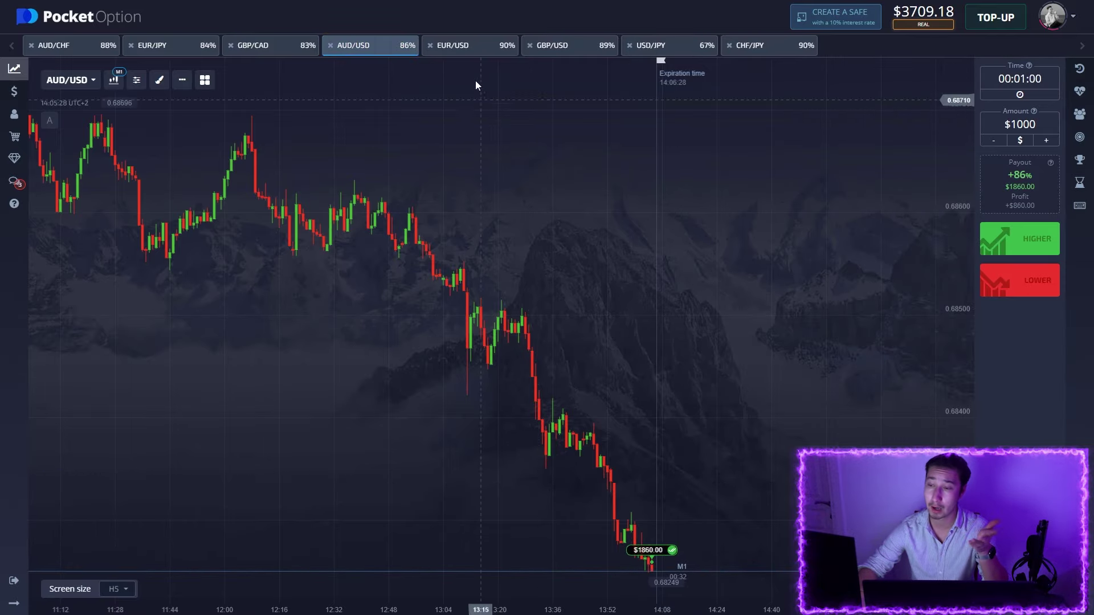
click(466, 47)
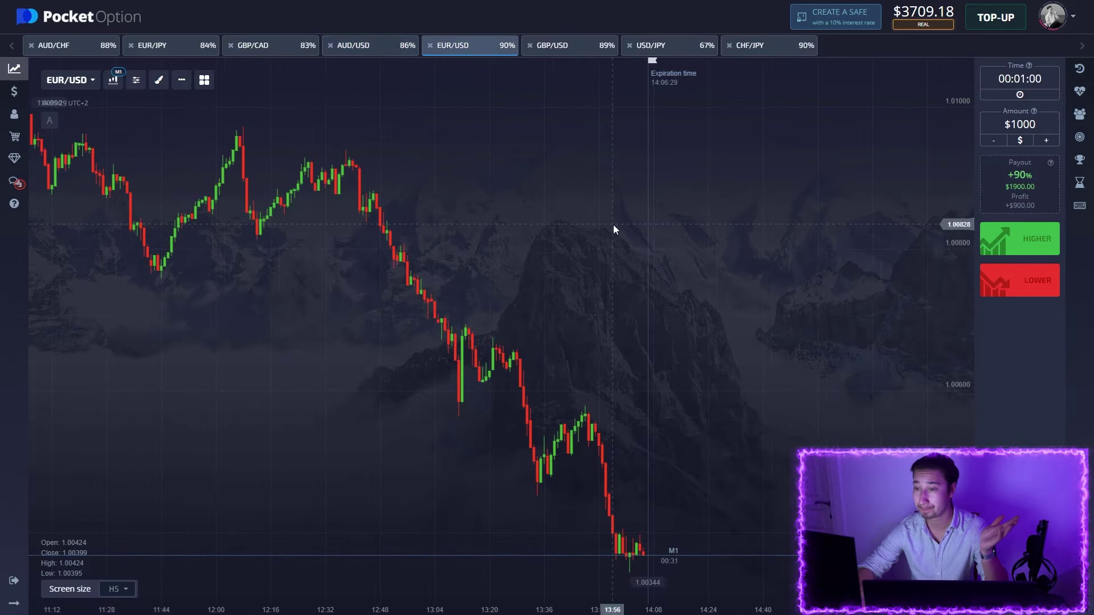
click(567, 49)
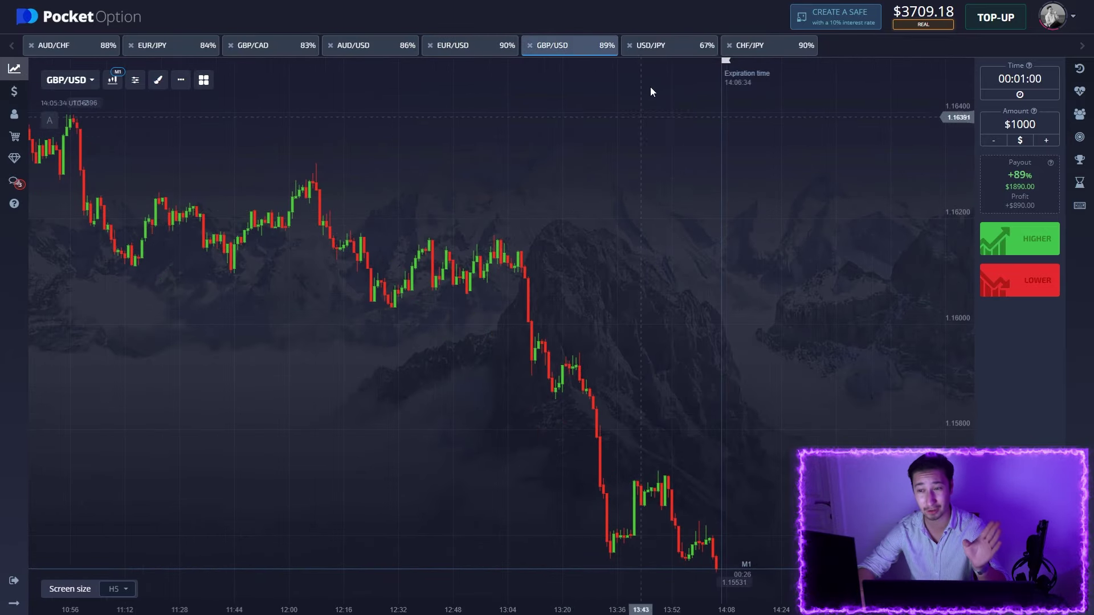
click(663, 48)
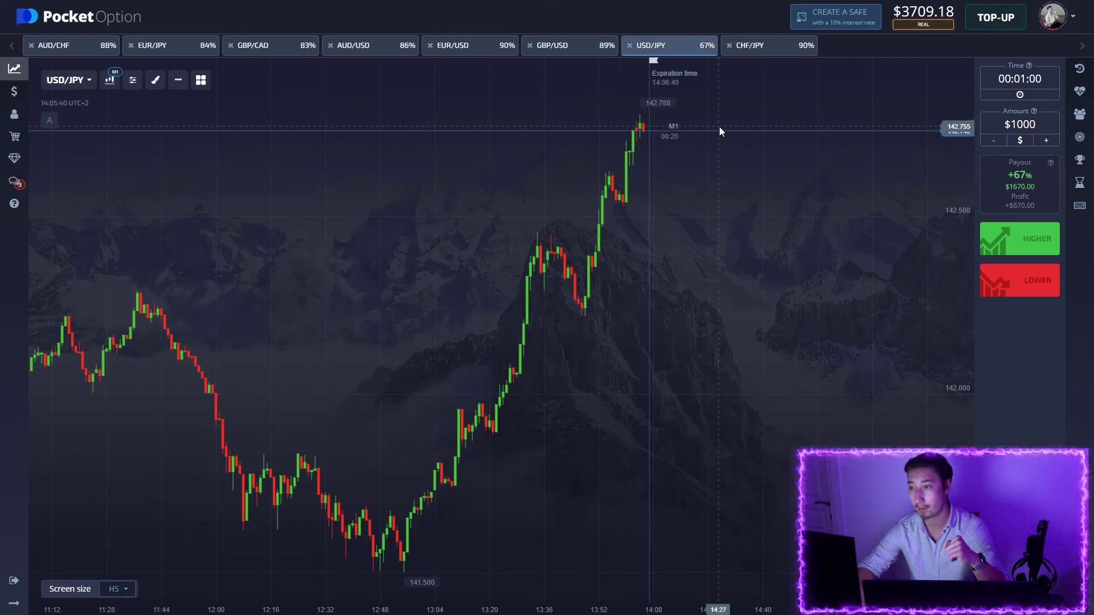
click(763, 54)
click(271, 54)
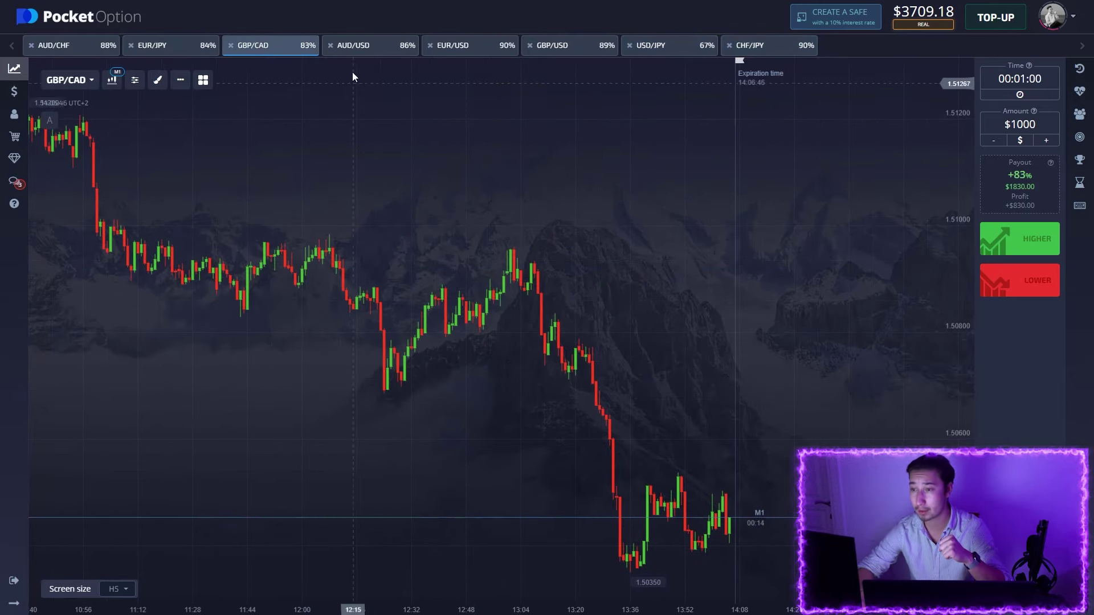
click(353, 48)
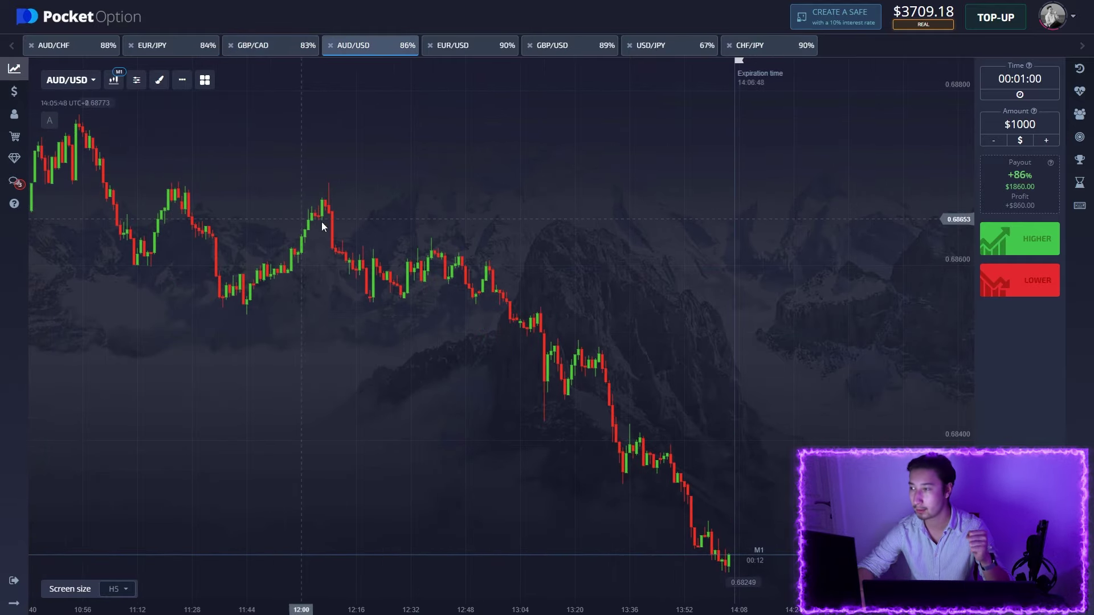
- Inspect EUR/JPY and AUD/CHF history, then return via GBP/USD, USD/JPY and CHF/JPY to AUD/USD
click(165, 52)
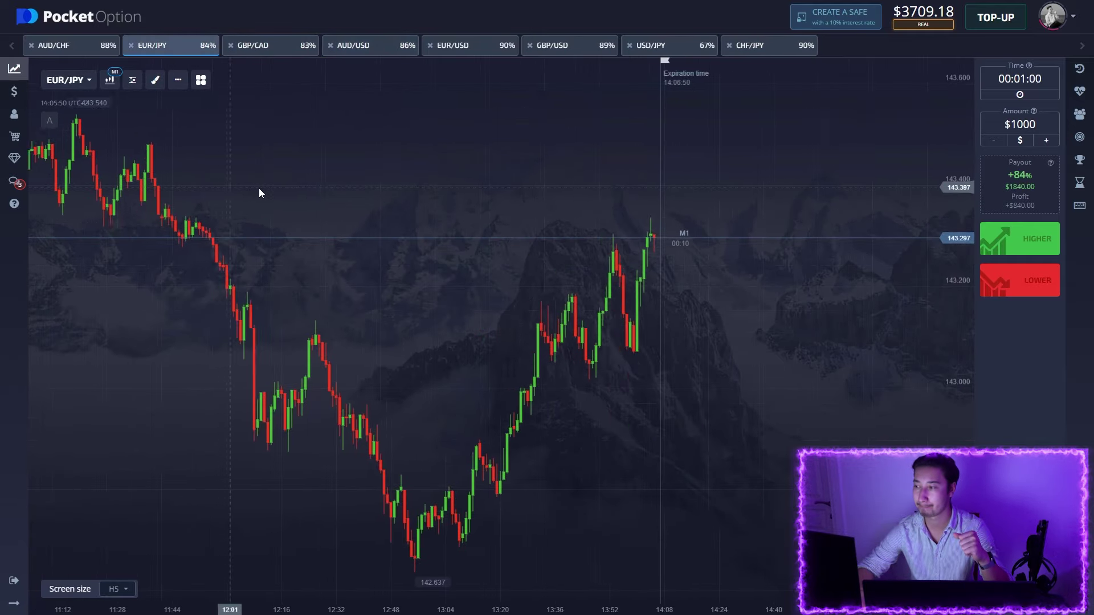
click(69, 54)
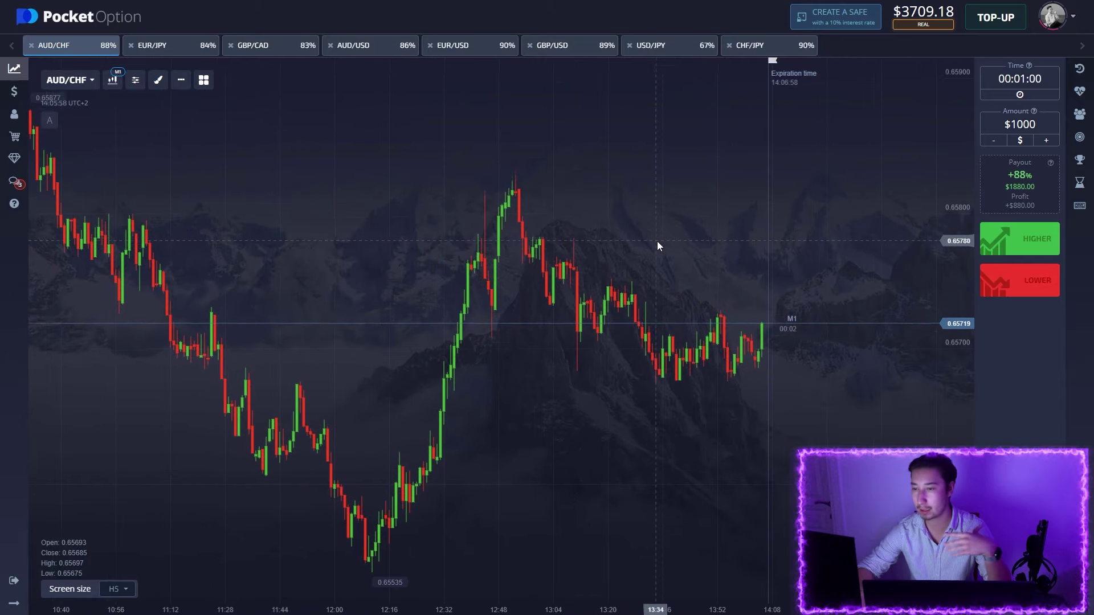
drag(611, 252, 516, 259)
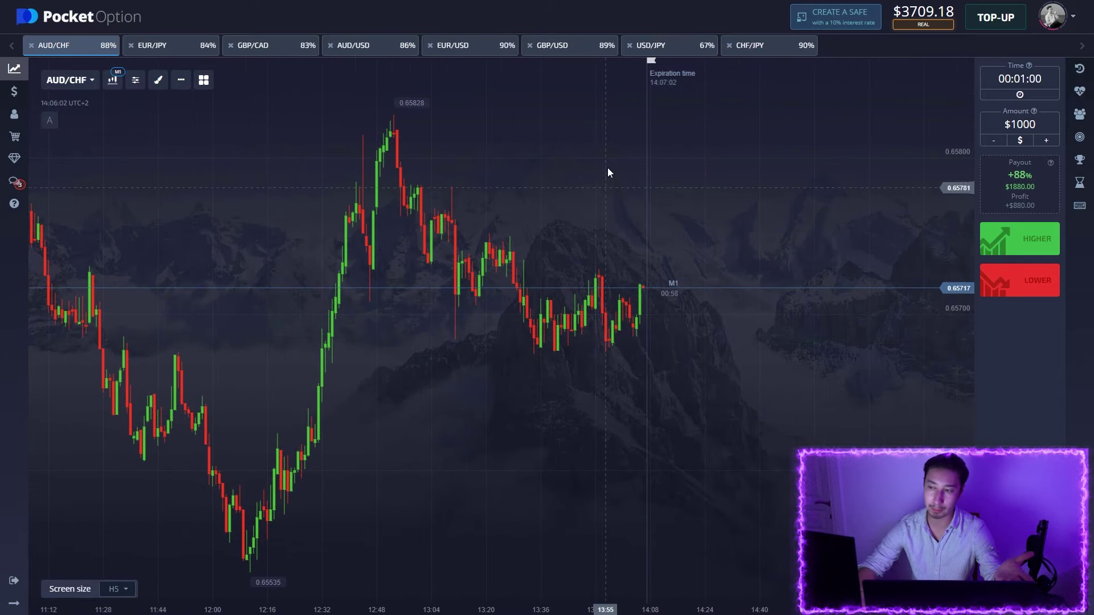
drag(416, 179, 542, 142)
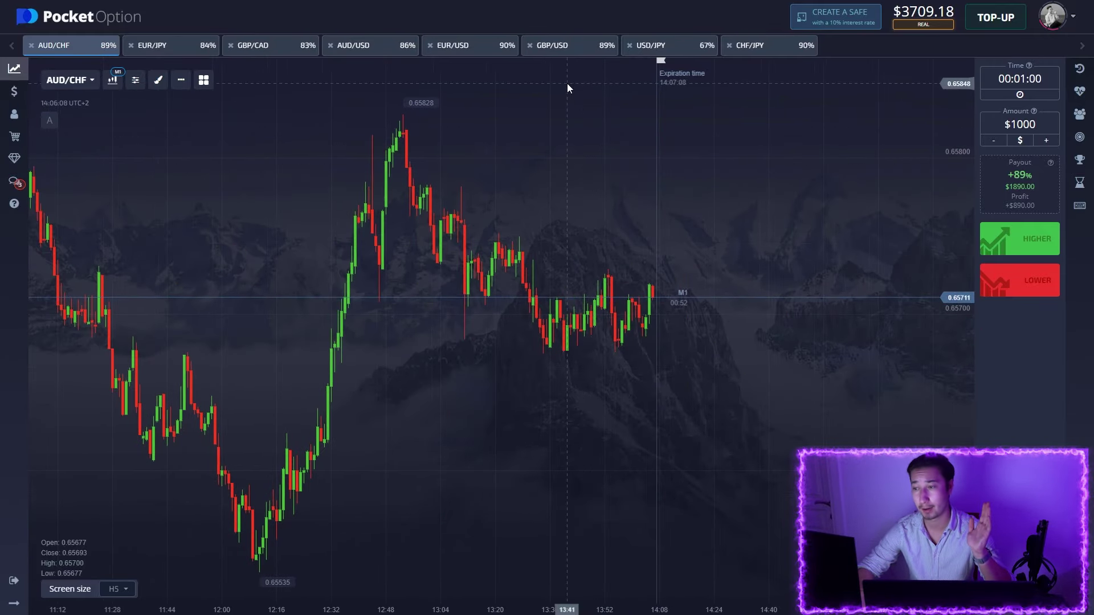
click(565, 50)
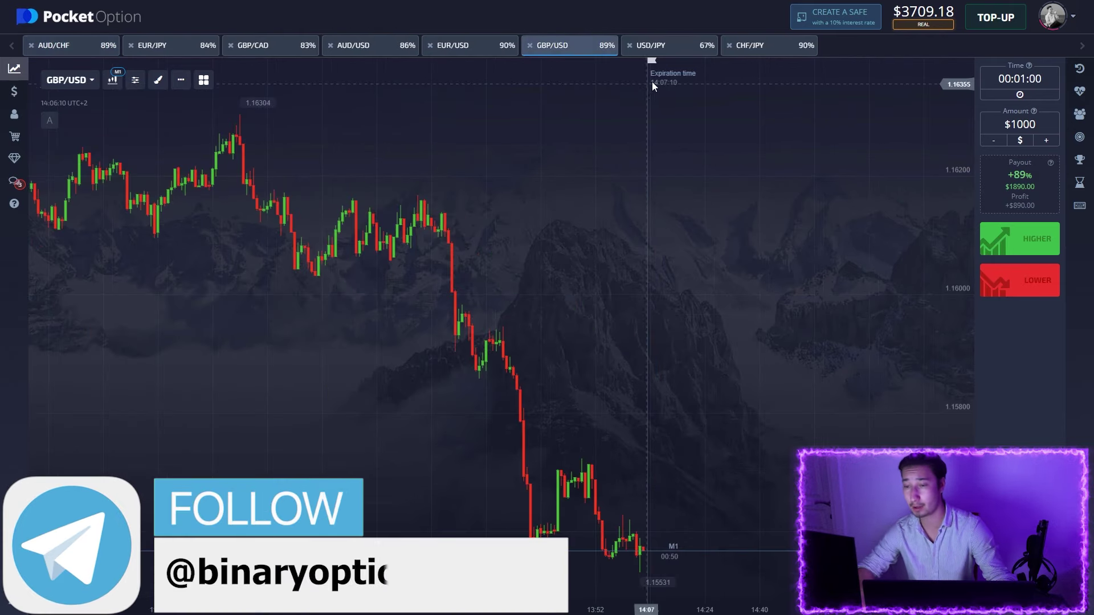
click(664, 52)
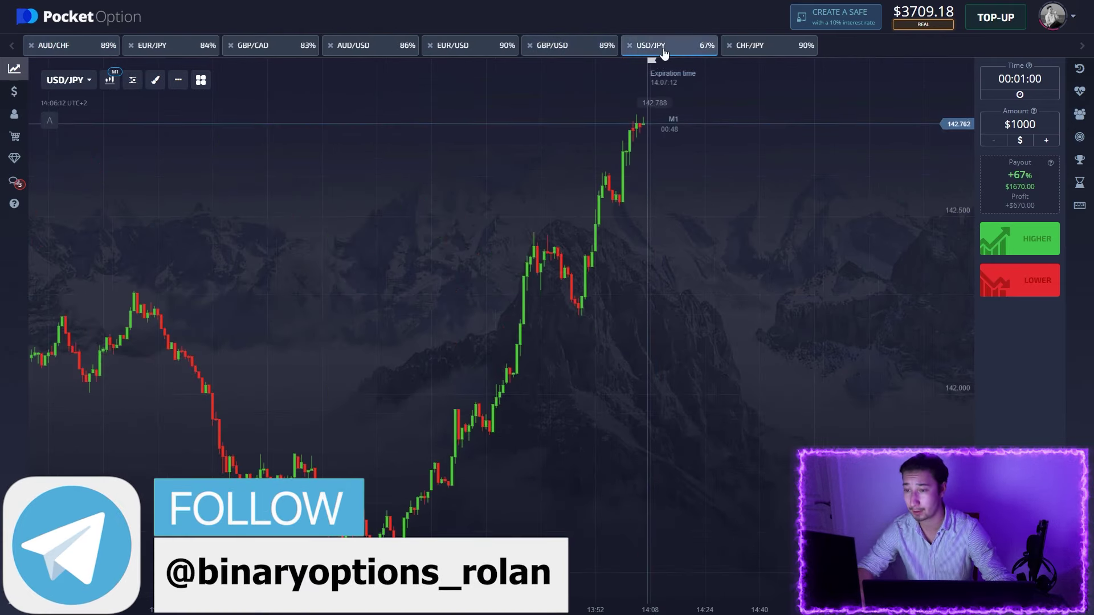
click(763, 51)
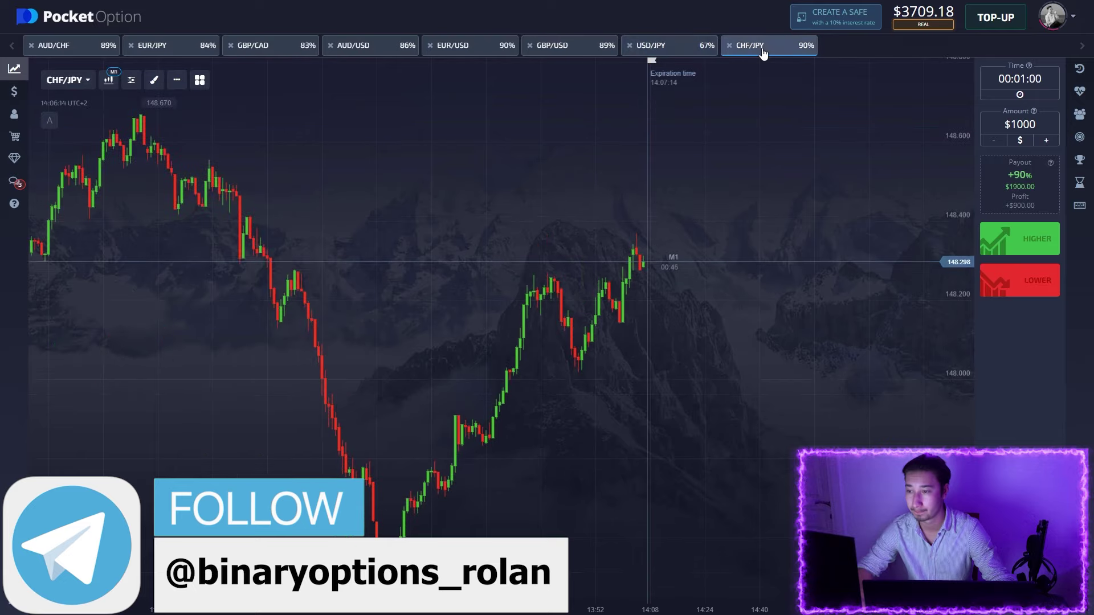
click(367, 50)
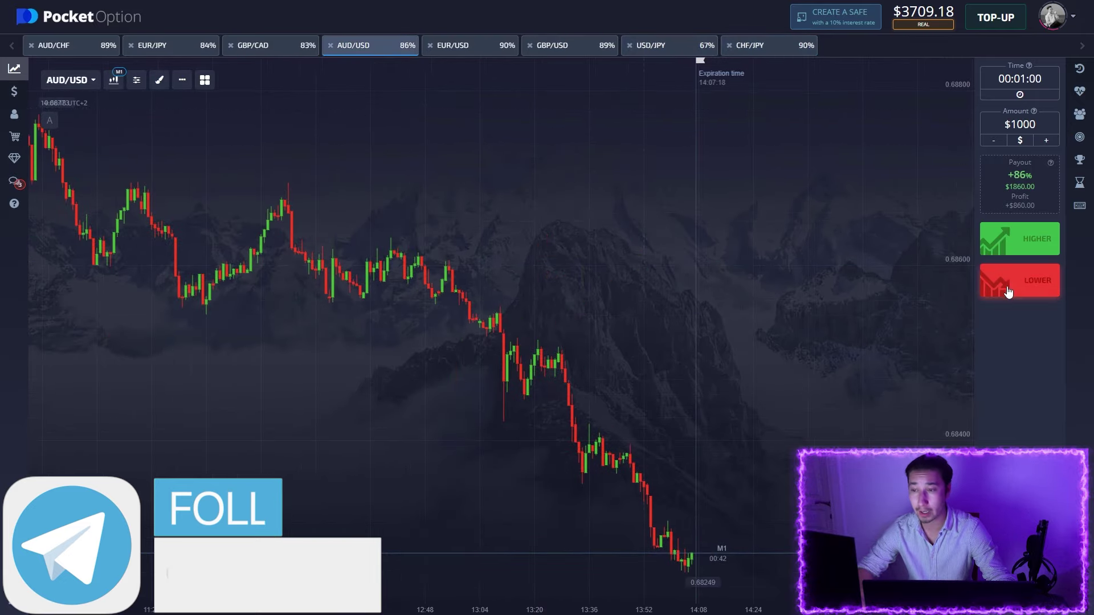
- Place three $1000 Lower trades on AUD/USD, leaving a $709.18 balance
click(1026, 281)
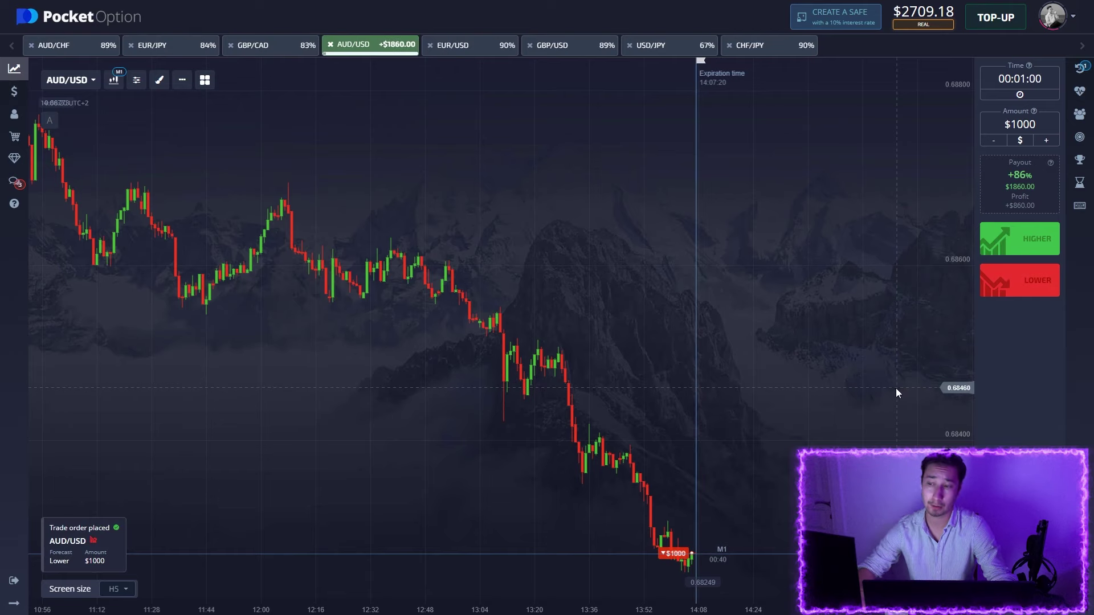
click(1002, 284)
click(1002, 284)
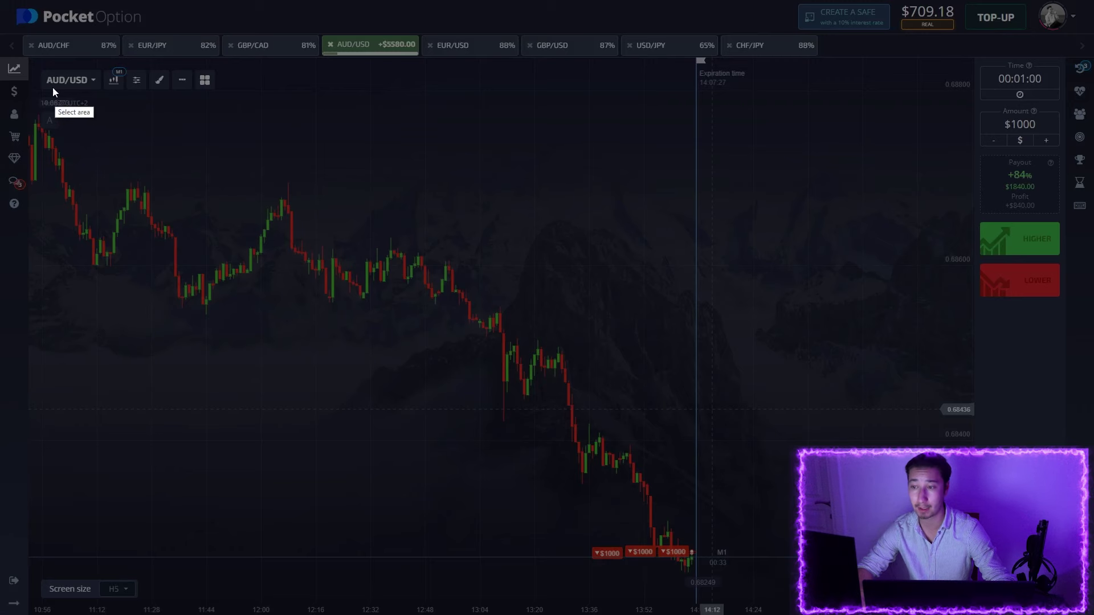
drag(37, 62, 975, 614)
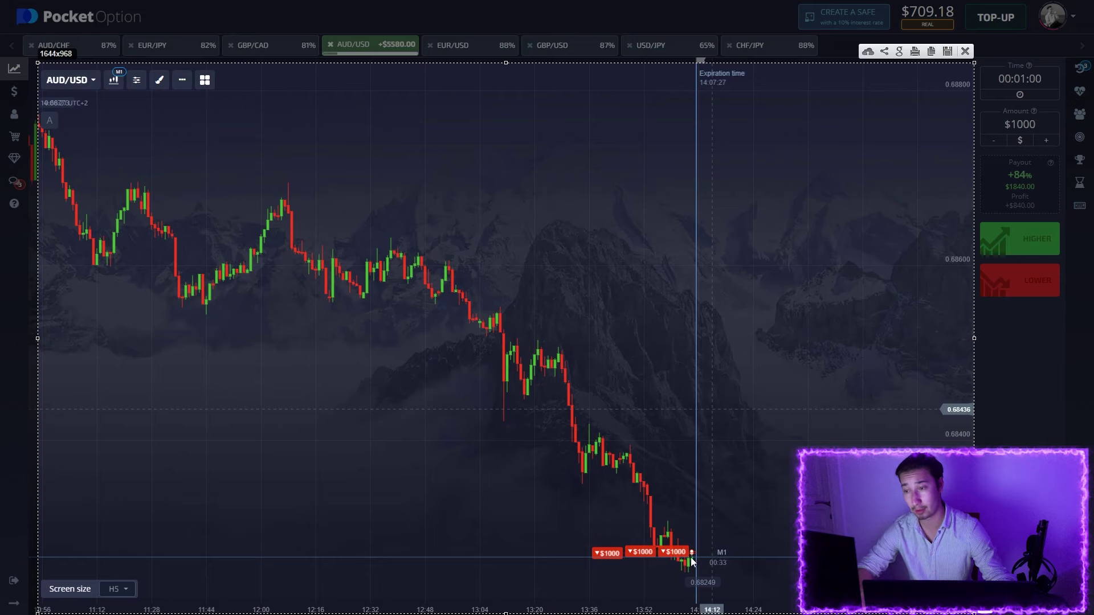
- Box the latest AUD/USD candles and sketch downtrend arrows, then clear the annotated screenshot
mouse_move(652, 529)
mouse_down()
mouse_move(727, 567)
mouse_move(743, 549)
mouse_move(727, 576)
mouse_move(734, 587)
mouse_up()
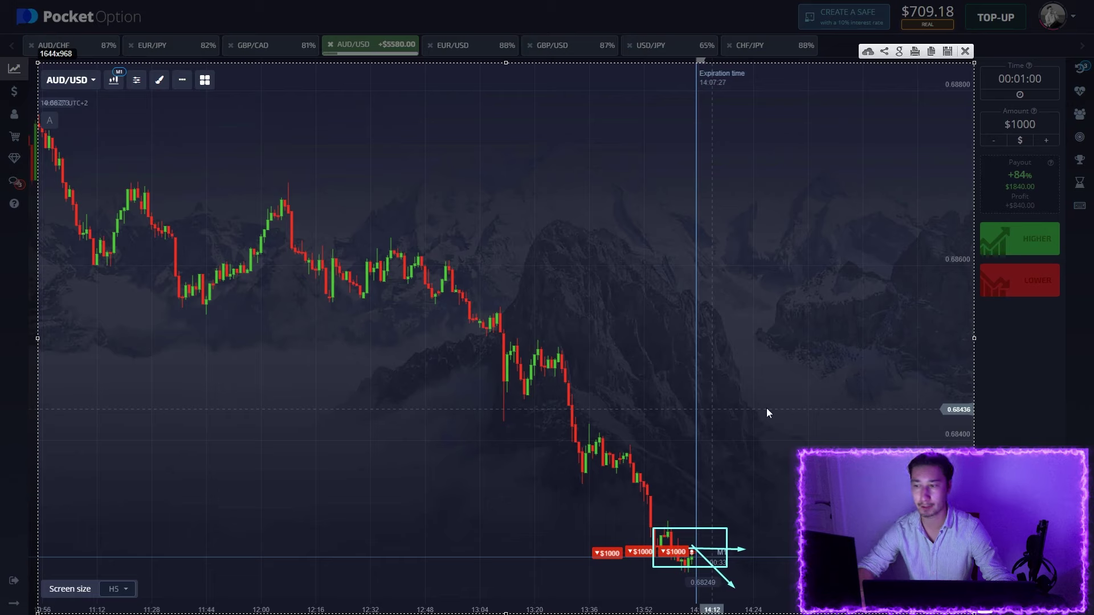
drag(573, 433, 730, 434)
drag(625, 432, 666, 483)
drag(493, 338, 647, 337)
drag(559, 340, 593, 395)
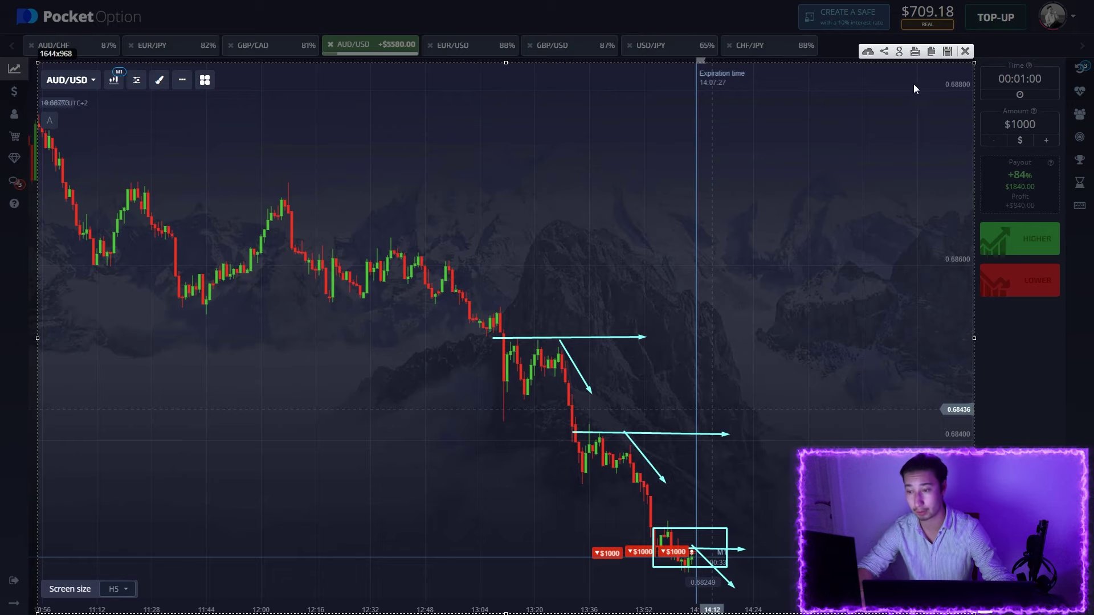
click(966, 52)
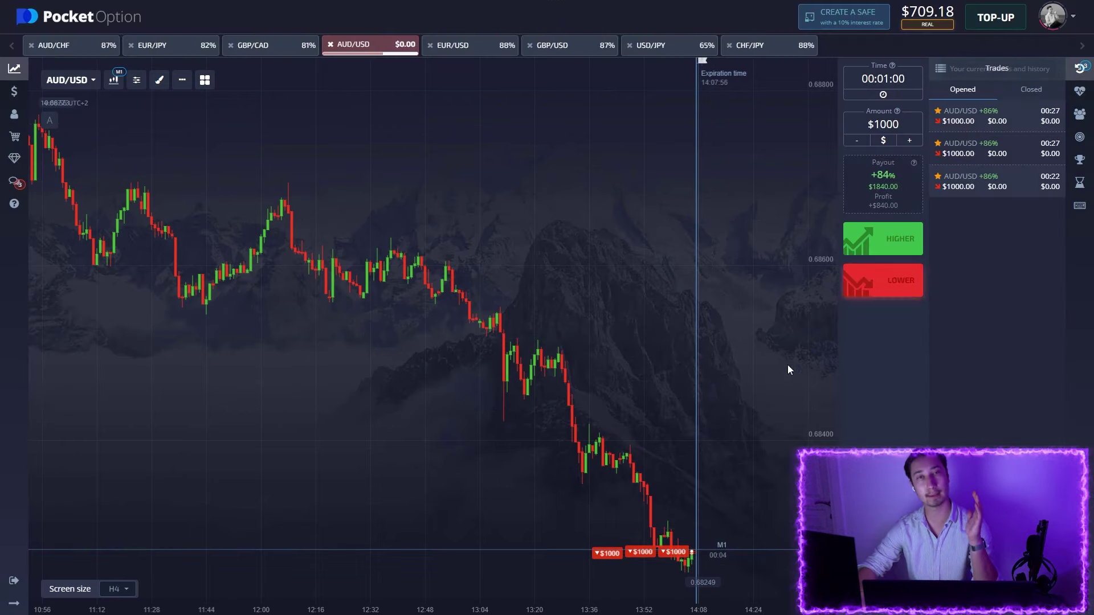
- Zoom into the chart while the three AUD/USD trades expire in profit
scroll(678, 540, up, 5)
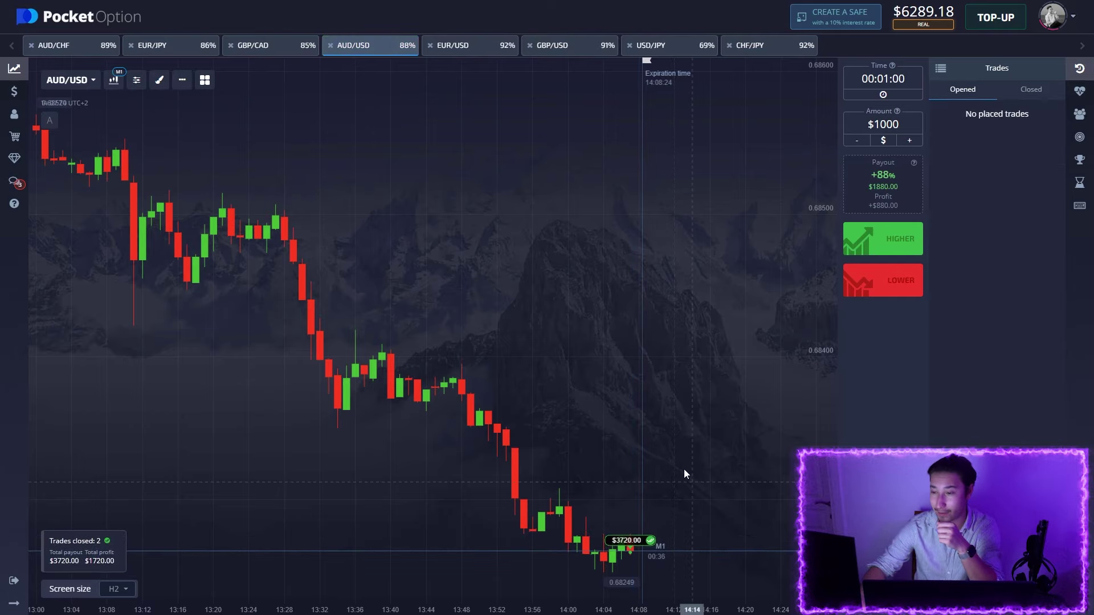
- Compare the AUD/USD, EUR/USD, GBP/USD, USD/JPY and CHF/JPY charts, then select EUR/JPY
scroll(684, 469, down, 5)
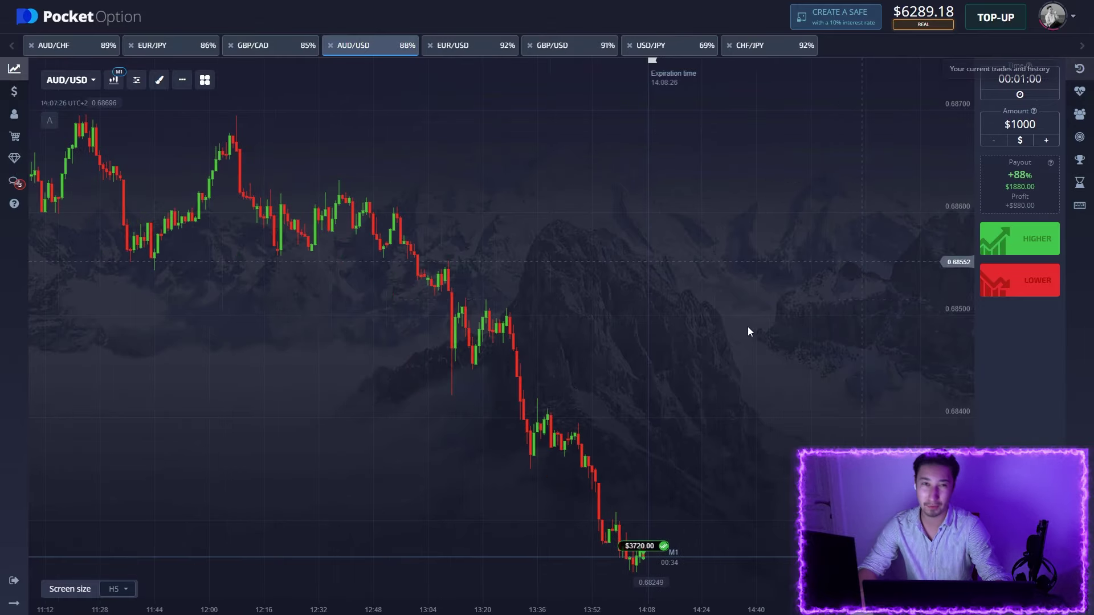
drag(514, 378, 487, 362)
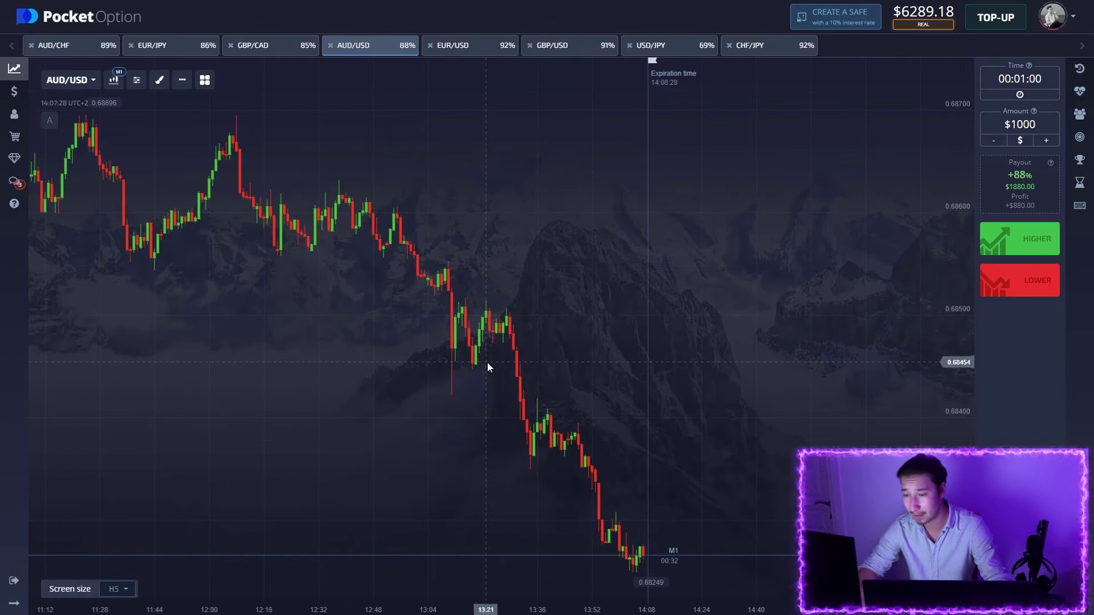
click(465, 46)
drag(382, 233, 445, 239)
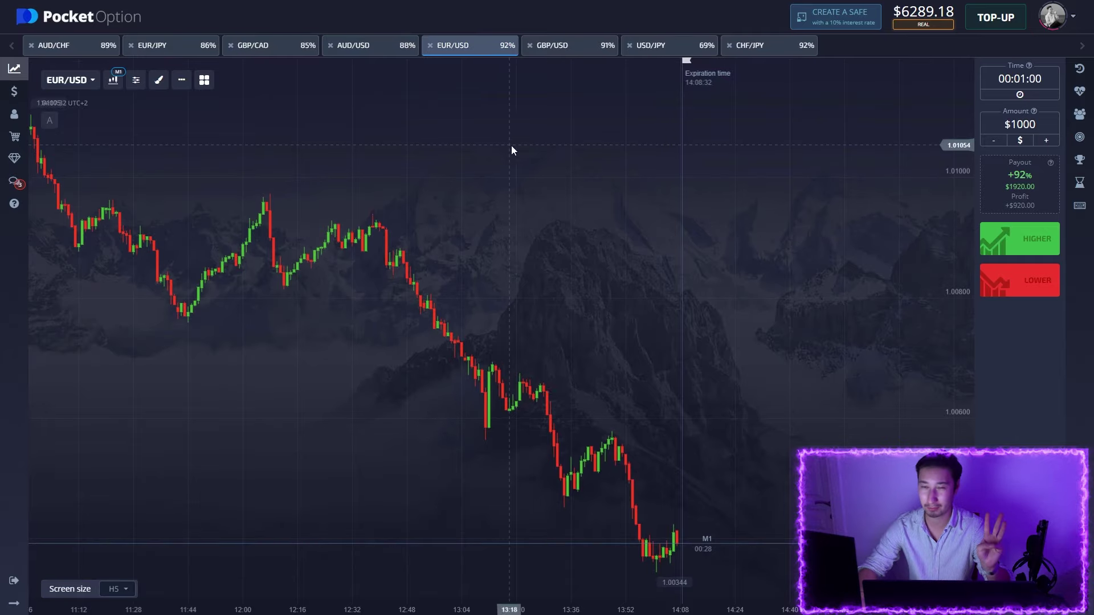
click(561, 47)
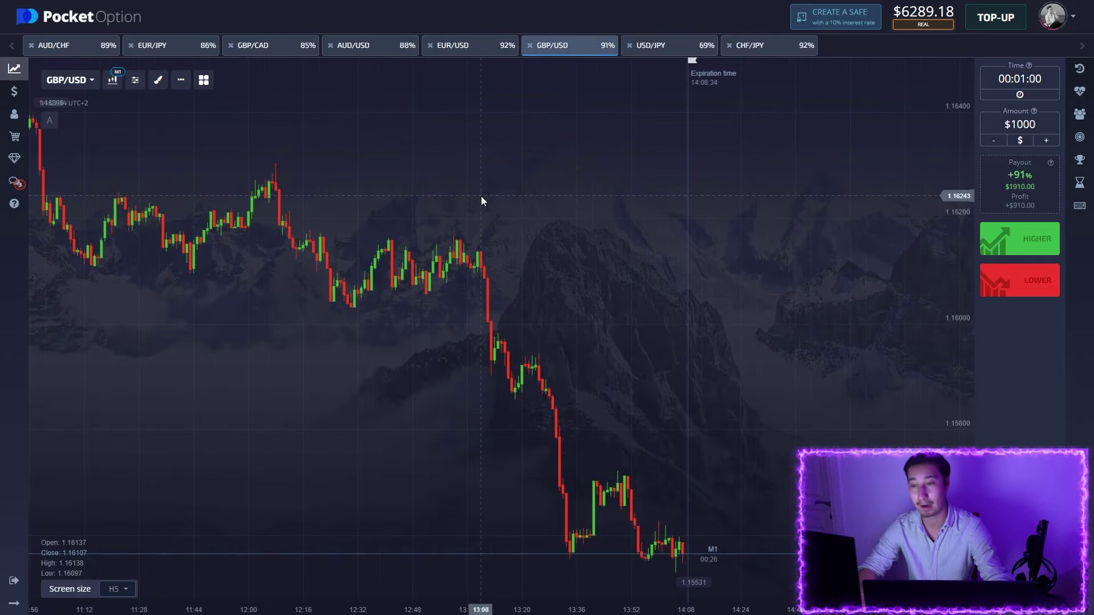
click(663, 50)
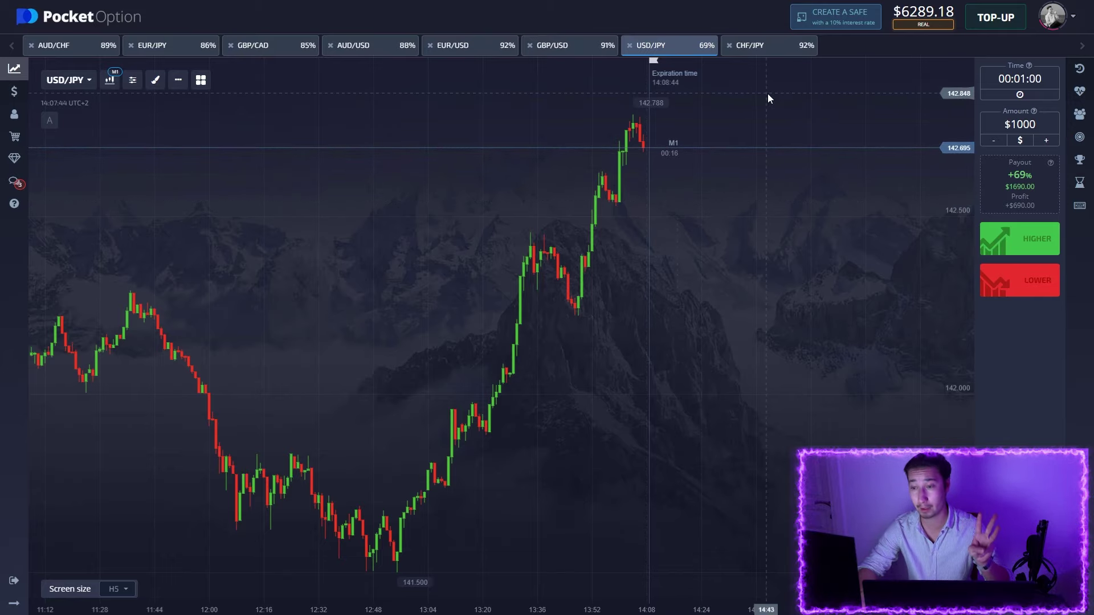
click(762, 53)
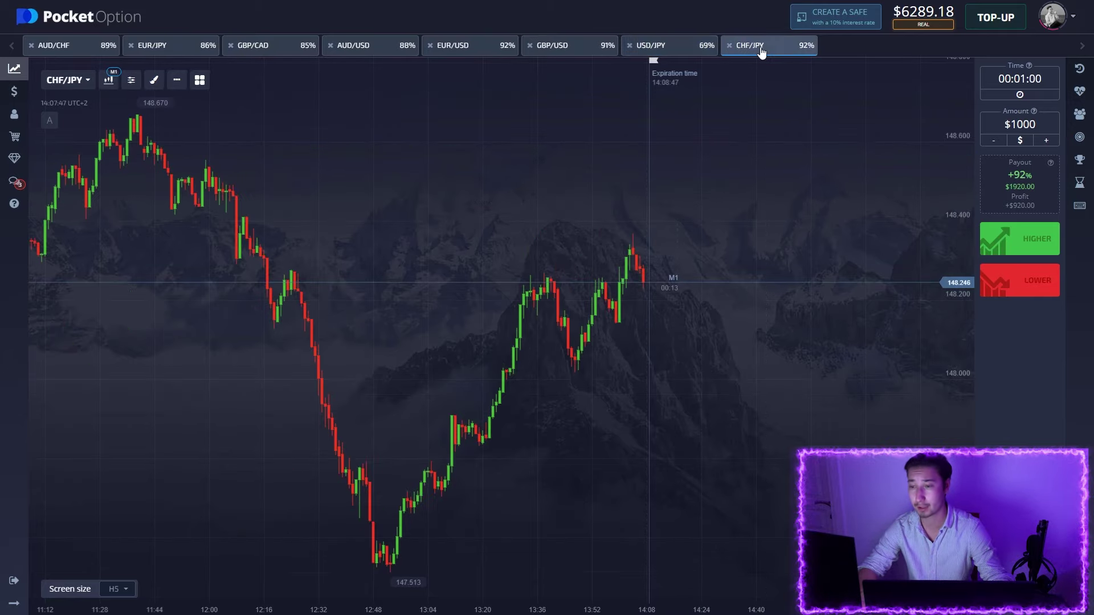
click(166, 53)
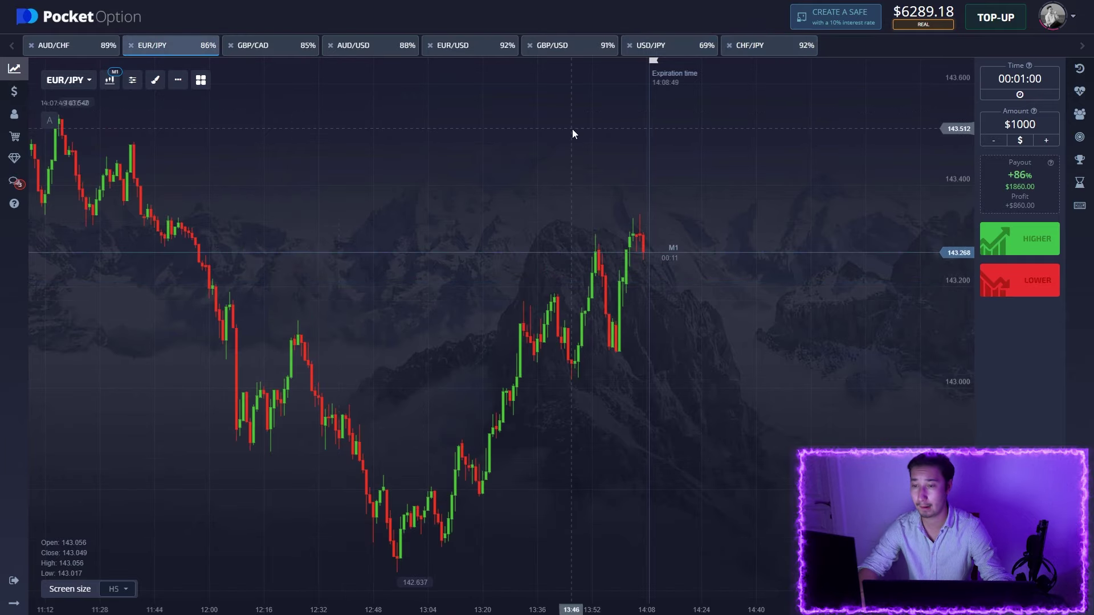
- Place $1000 HIGHER trades on EUR/JPY and capture the chart area in a screenshot
click(1018, 238)
click(1018, 237)
click(1020, 237)
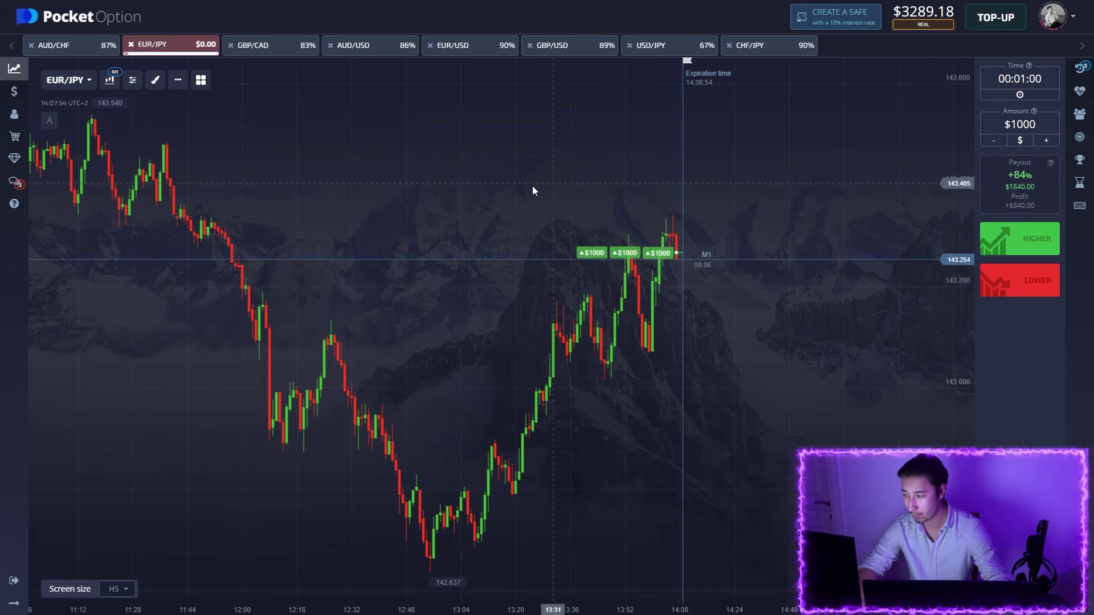
key(Print)
drag(30, 56, 967, 610)
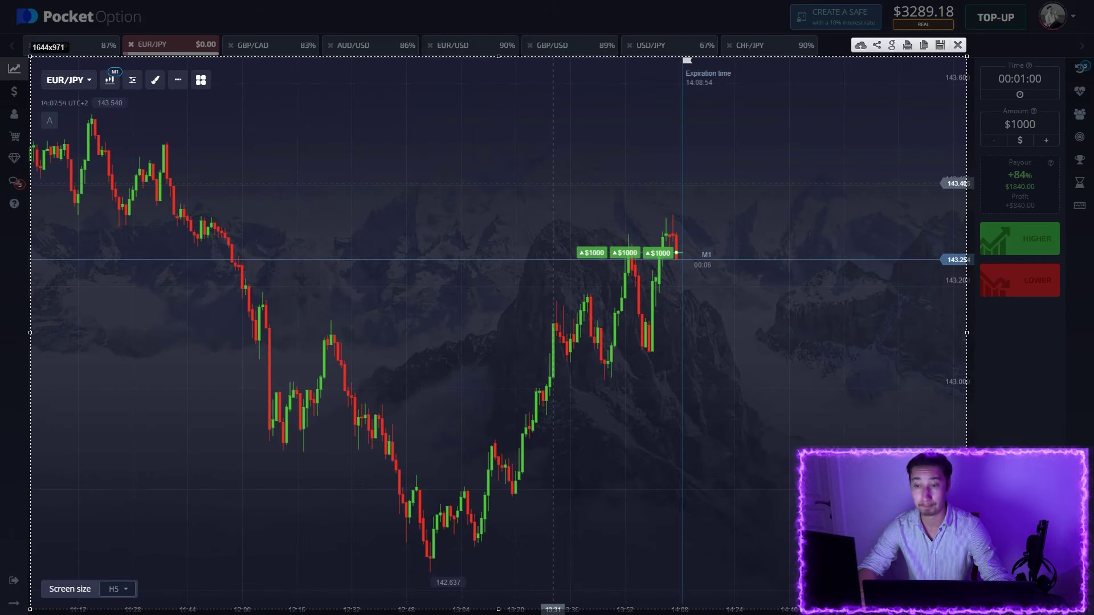
drag(569, 196, 757, 235)
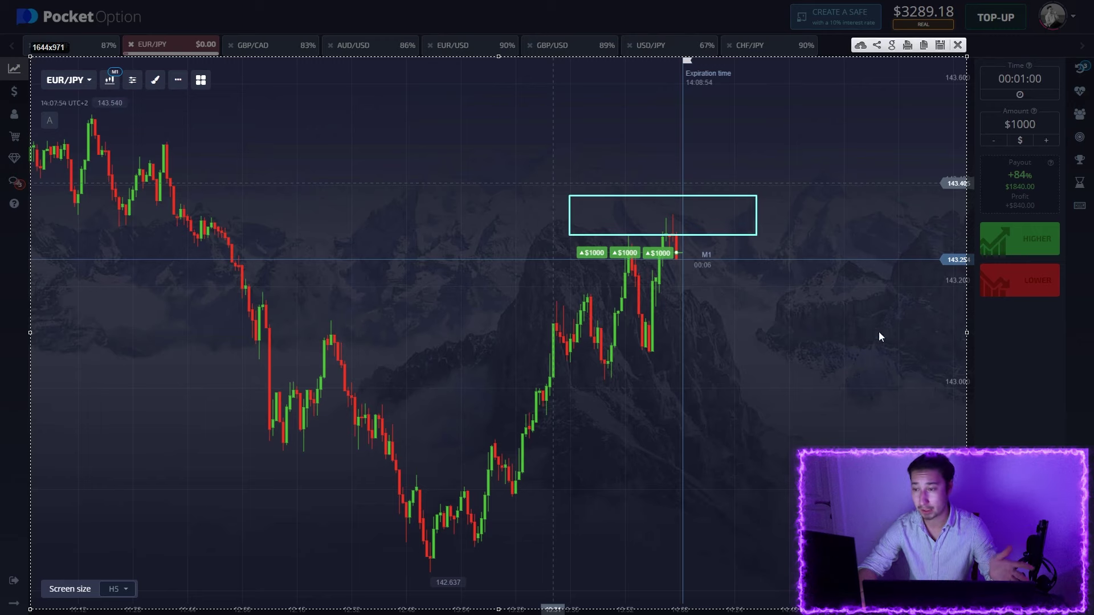
drag(674, 235, 682, 267)
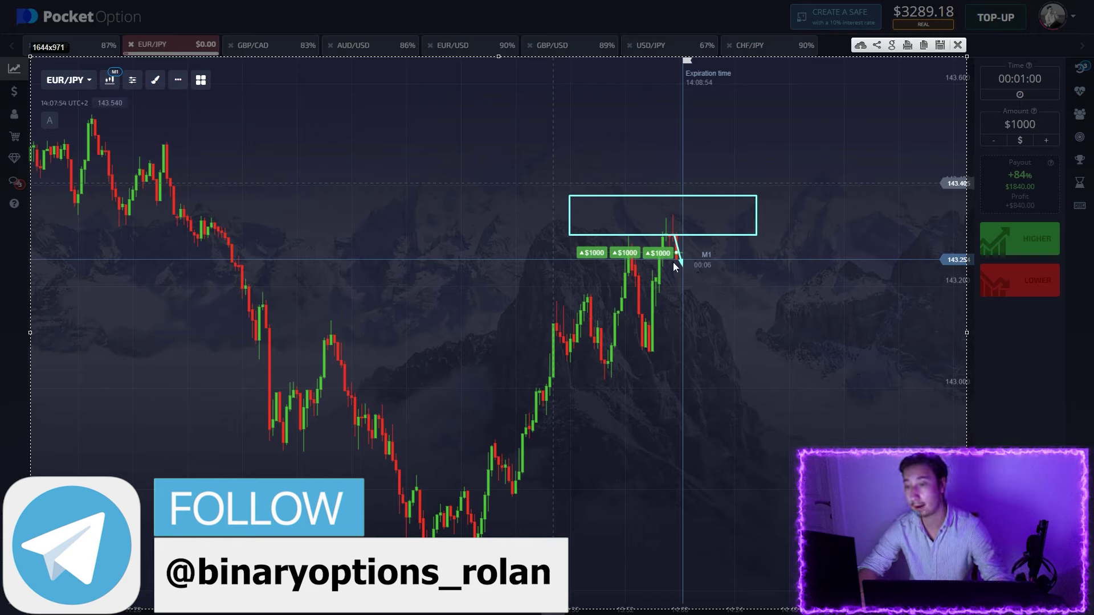
drag(671, 262, 762, 263)
drag(683, 263, 702, 206)
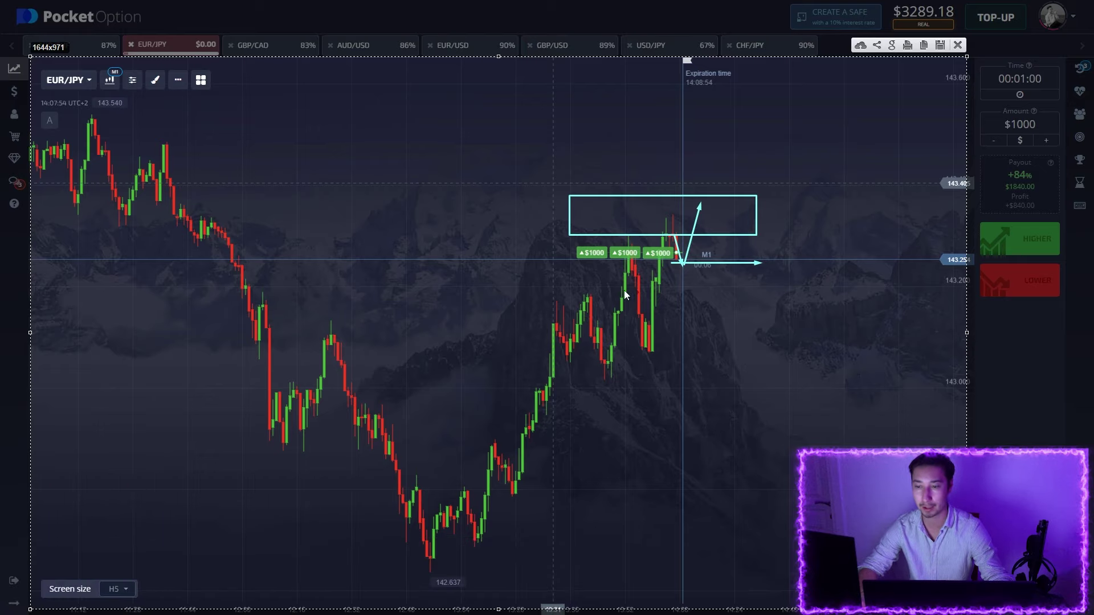
drag(383, 578, 801, 560)
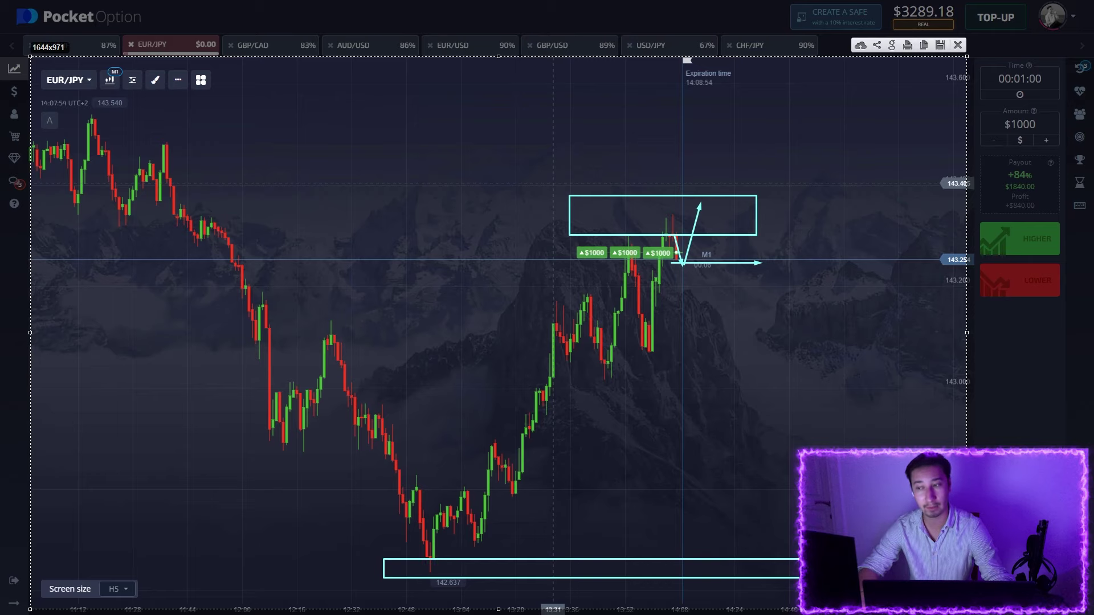
drag(456, 563, 573, 433)
mouse_move(404, 504)
mouse_down()
mouse_move(549, 316)
mouse_move(565, 327)
mouse_up()
- Dismiss the annotated screenshot and zoom the chart while the EUR/JPY trades close
click(958, 45)
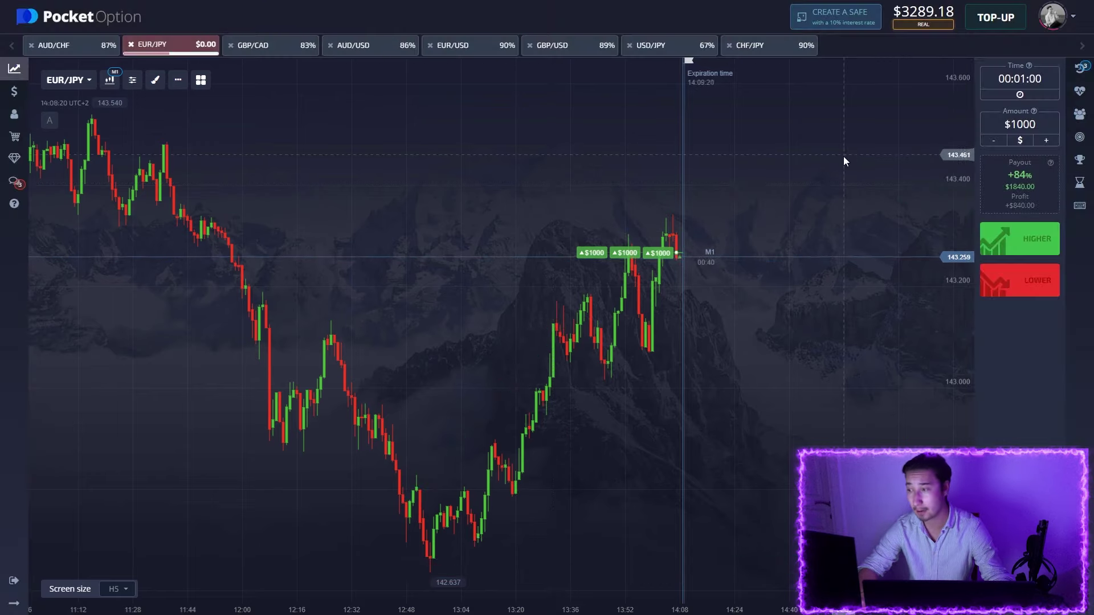
click(1080, 68)
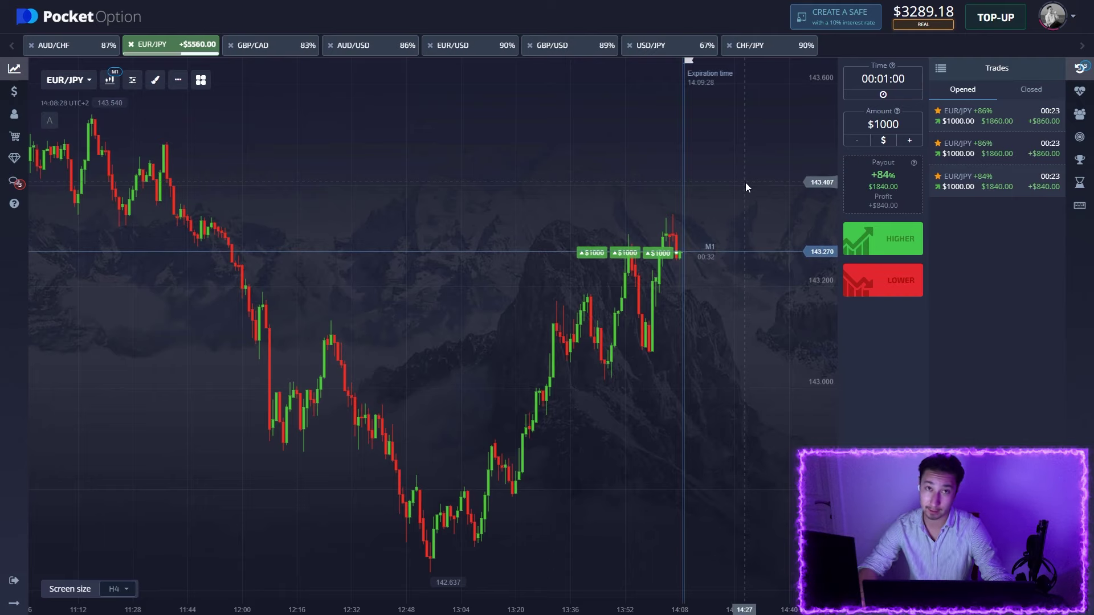
scroll(712, 245, up, 3)
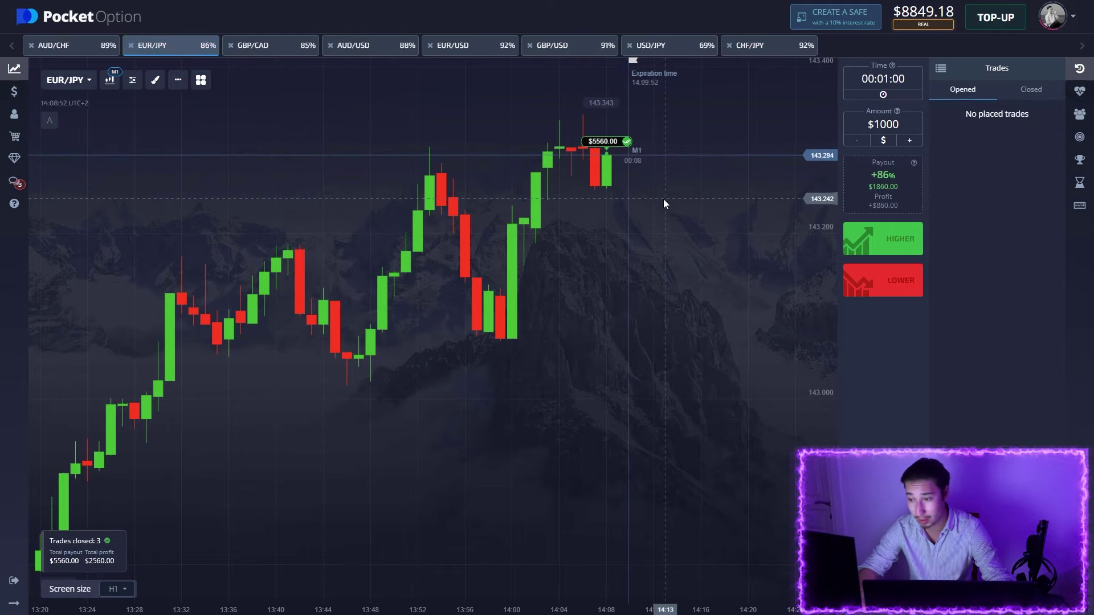
- Hide the trades list and pan the full-width EUR/JPY chart to the latest candles
scroll(660, 227, down, 3)
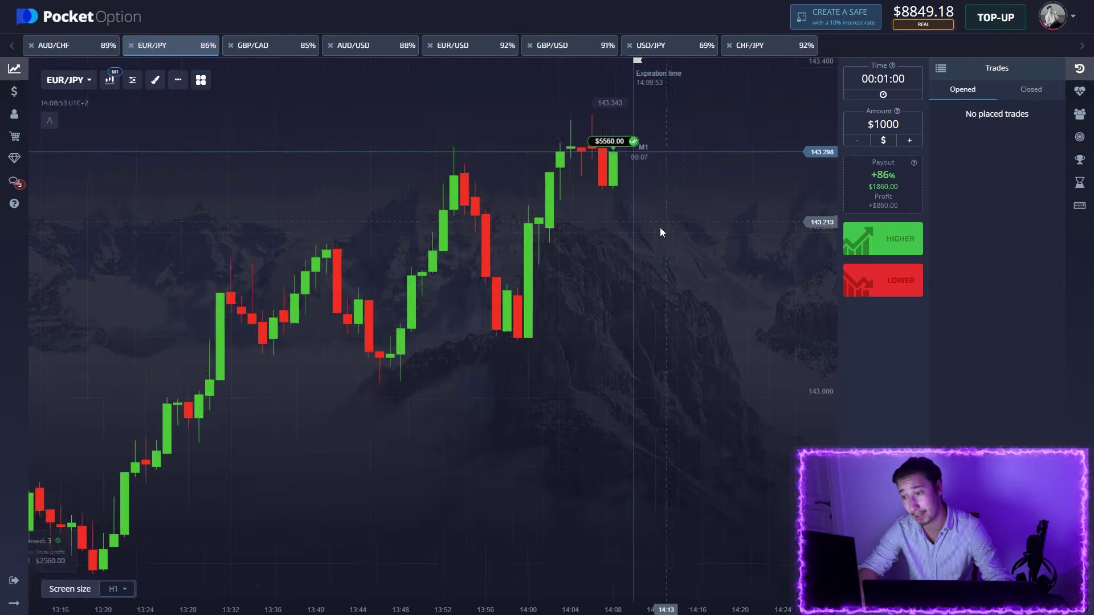
click(1079, 68)
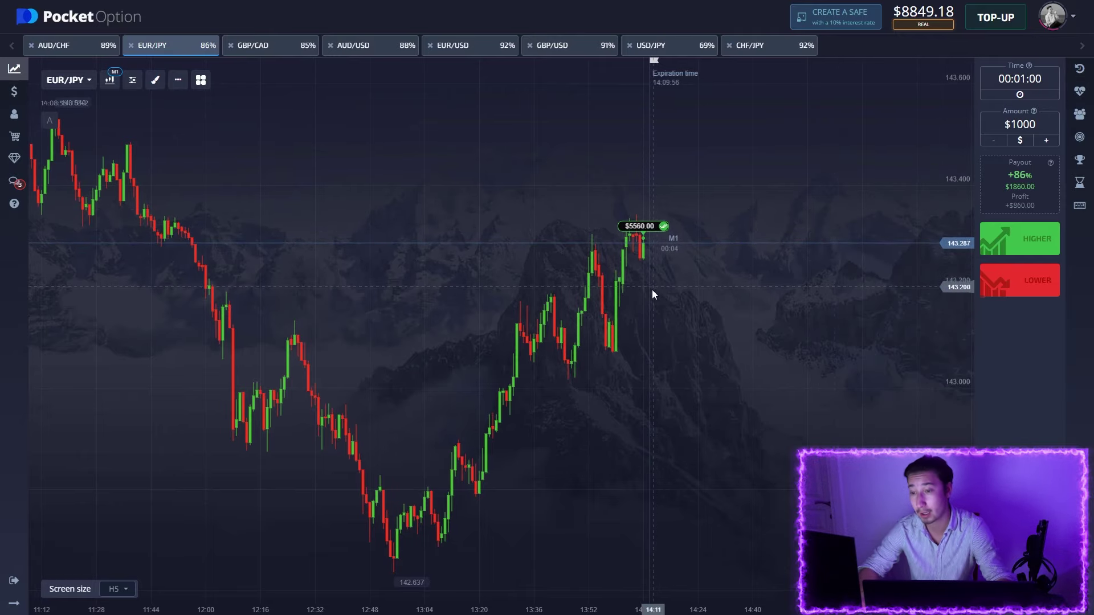
drag(648, 329, 584, 343)
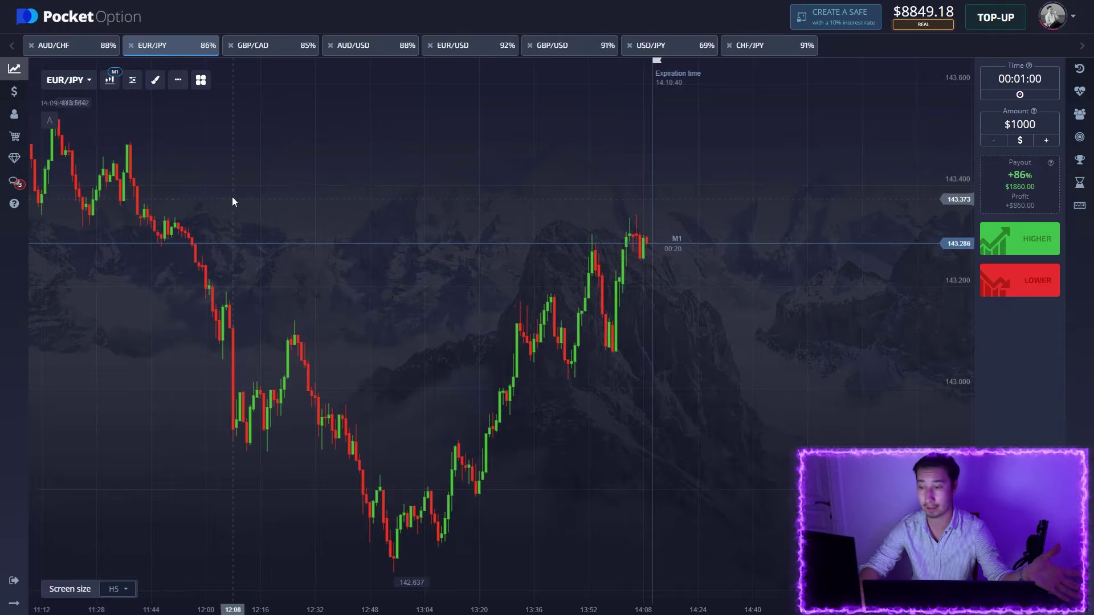
- Submit an 8700 USD withdrawal request to the saved Bitcoin wallet address
click(14, 92)
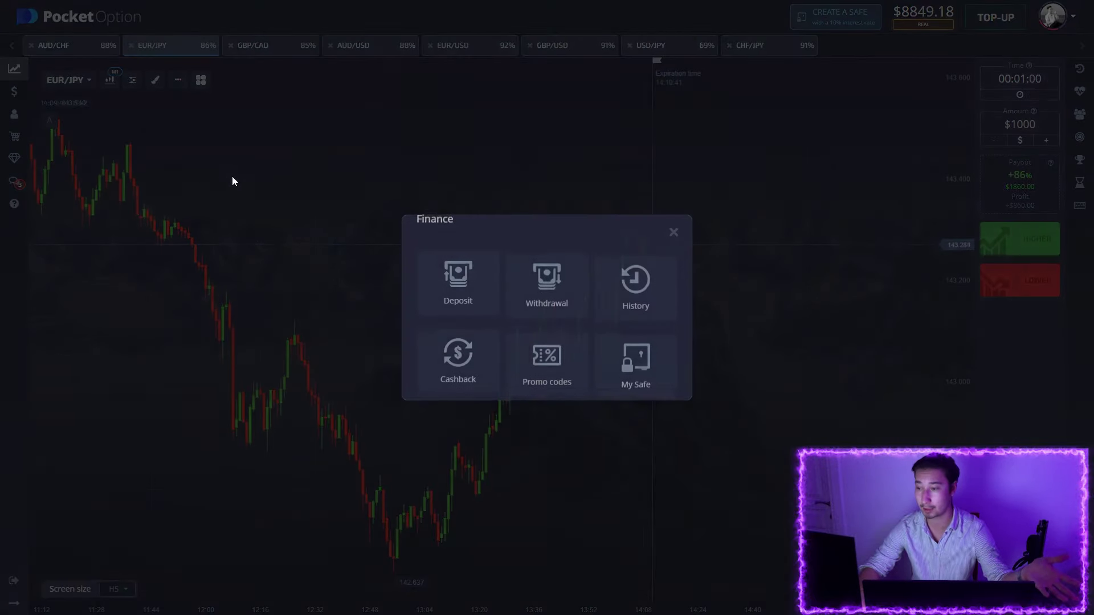
click(539, 284)
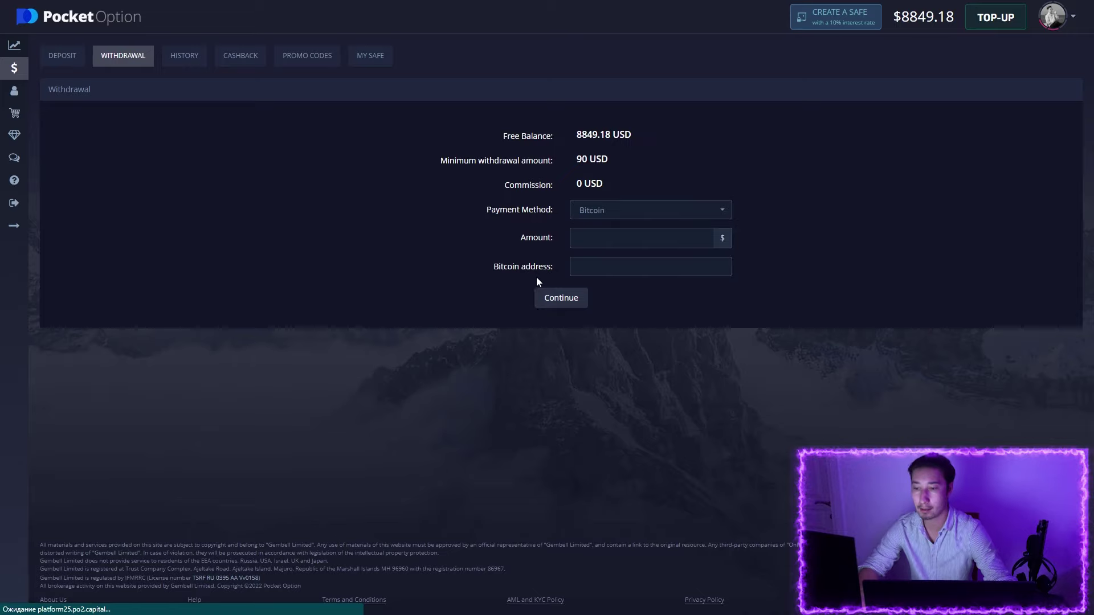
click(587, 236)
text(8700)
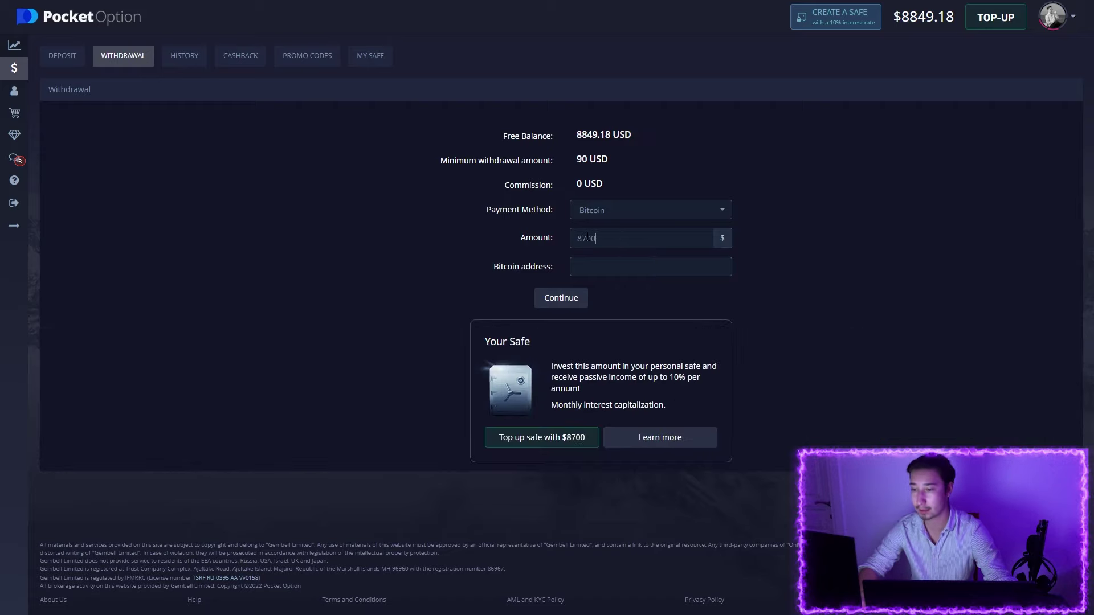
click(576, 269)
click(684, 288)
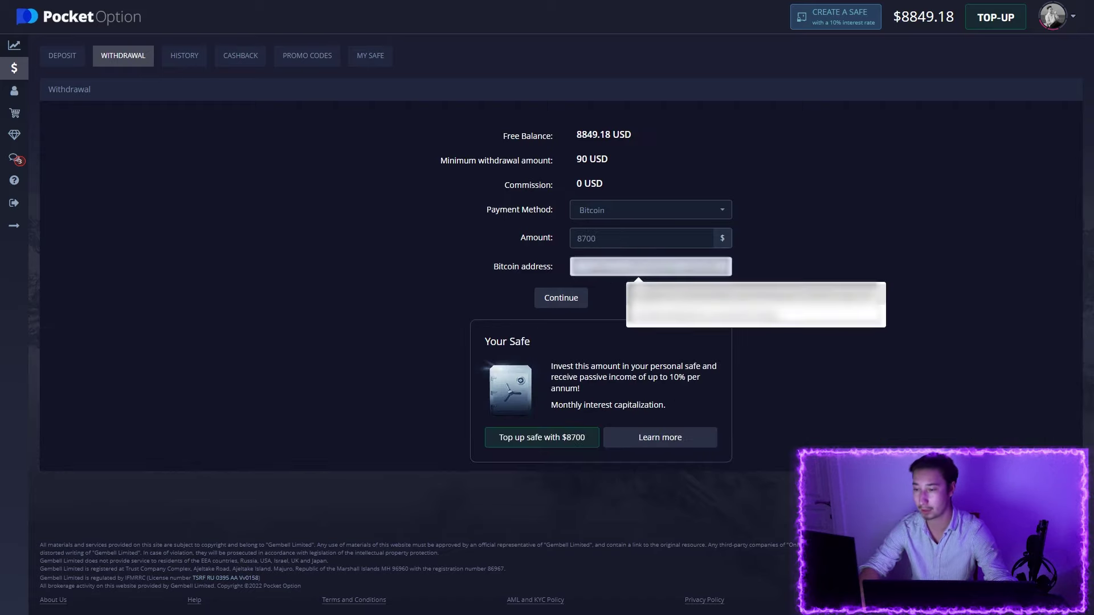
click(569, 300)
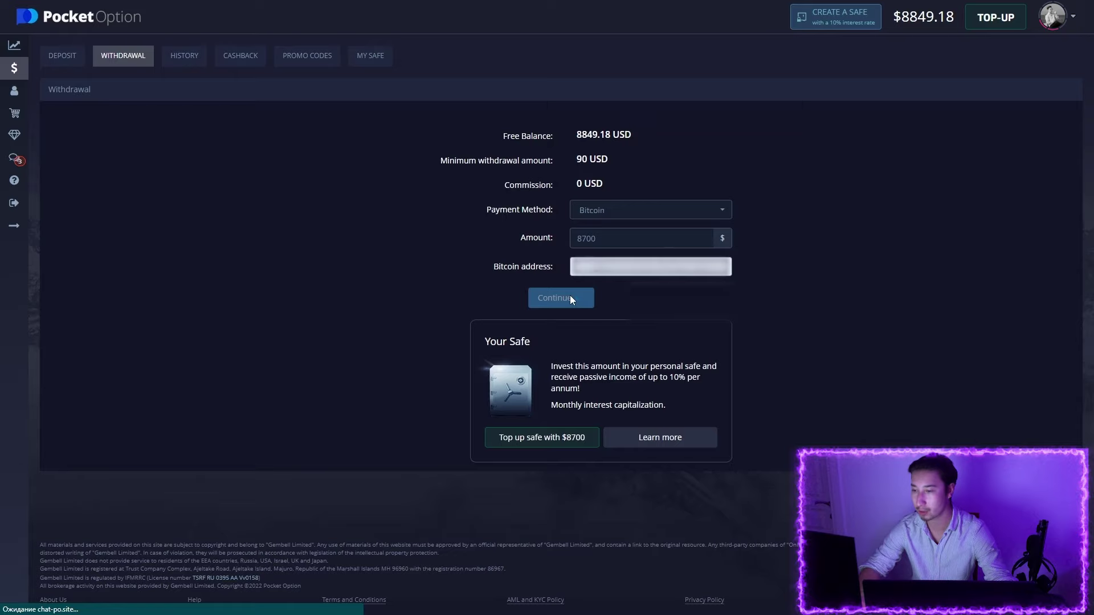